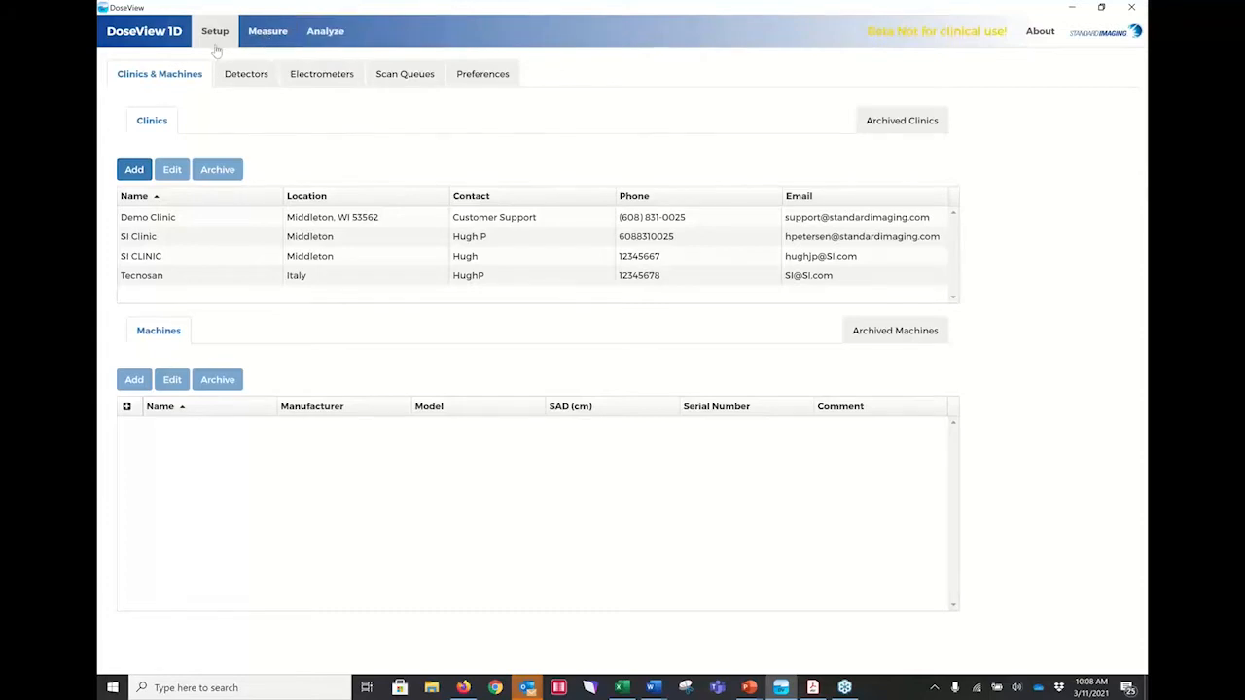
# Review the machines of Demo Clinic, including its archived machines.
pyautogui.click(267, 35)
pyautogui.click(149, 221)
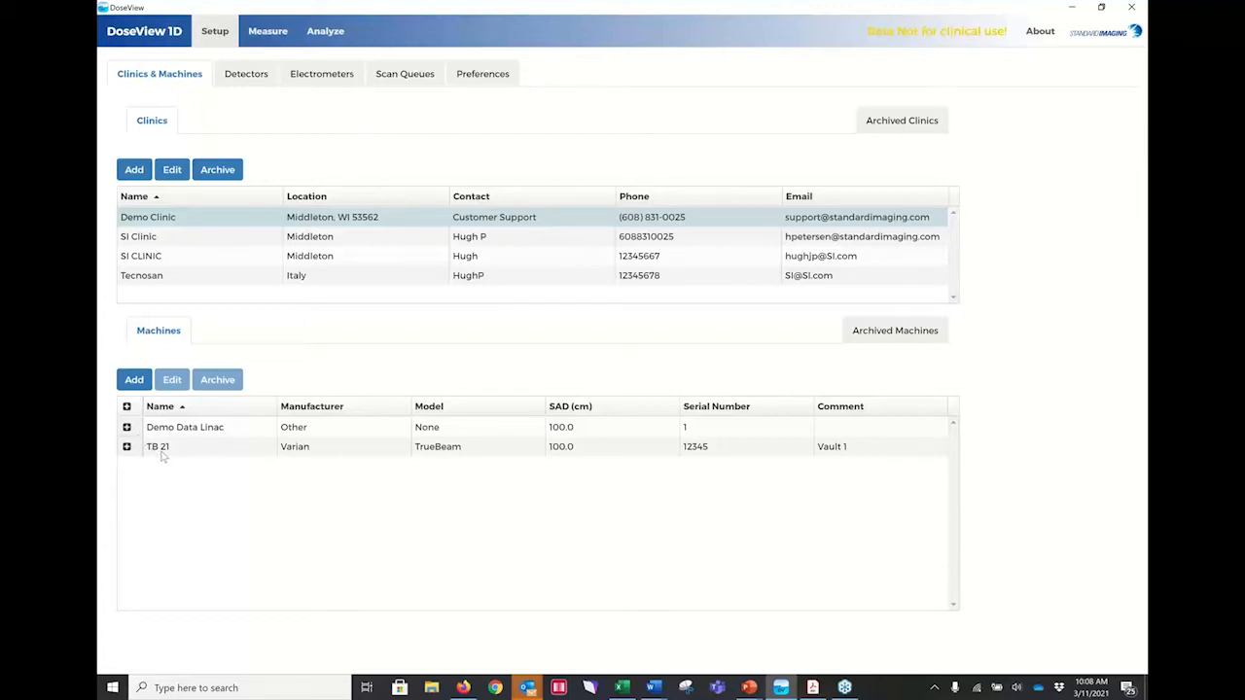
pyautogui.click(879, 334)
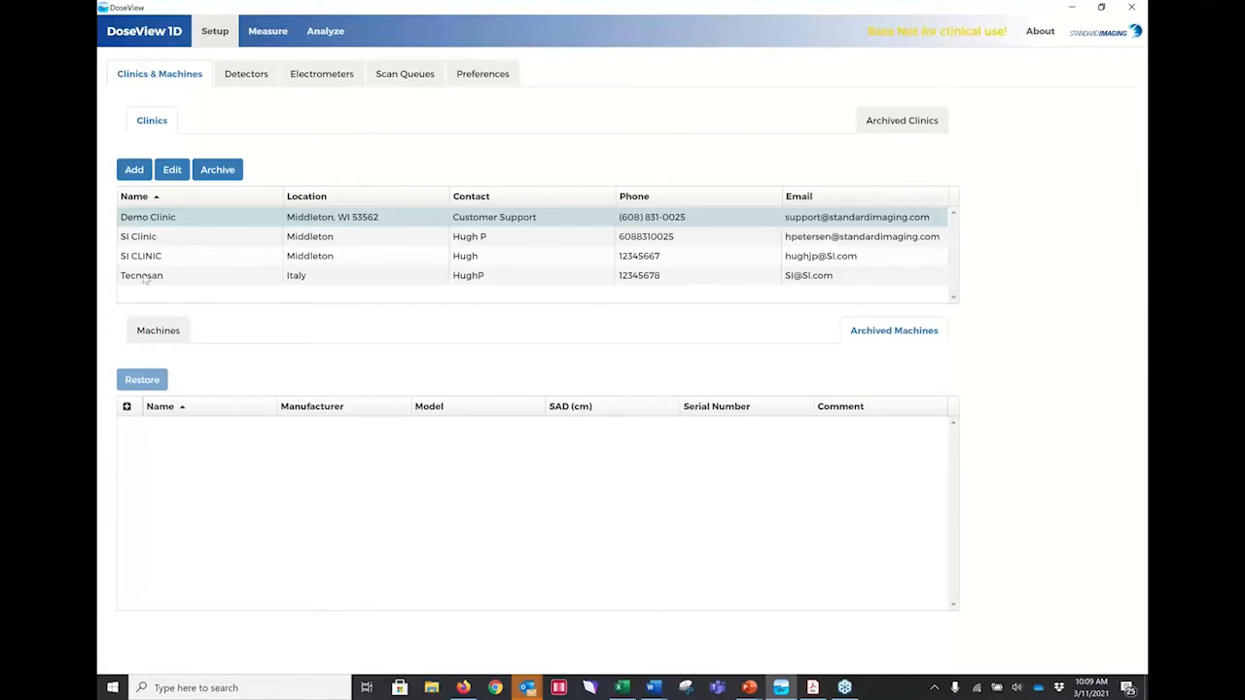
pyautogui.click(158, 331)
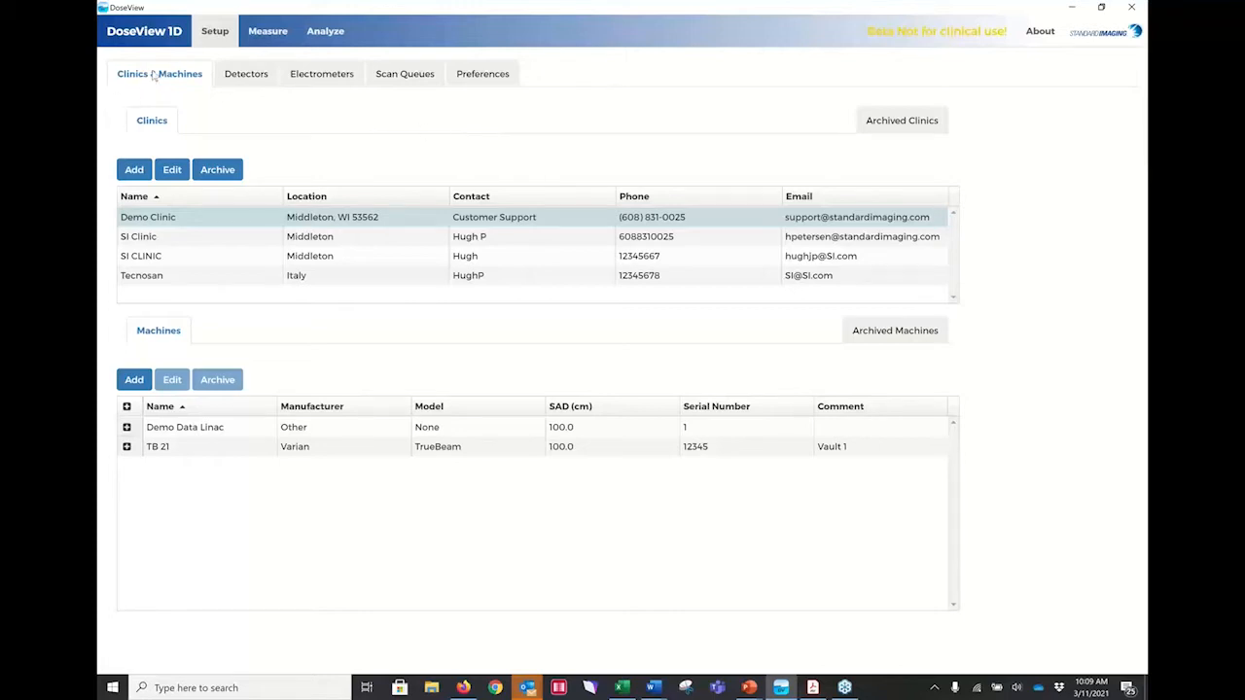
# Examine the manufacturer and type options offered for a new detector, and leave the form without adding one.
pyautogui.click(249, 78)
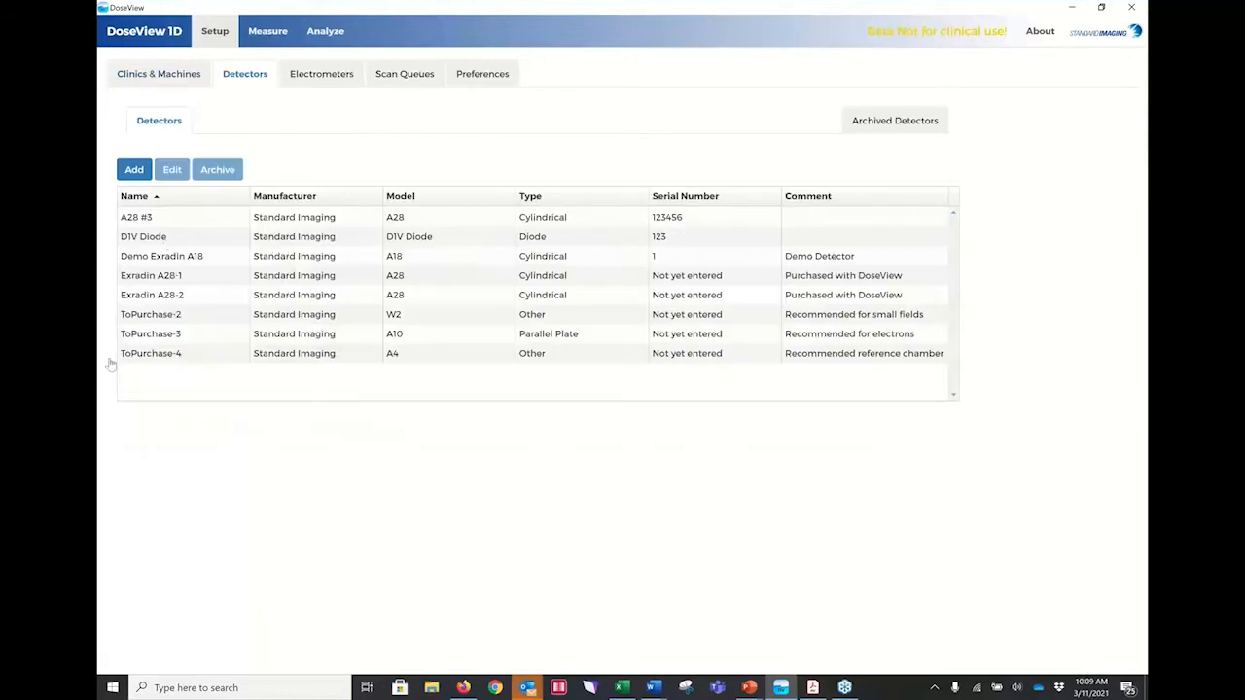
pyautogui.click(134, 170)
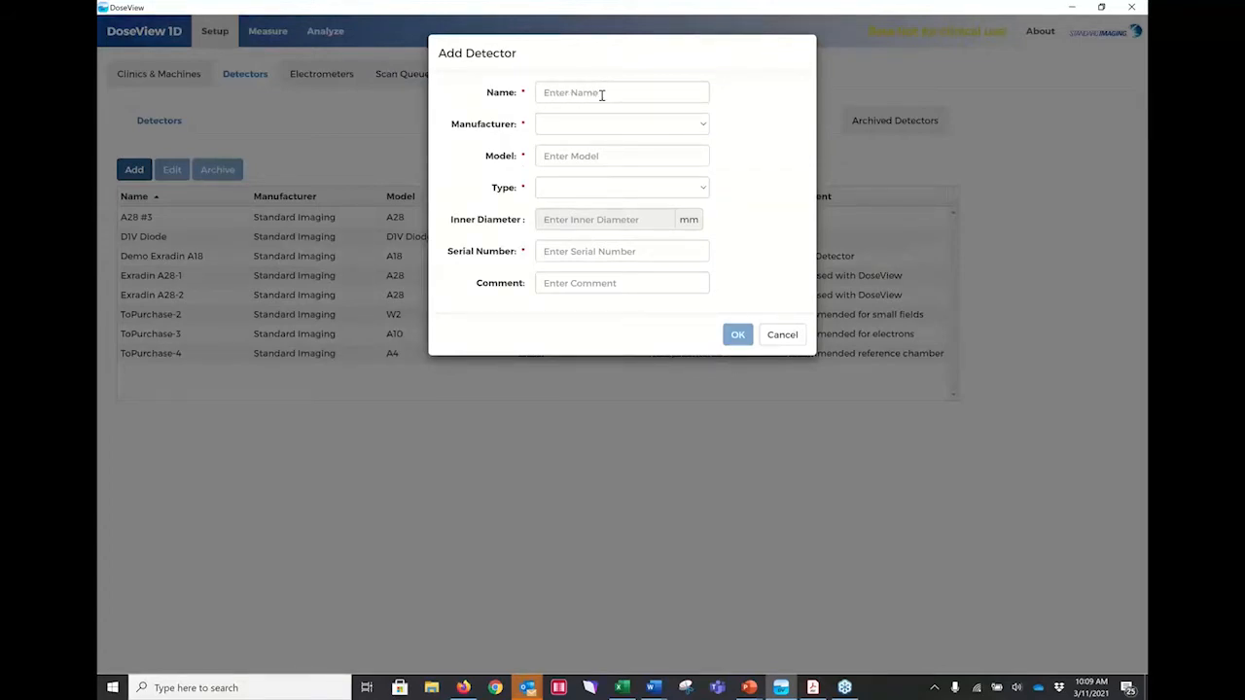
pyautogui.click(680, 124)
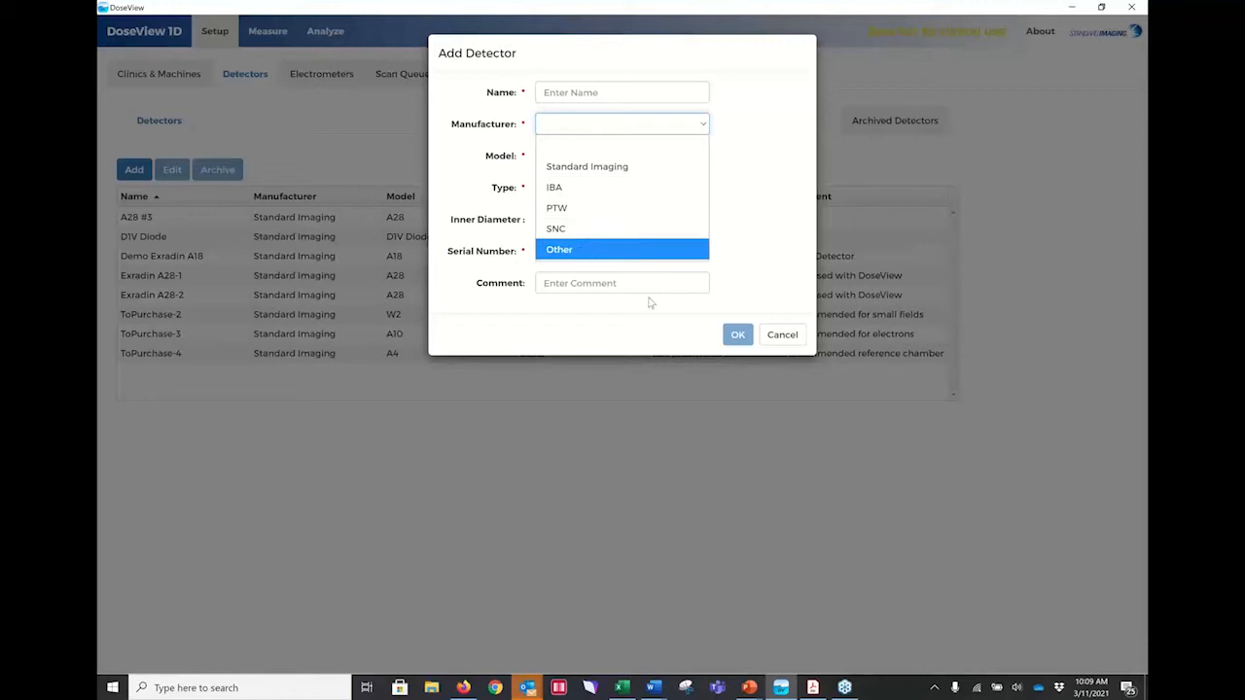
pyautogui.click(782, 340)
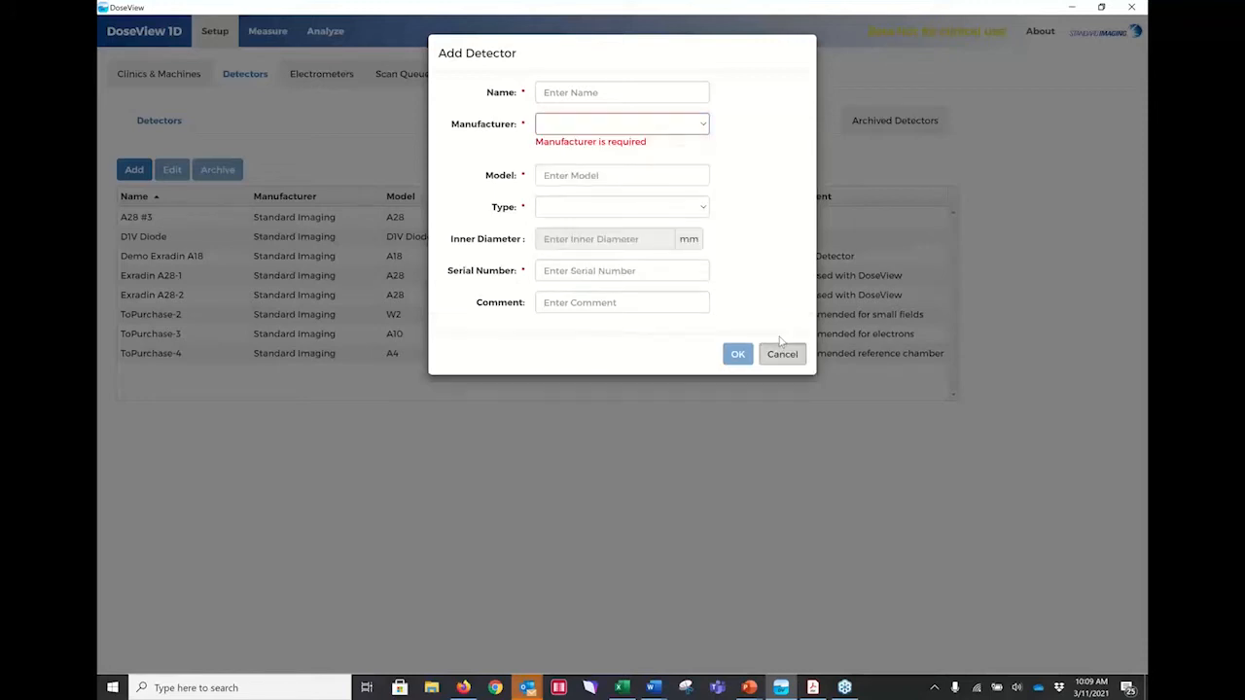
pyautogui.click(702, 208)
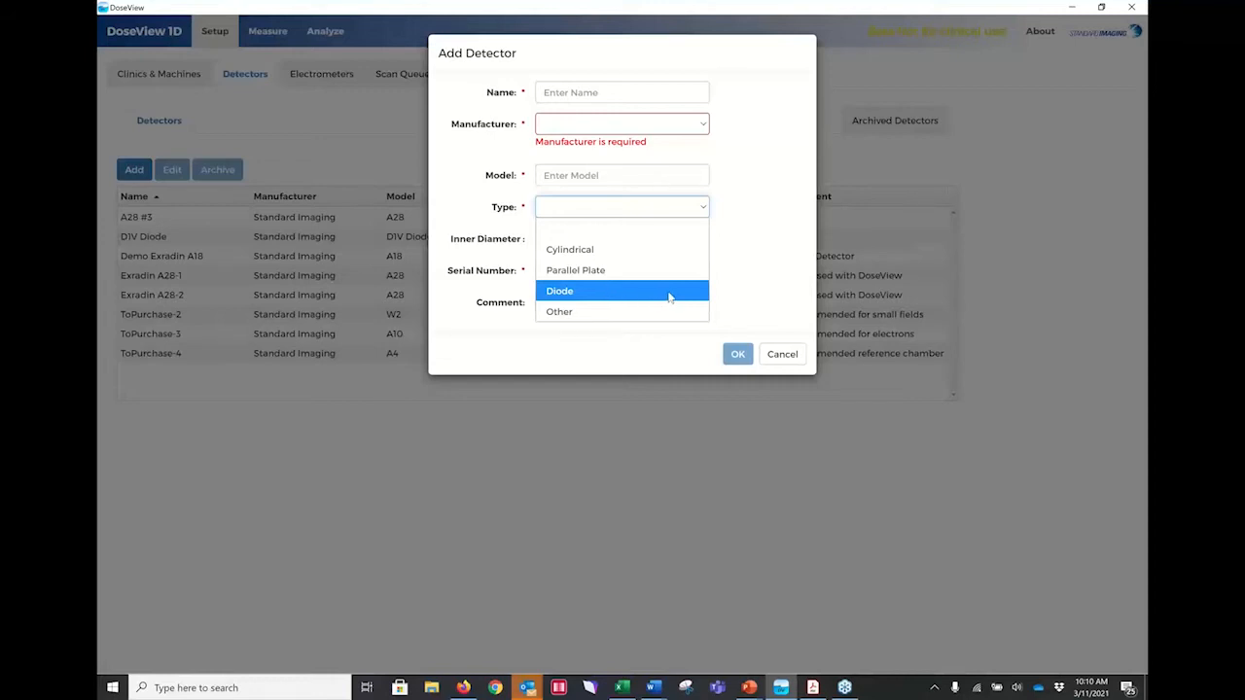
pyautogui.click(756, 276)
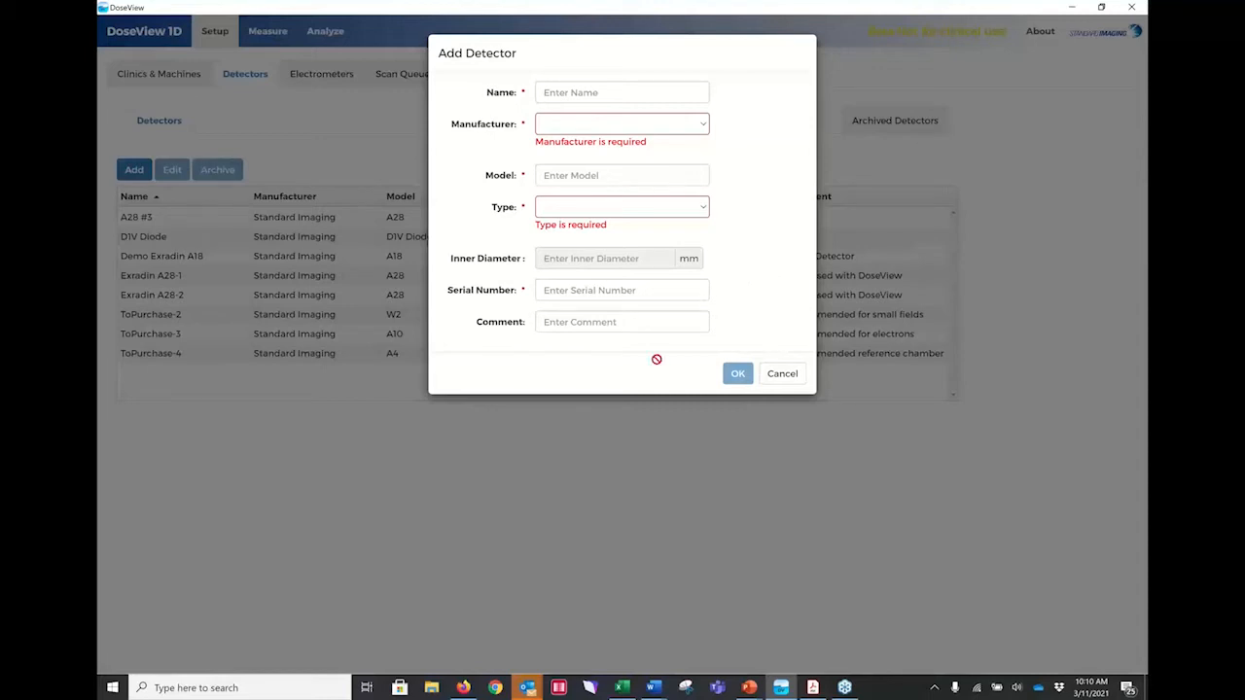
pyautogui.click(784, 375)
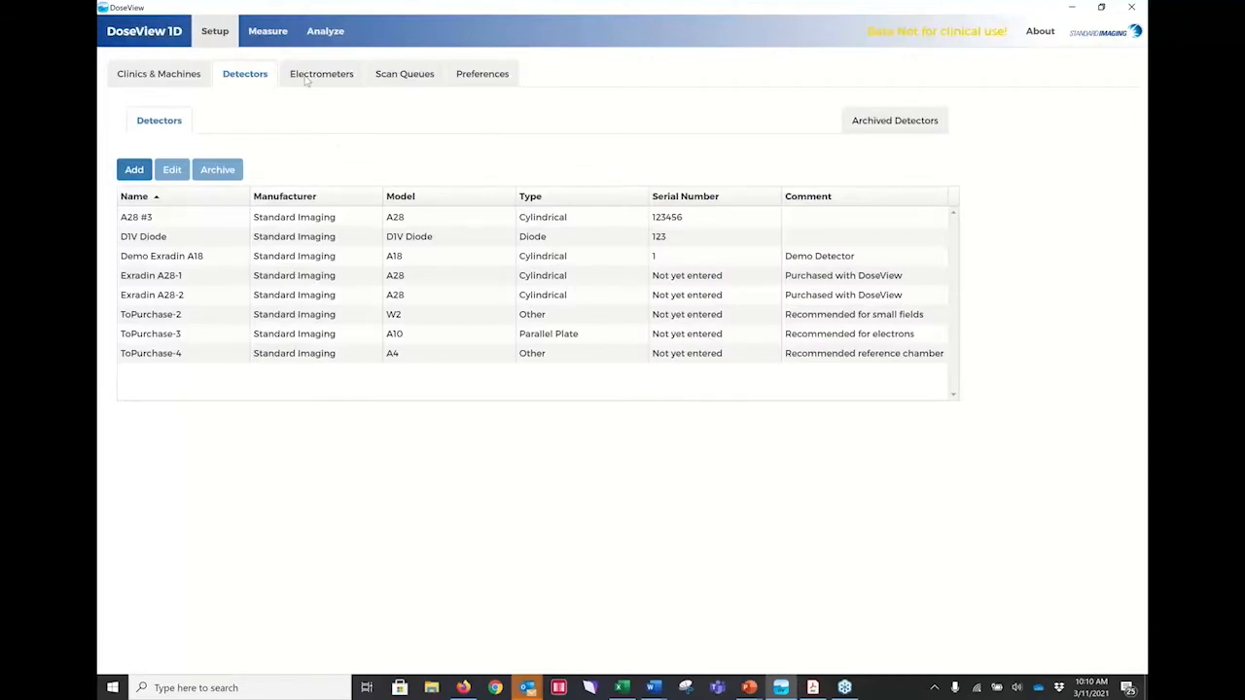
# Examine the electrometer list and the entry form for a new electrometer, and leave the form without adding one.
pyautogui.click(307, 78)
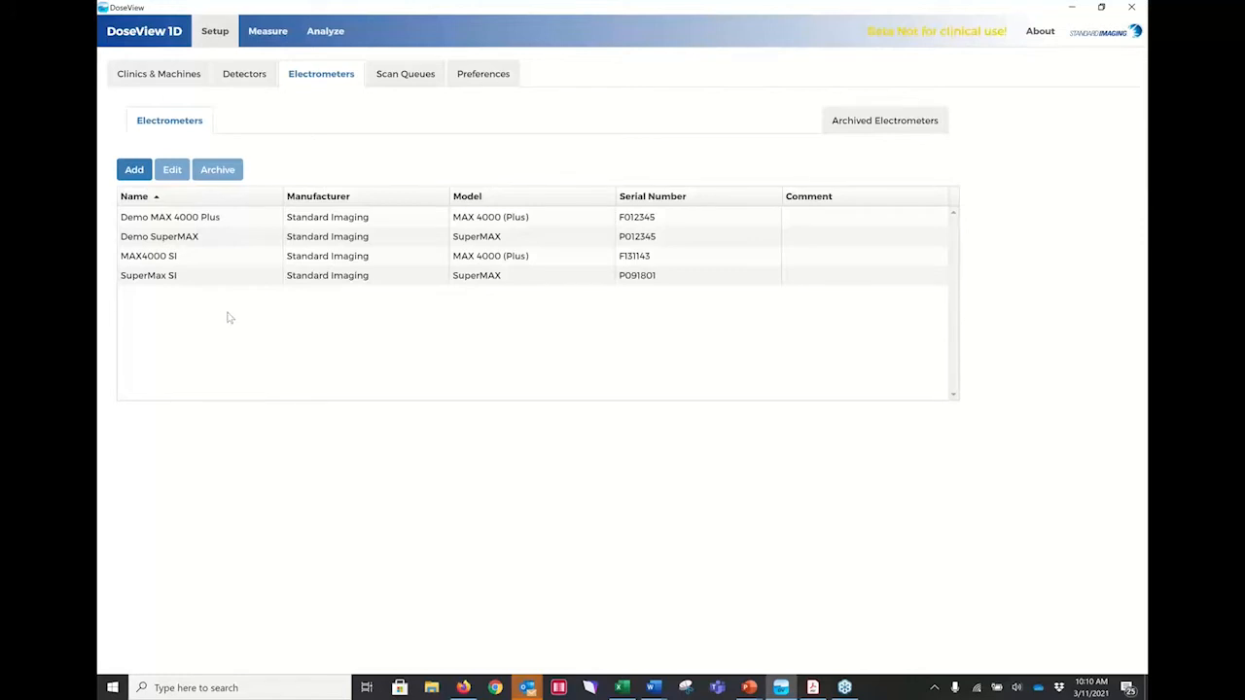
pyautogui.click(134, 170)
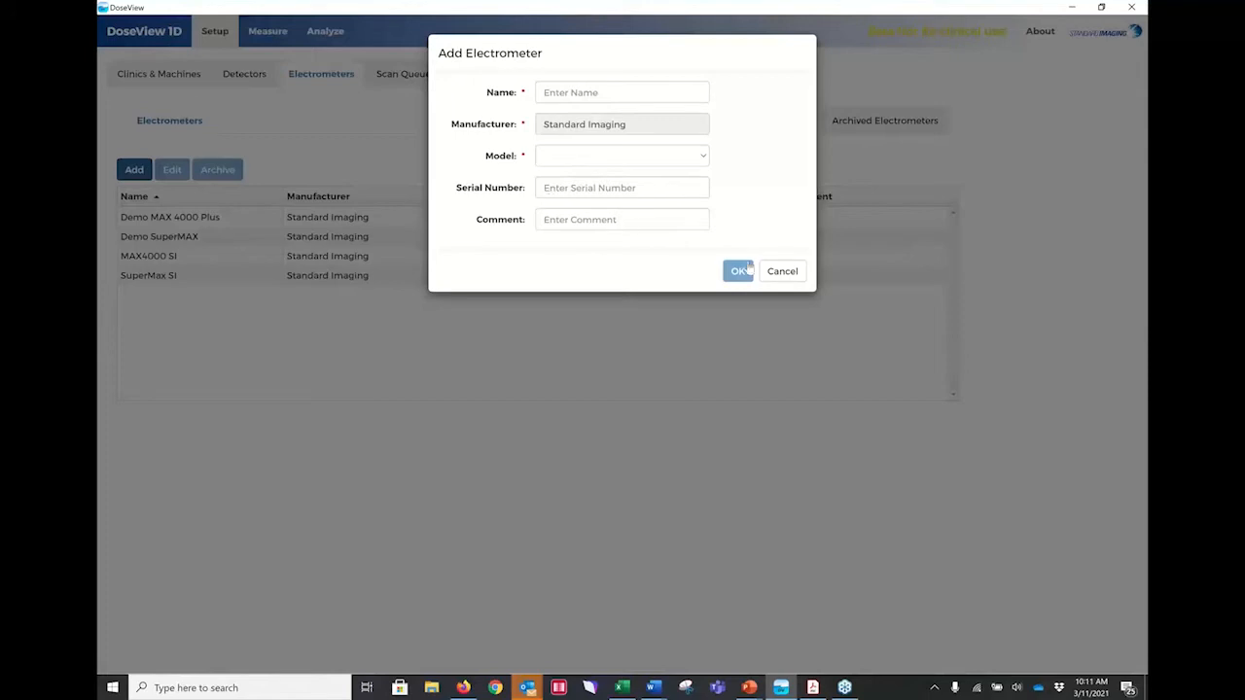
pyautogui.click(782, 271)
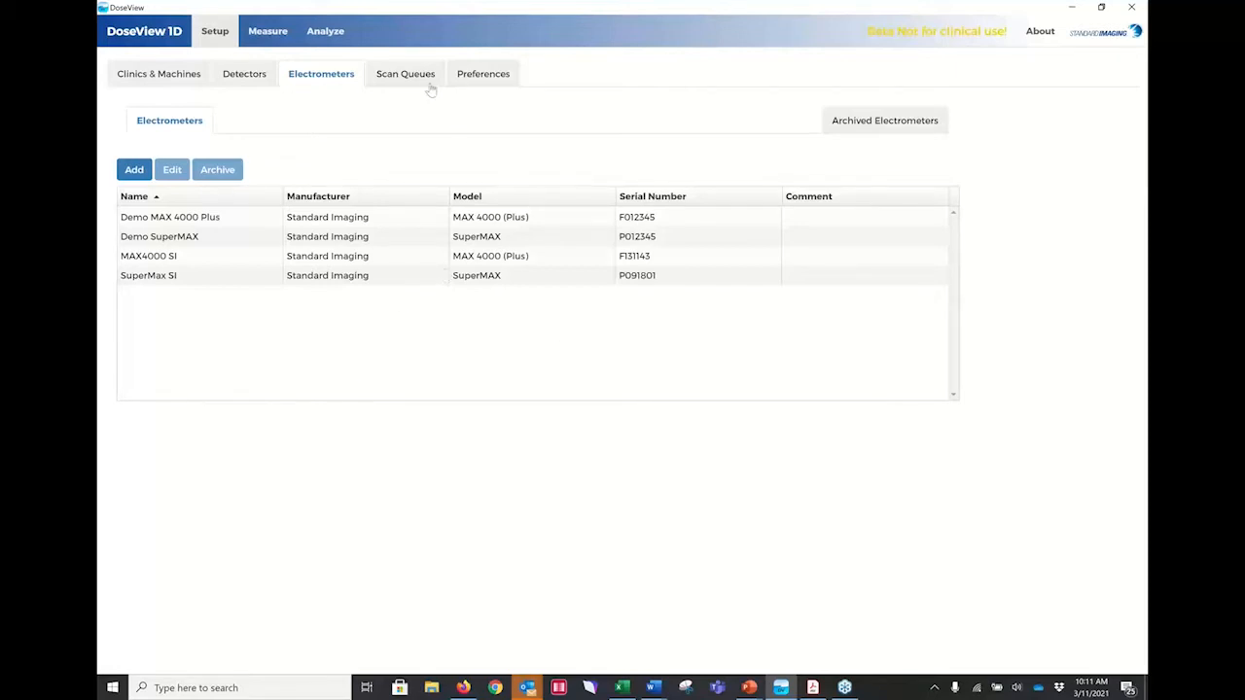
# Examine the date format and time format choices in the preferences.
pyautogui.click(486, 74)
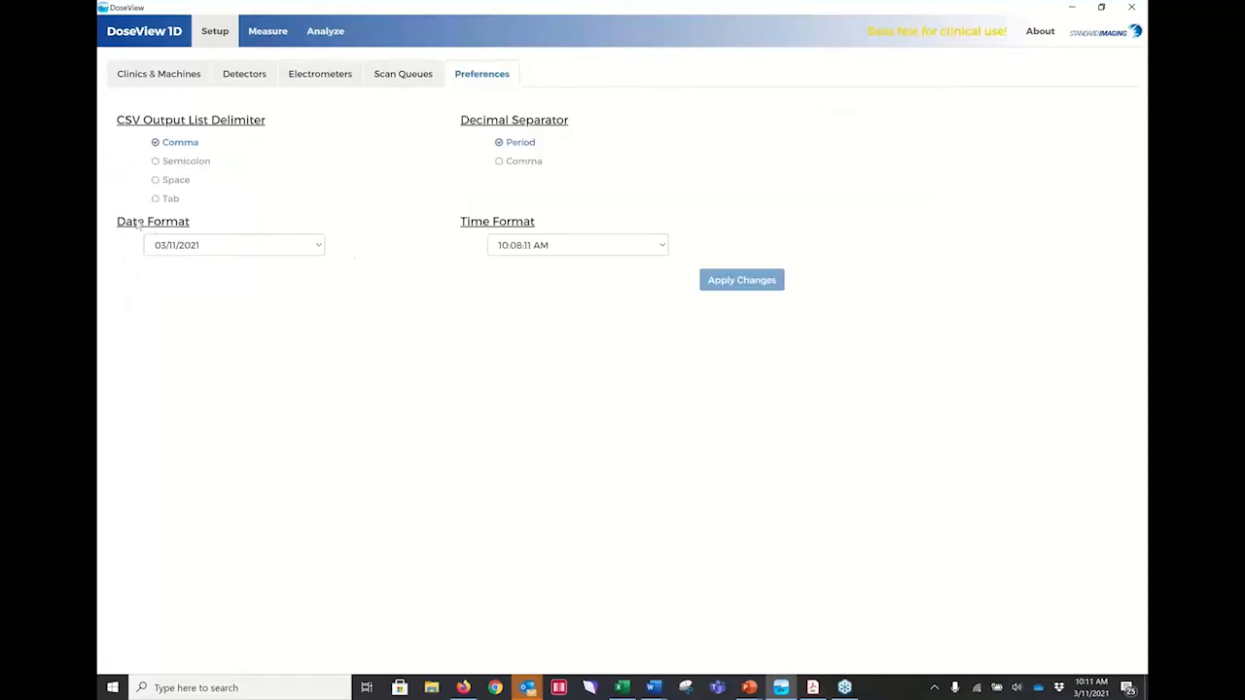
pyautogui.click(316, 246)
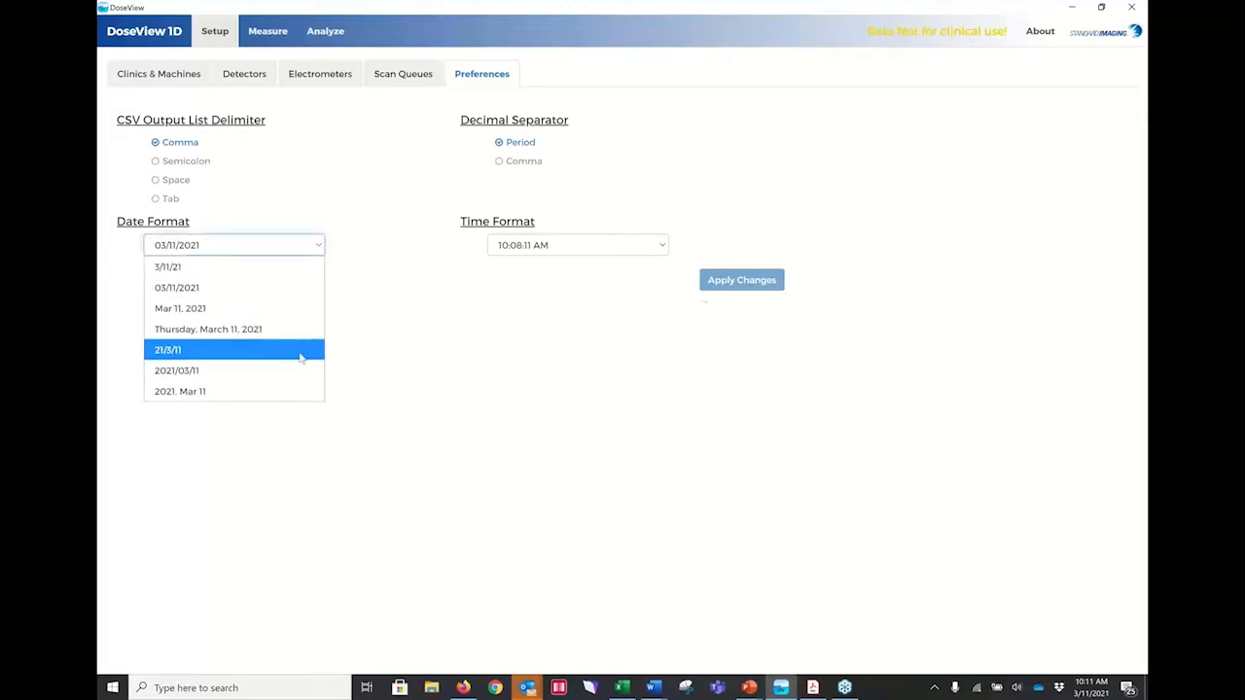
pyautogui.click(661, 247)
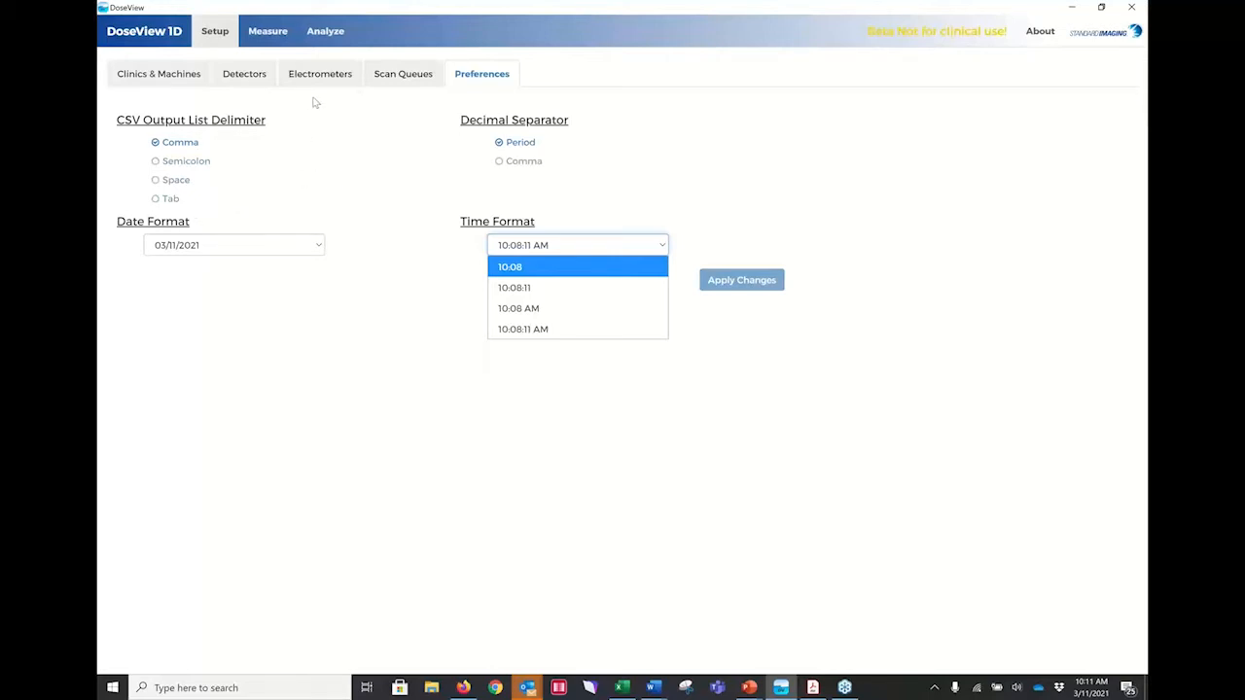
# Start a new scan queue named Teast 9MeV with the description 9Mev 10X10 and the MeV modality.
pyautogui.click(399, 76)
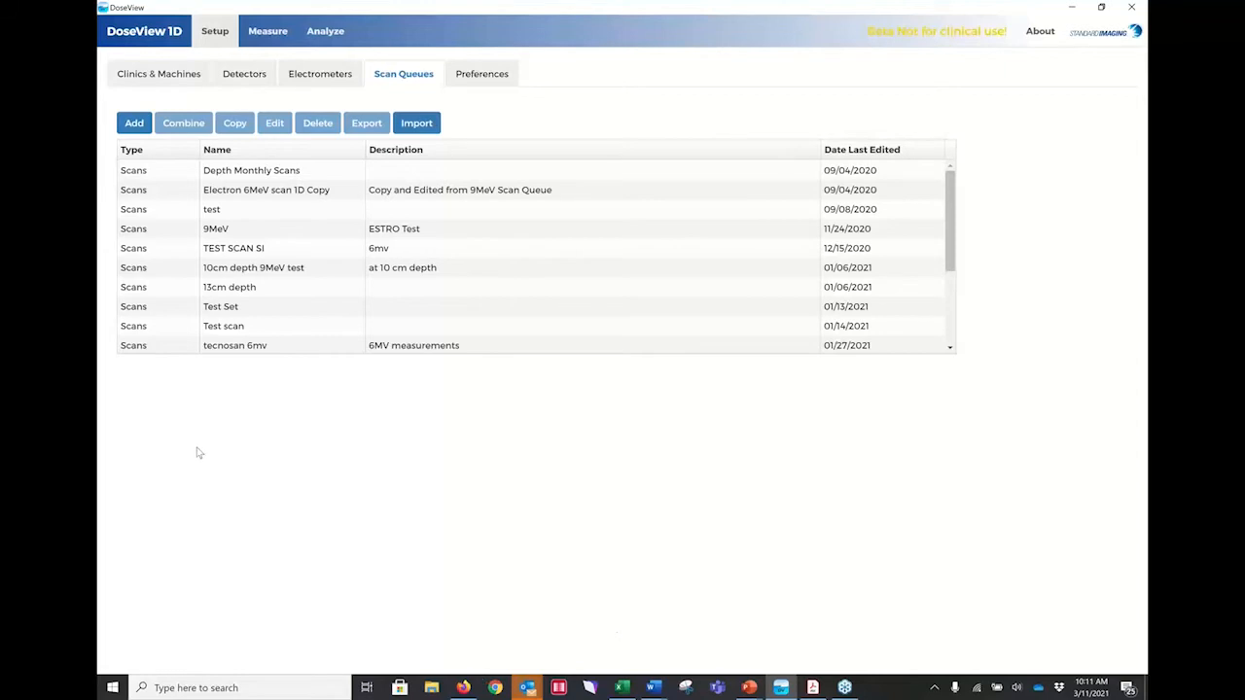
pyautogui.click(134, 122)
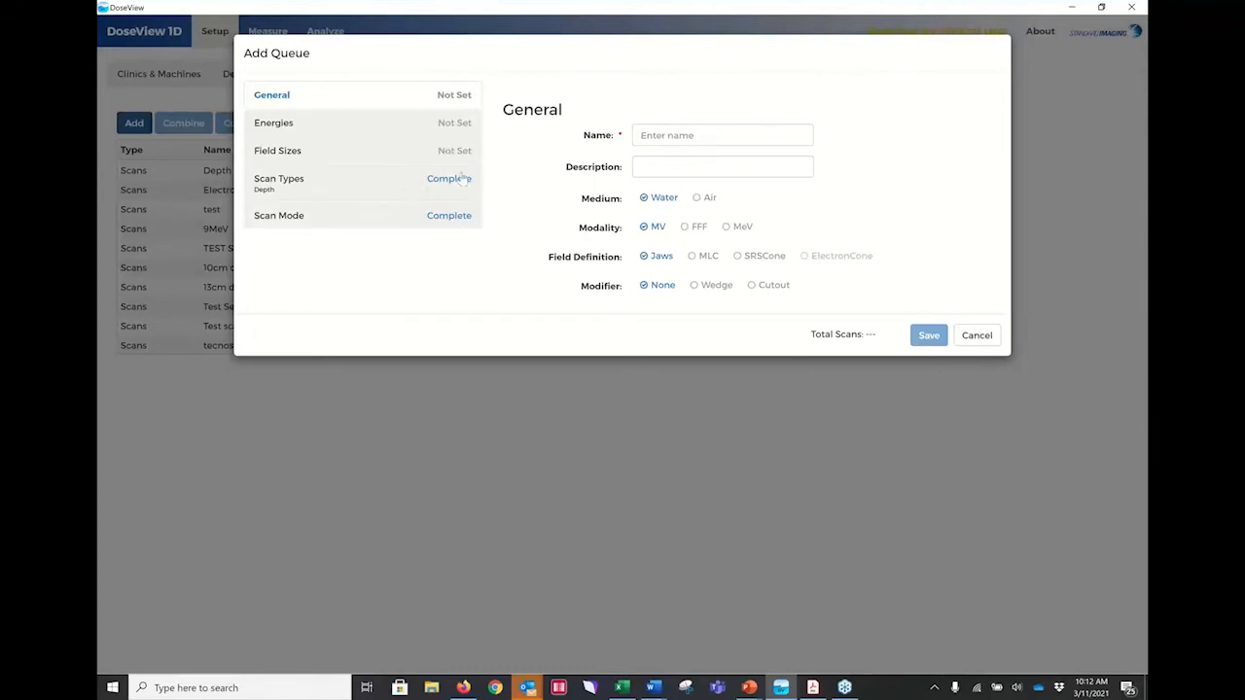
pyautogui.click(691, 133)
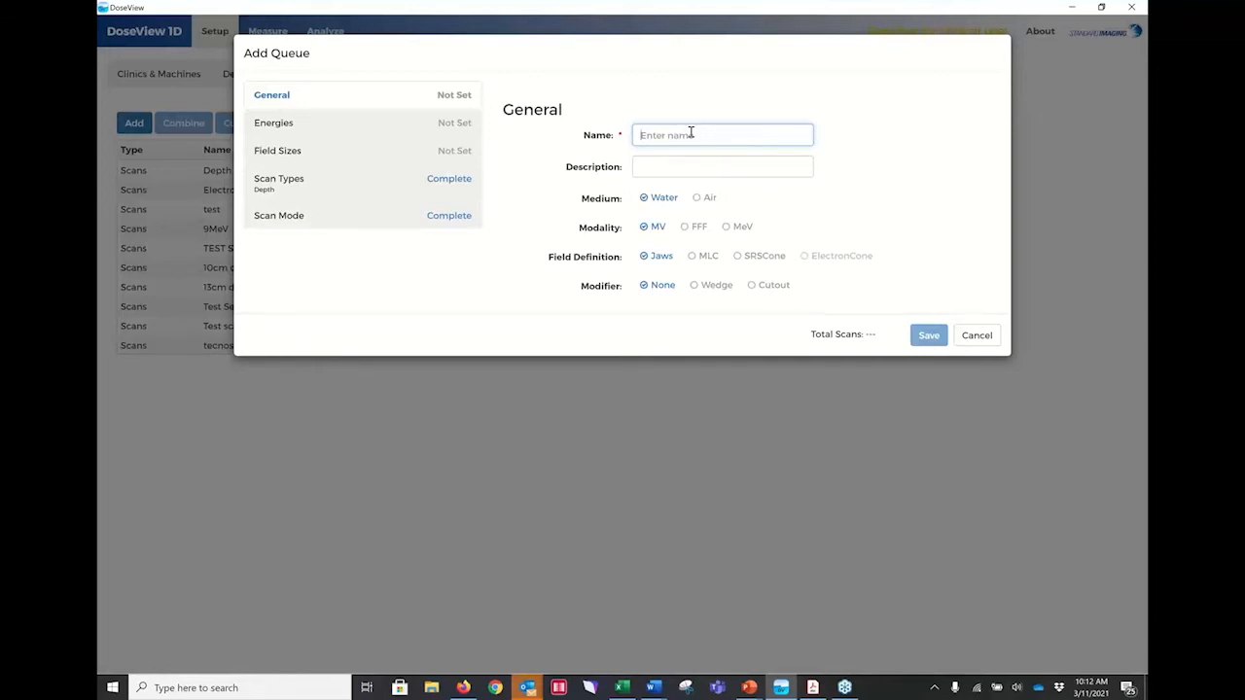
pyautogui.write('Tea')
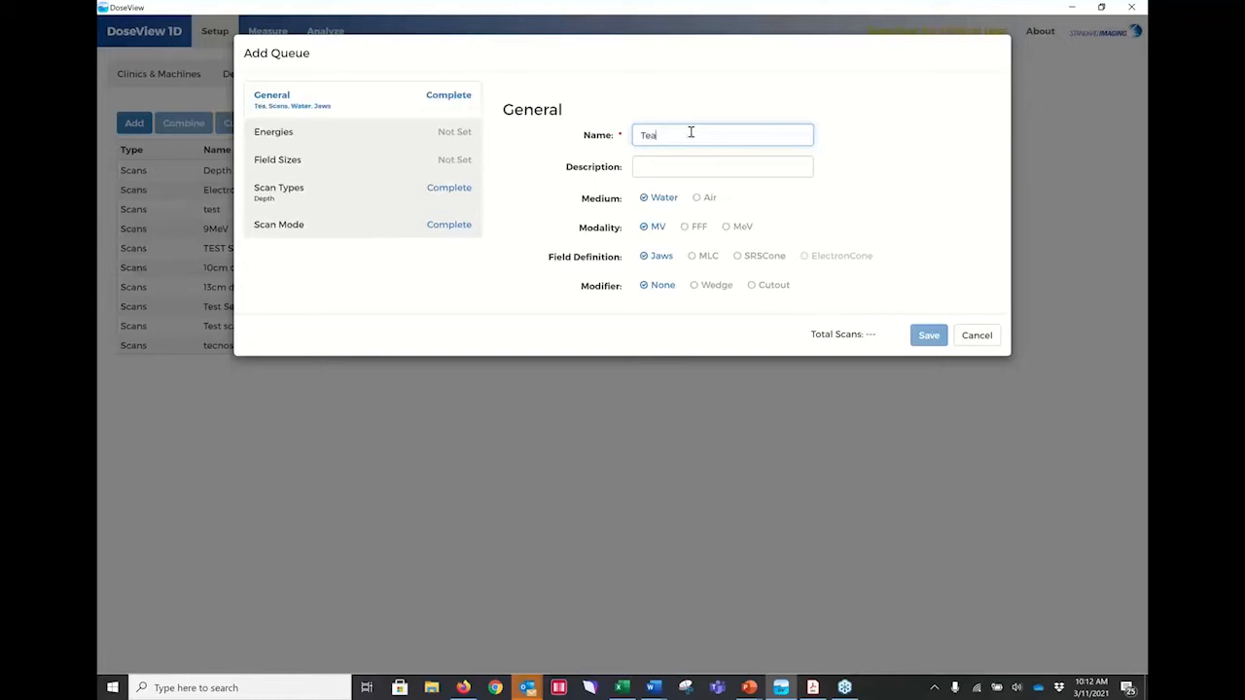
pyautogui.write('st 9MeV')
pyautogui.click(685, 166)
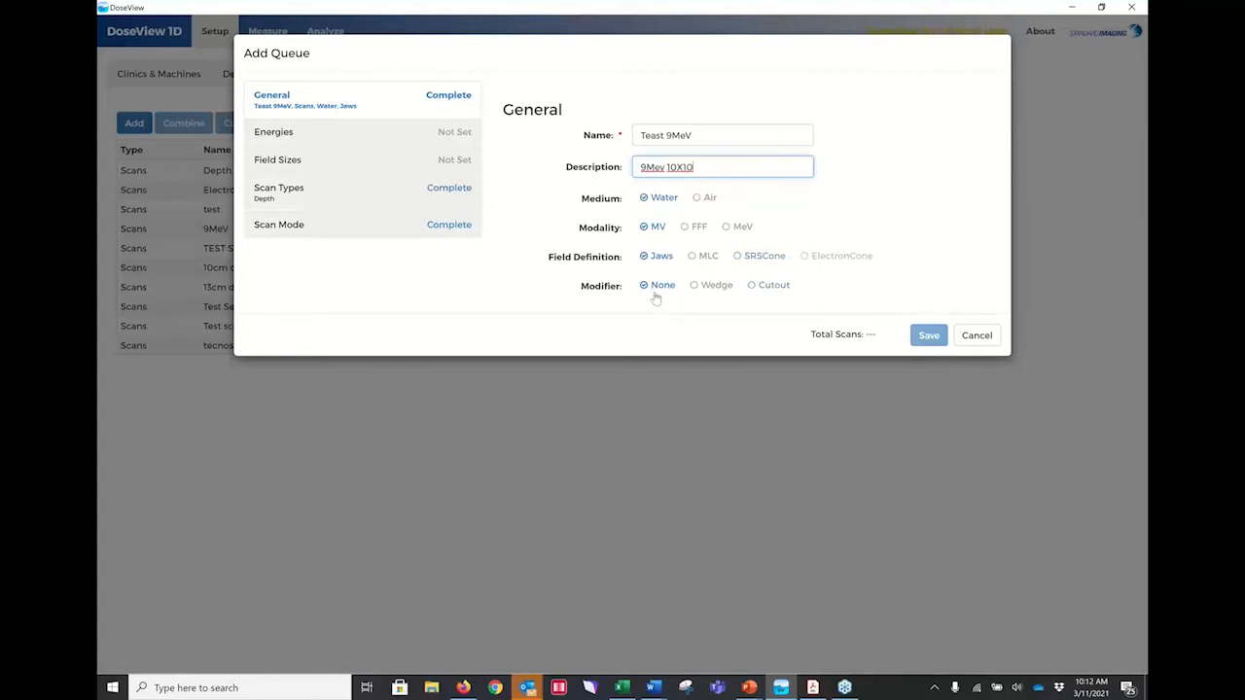
pyautogui.click(727, 228)
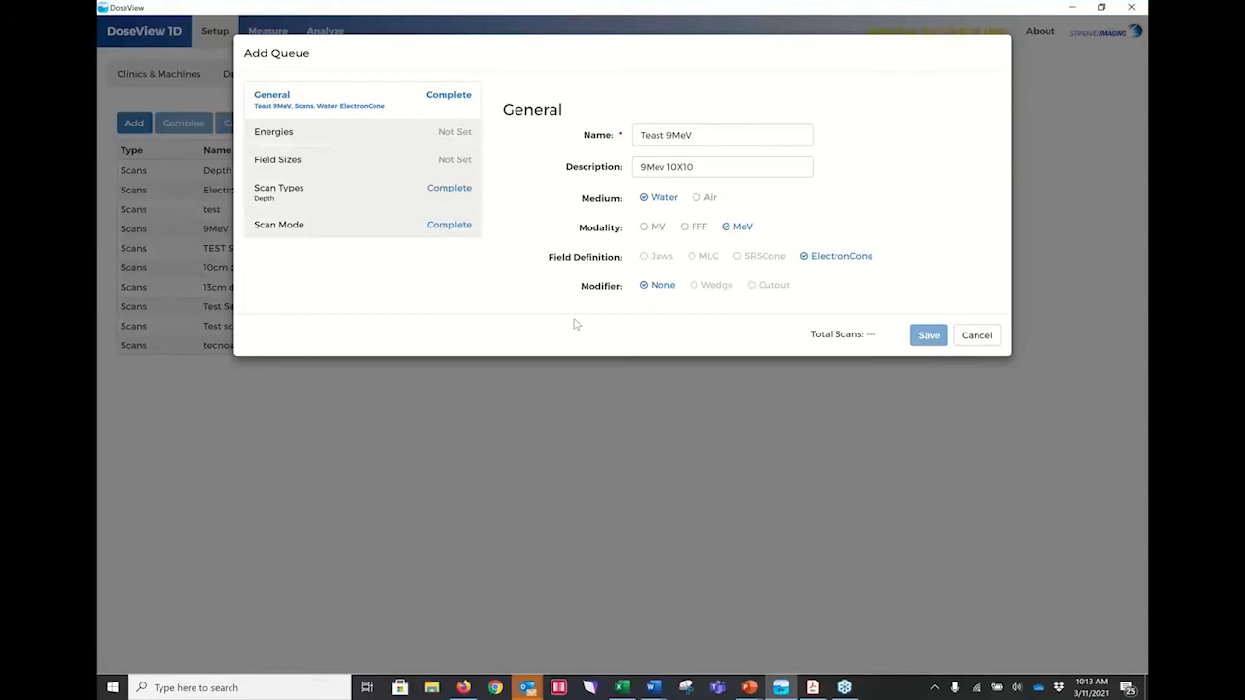
# Add an 18 MeV level to the queue's energy choices and select 9 MeV for the queue.
pyautogui.click(454, 142)
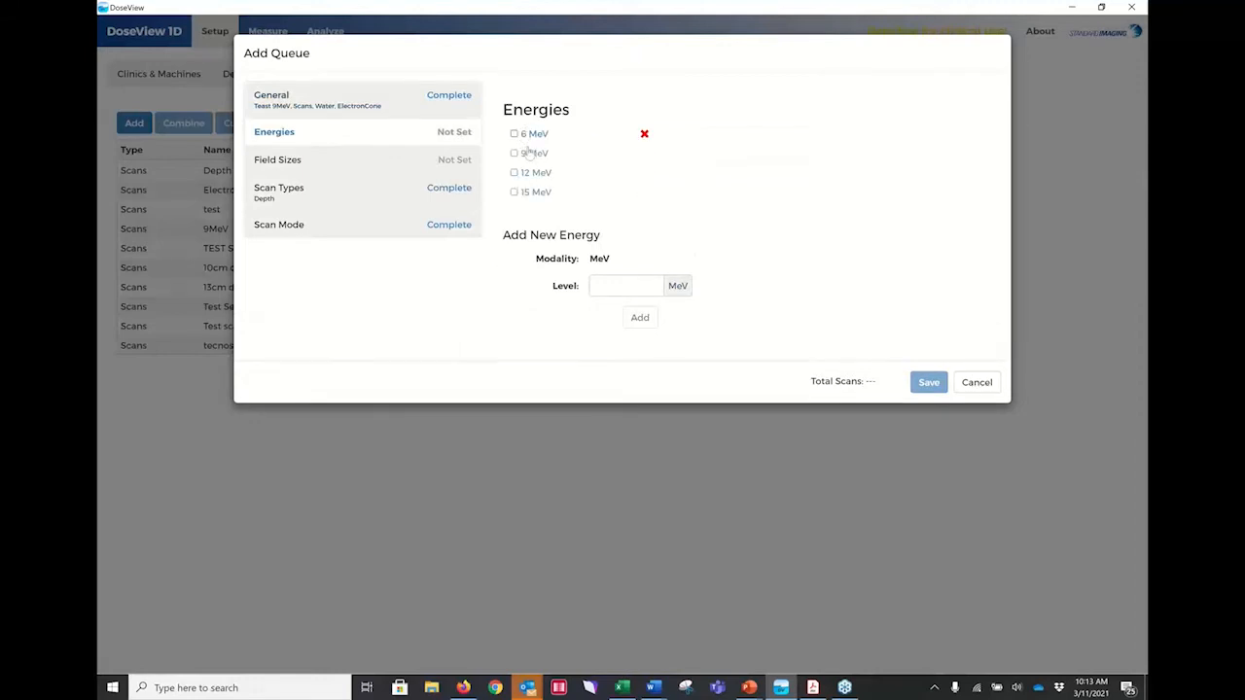
pyautogui.click(605, 288)
pyautogui.write('18')
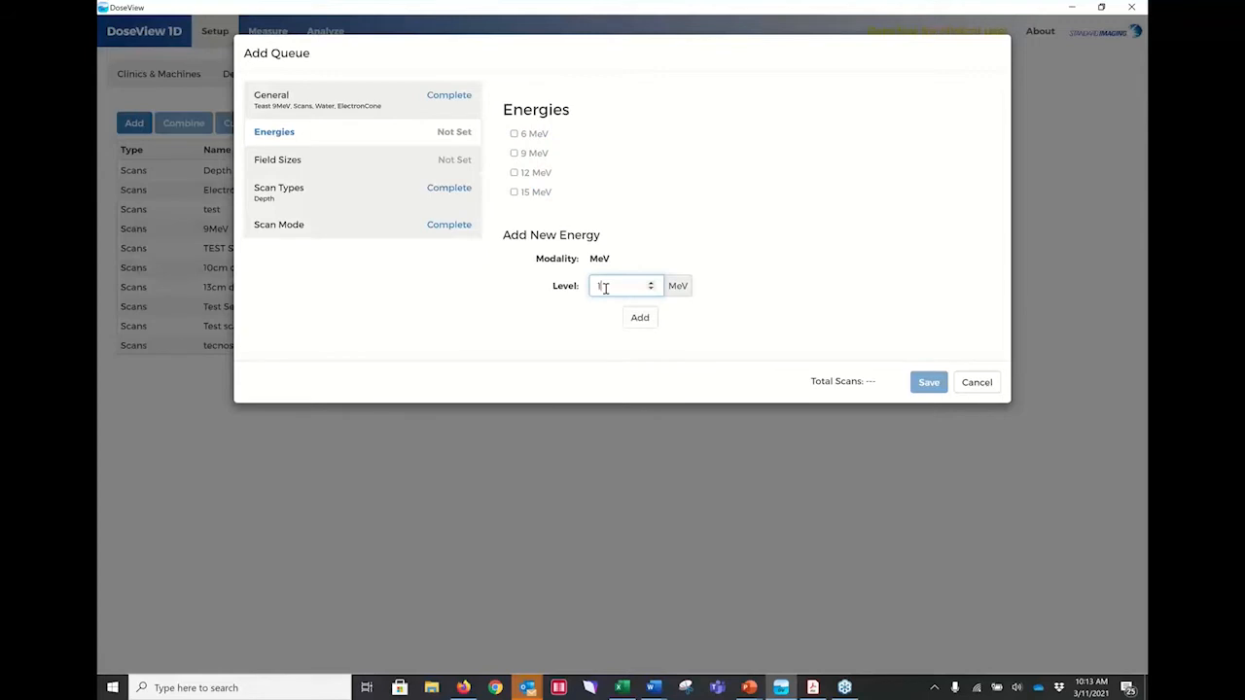
pyautogui.click(640, 318)
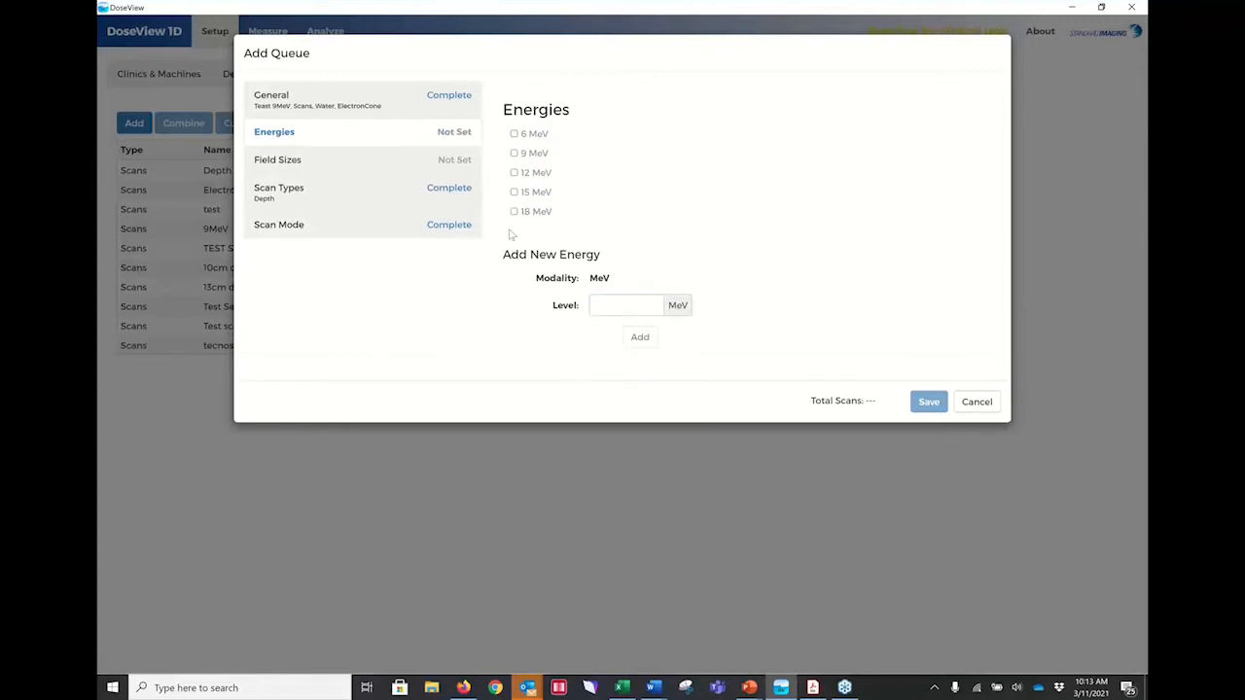
pyautogui.click(514, 153)
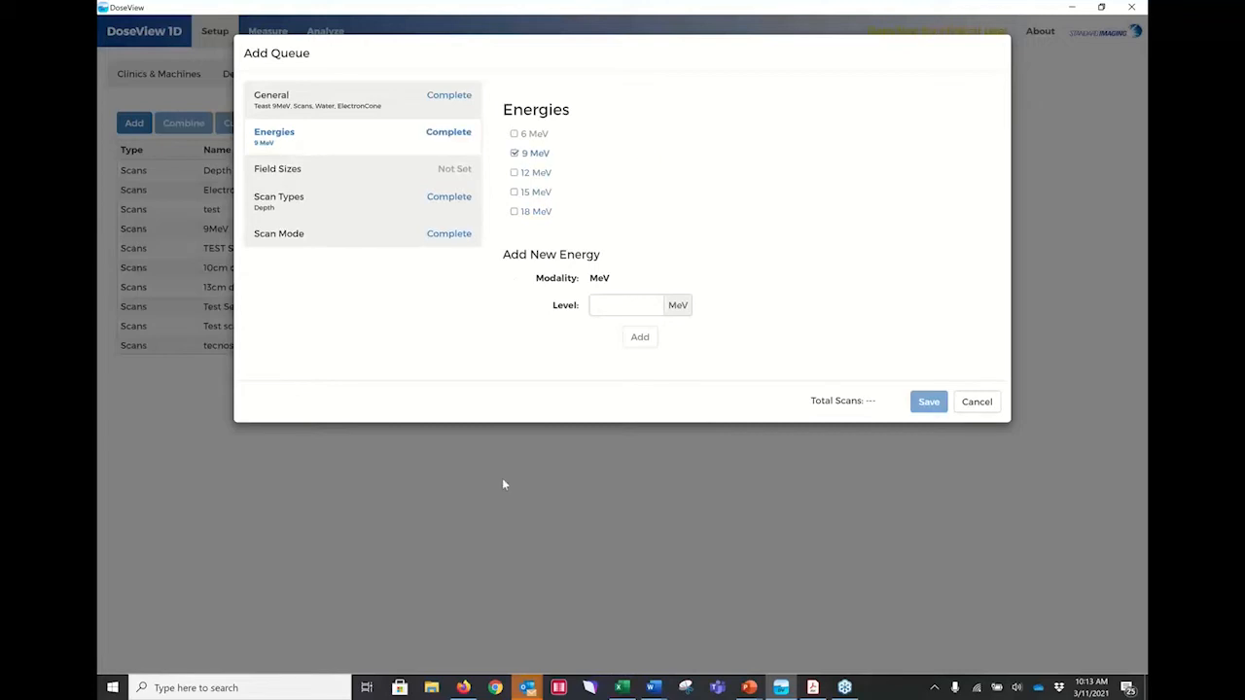
# Select the 10 x 10 field size for the queue and check its scan types.
pyautogui.click(461, 168)
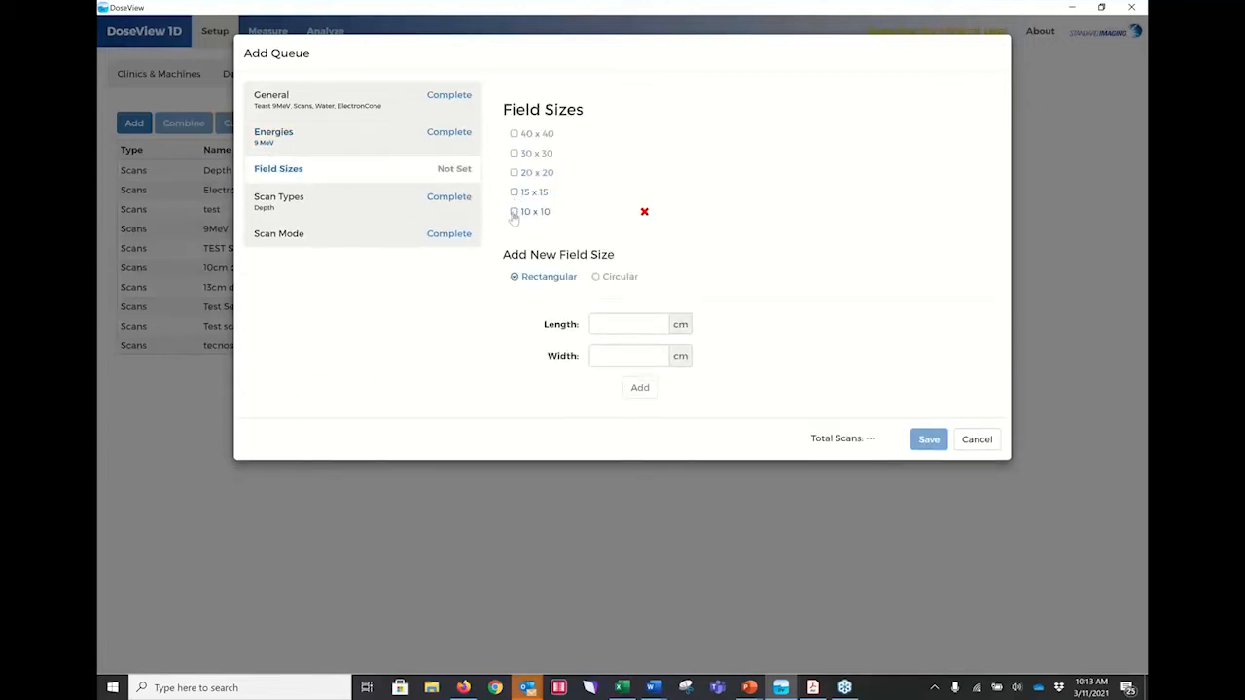
pyautogui.click(514, 211)
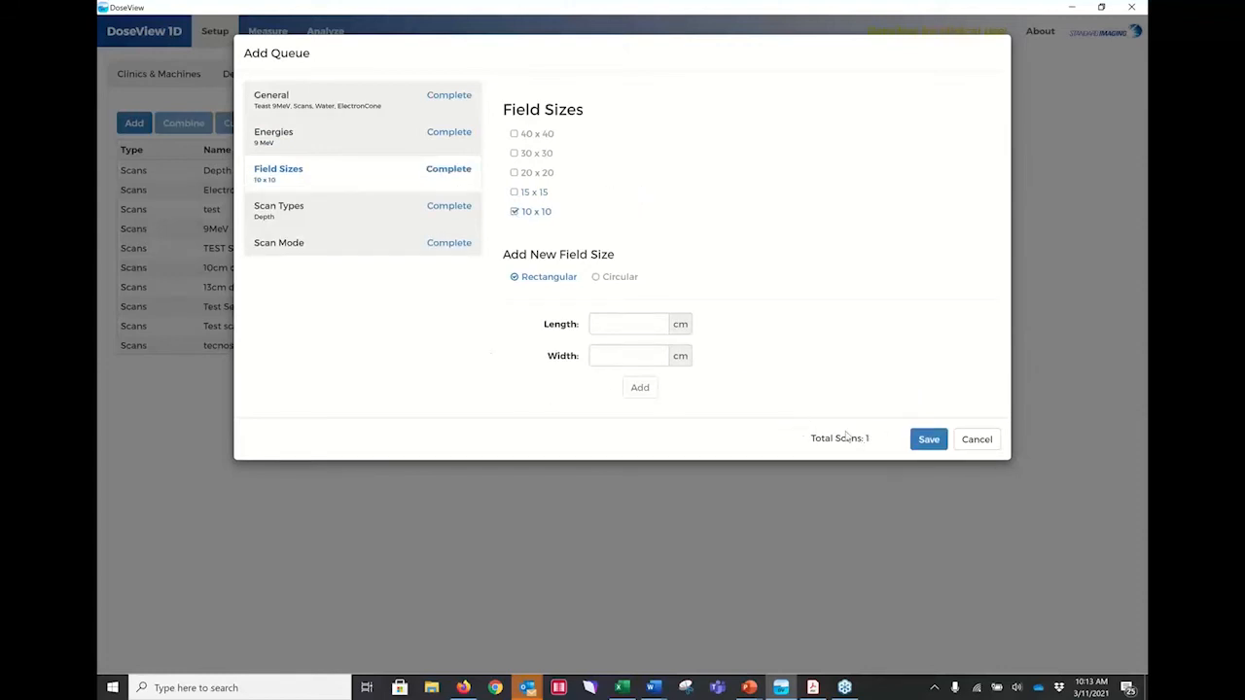
pyautogui.click(374, 207)
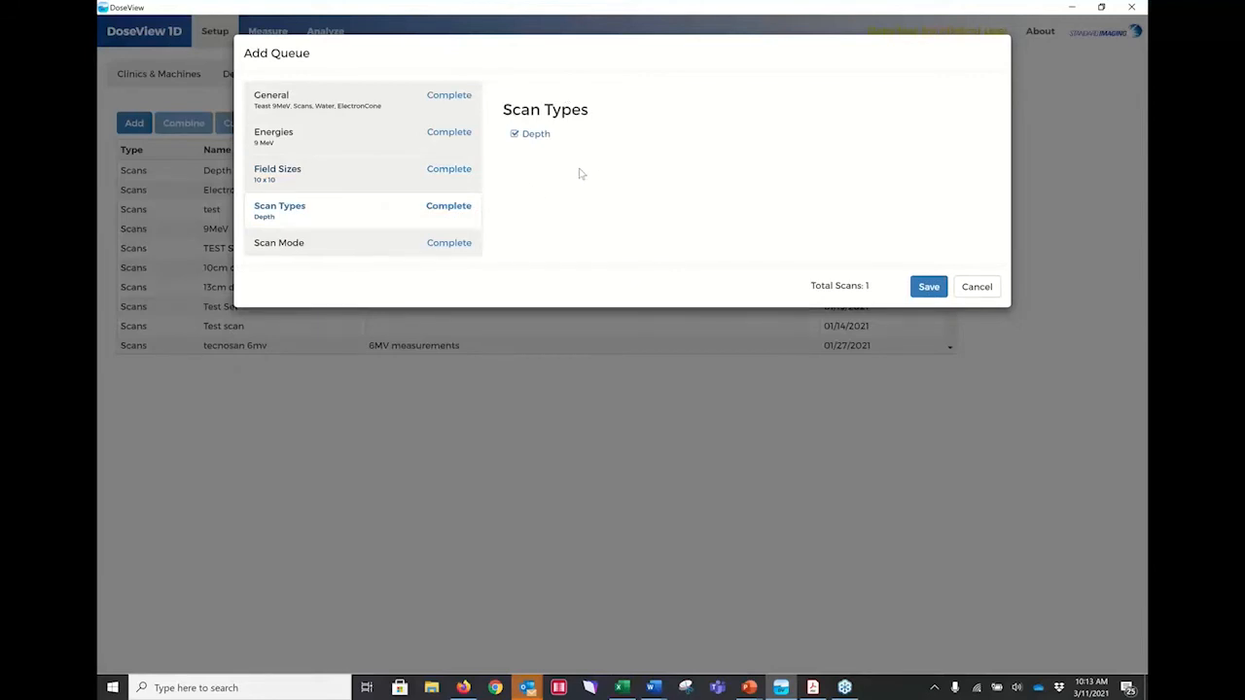
# Set the scan mode to force a point at Dmax with multiple zones ending at 100 mm, and save the queue.
pyautogui.click(298, 245)
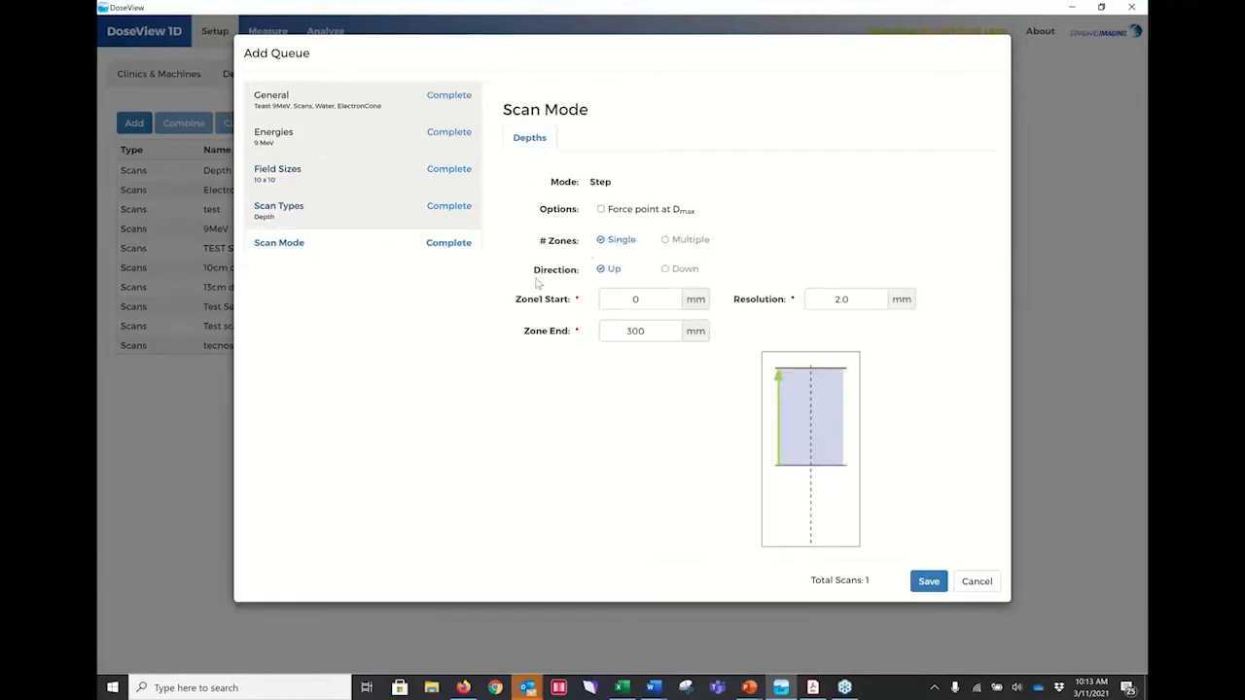
pyautogui.click(603, 212)
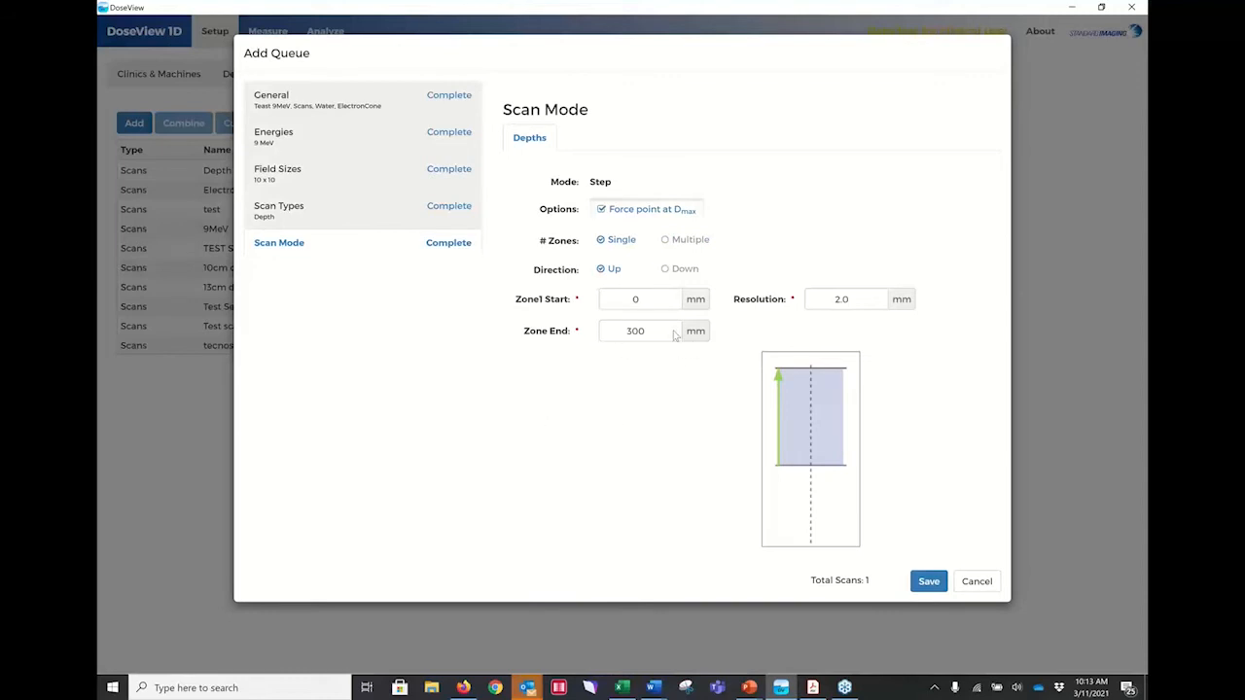
pyautogui.moveTo(627, 331); pyautogui.dragTo(642, 332)
pyautogui.write('10')
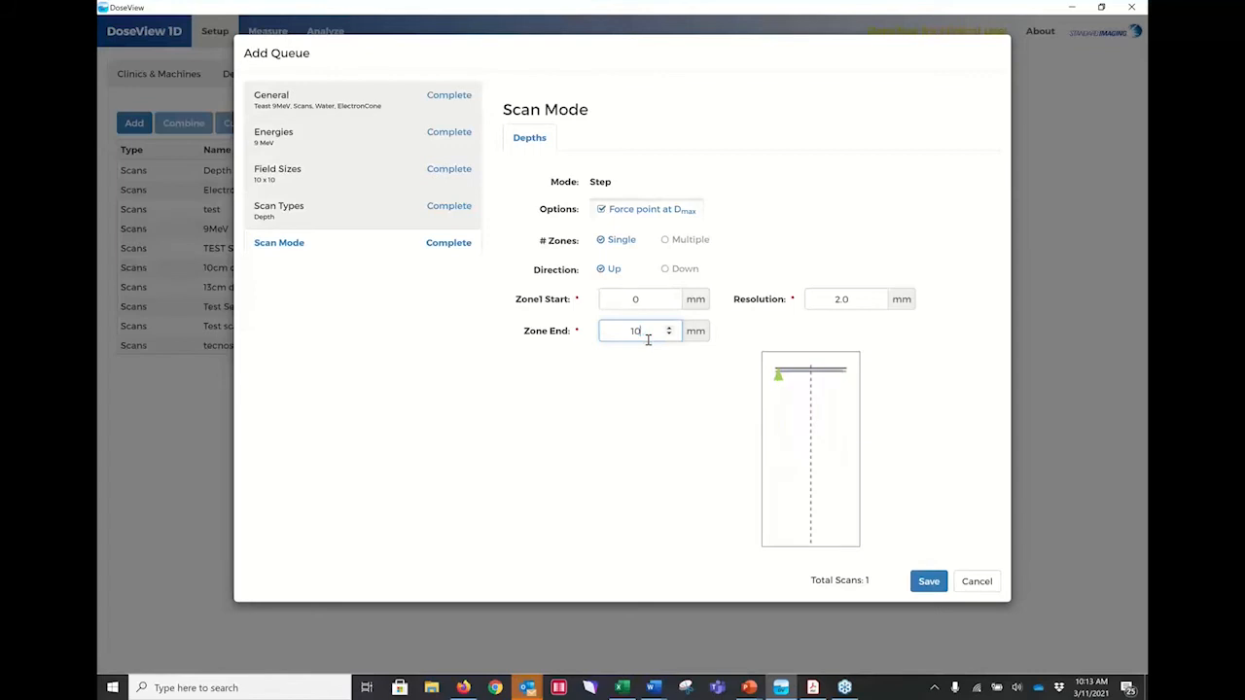
pyautogui.write('0')
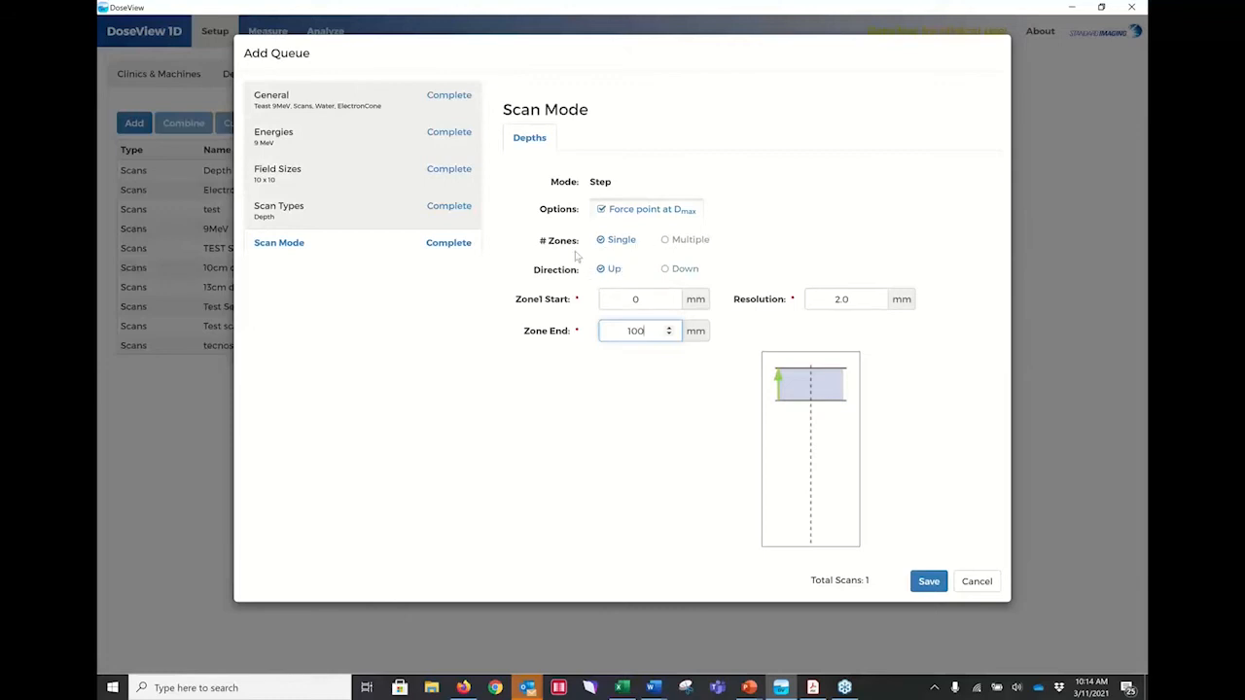
pyautogui.click(667, 243)
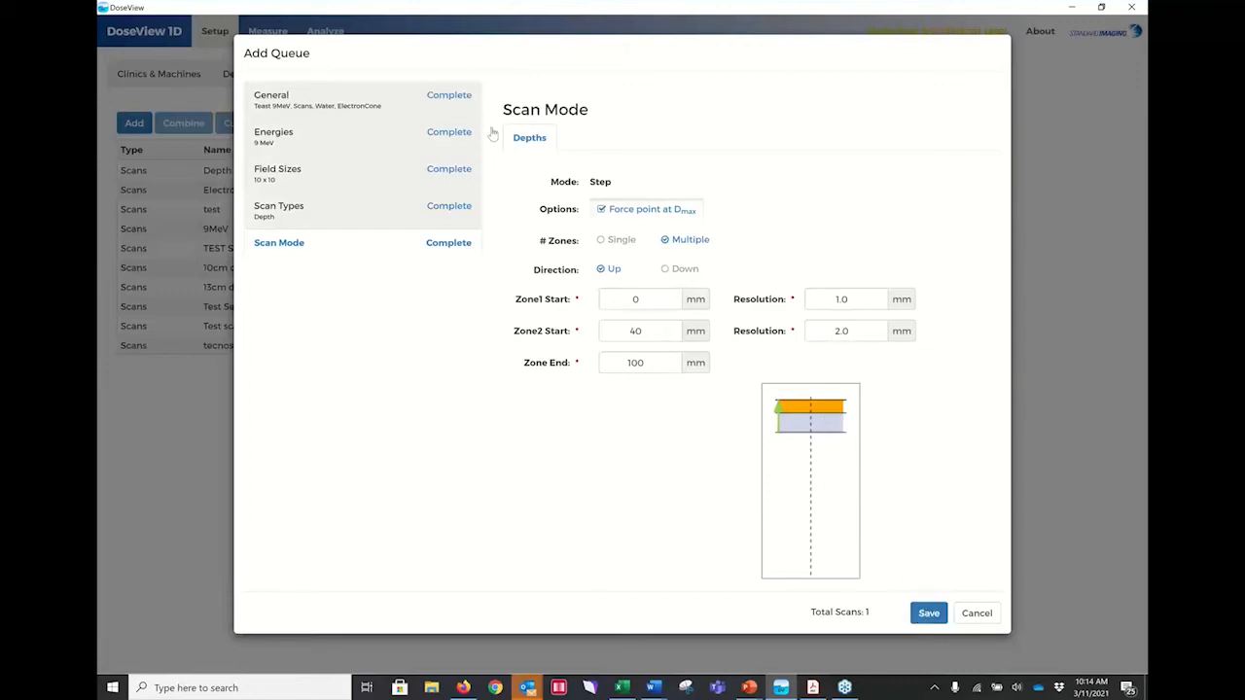
pyautogui.click(928, 613)
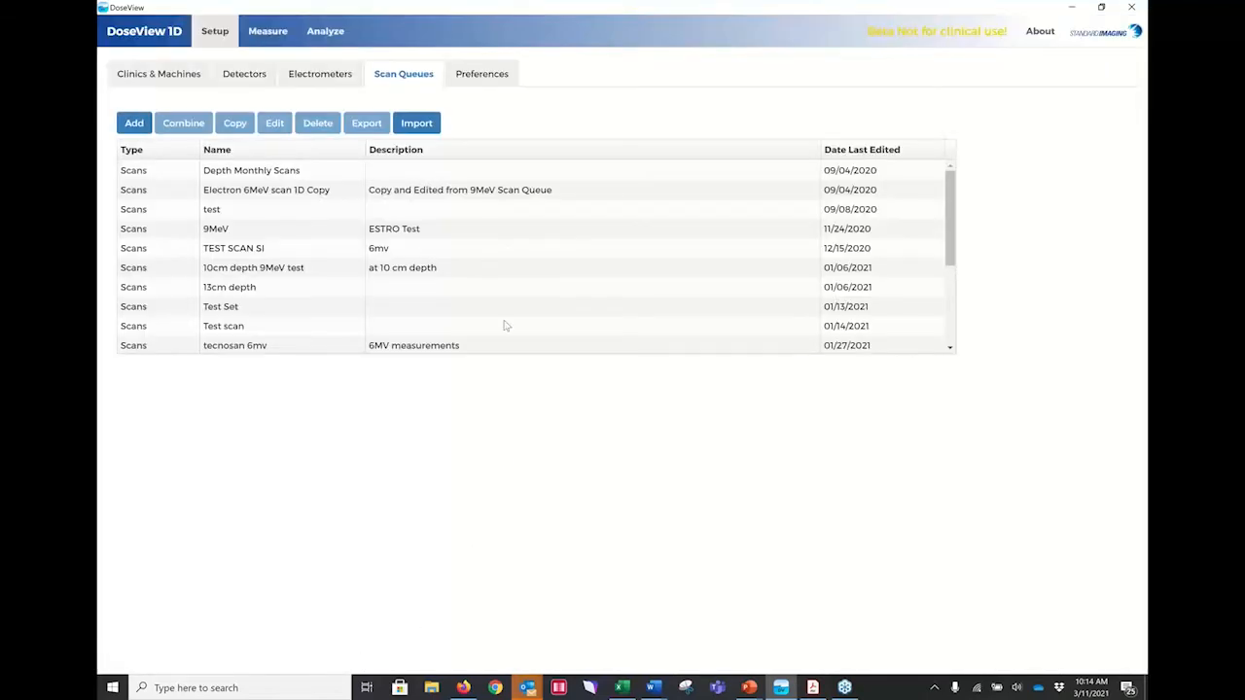
# Start a measurement session by connecting and initializing the DEMO 1D - MAX 4000 (Plus) water phantom.
pyautogui.scroll(-3, 356, 287)
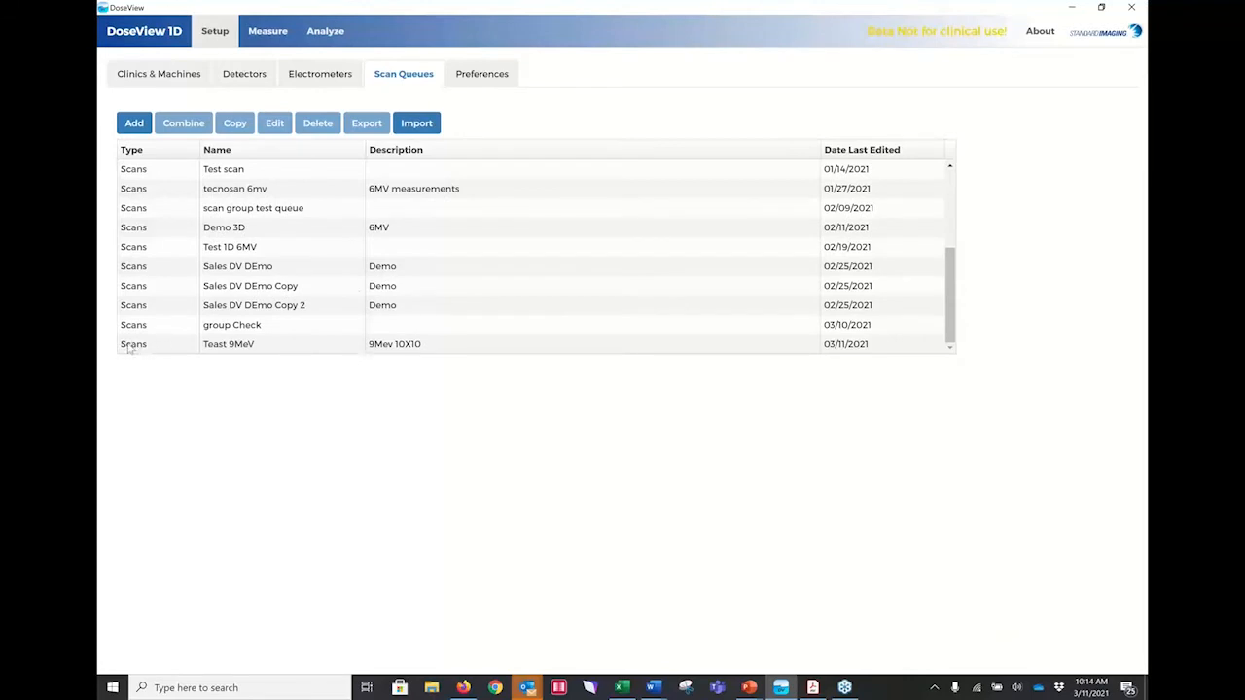
pyautogui.click(273, 32)
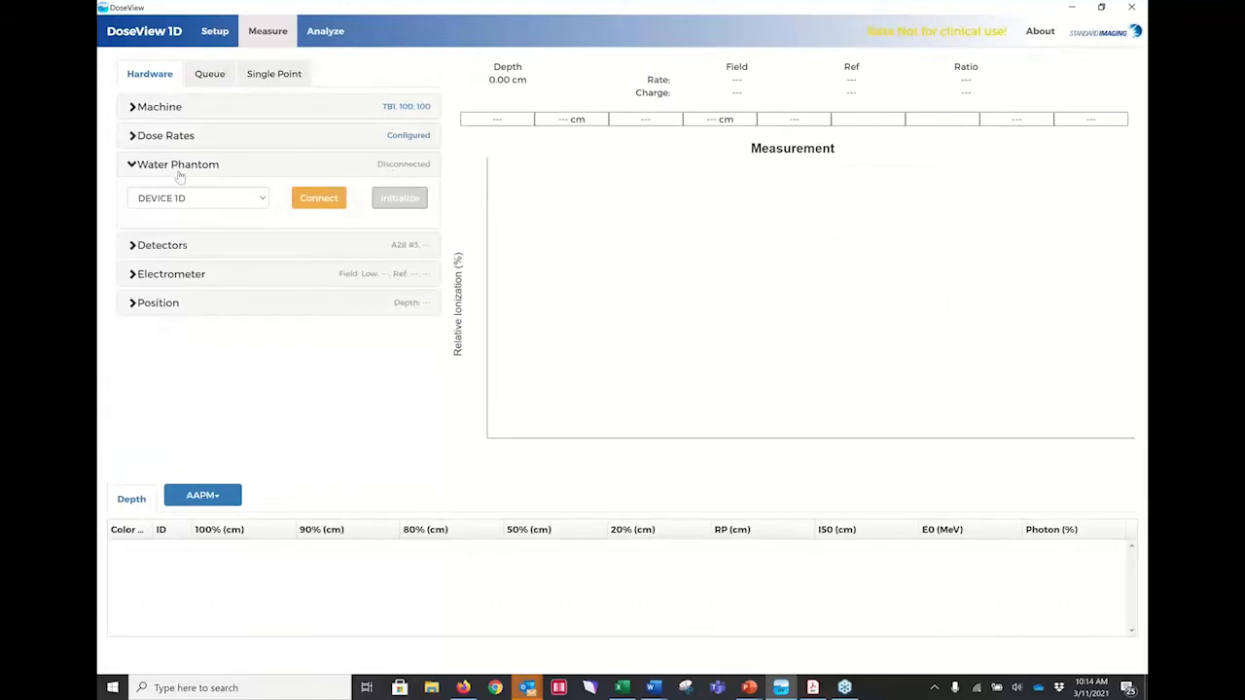
pyautogui.click(262, 199)
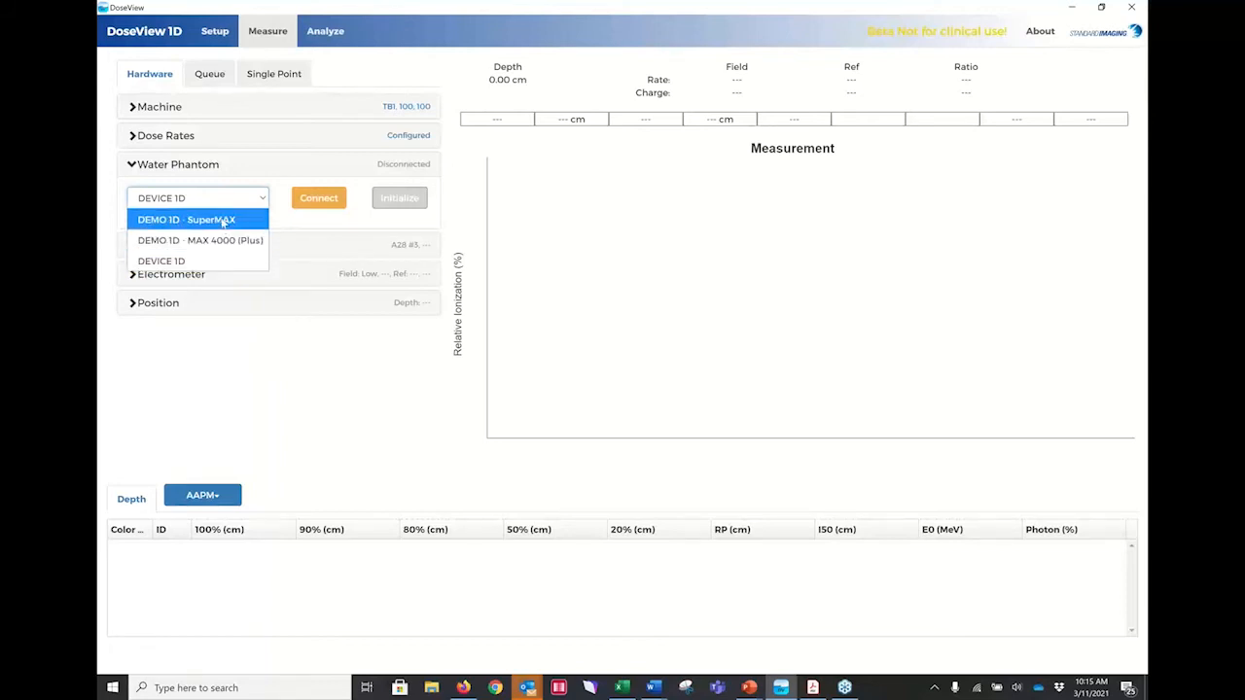
pyautogui.click(225, 240)
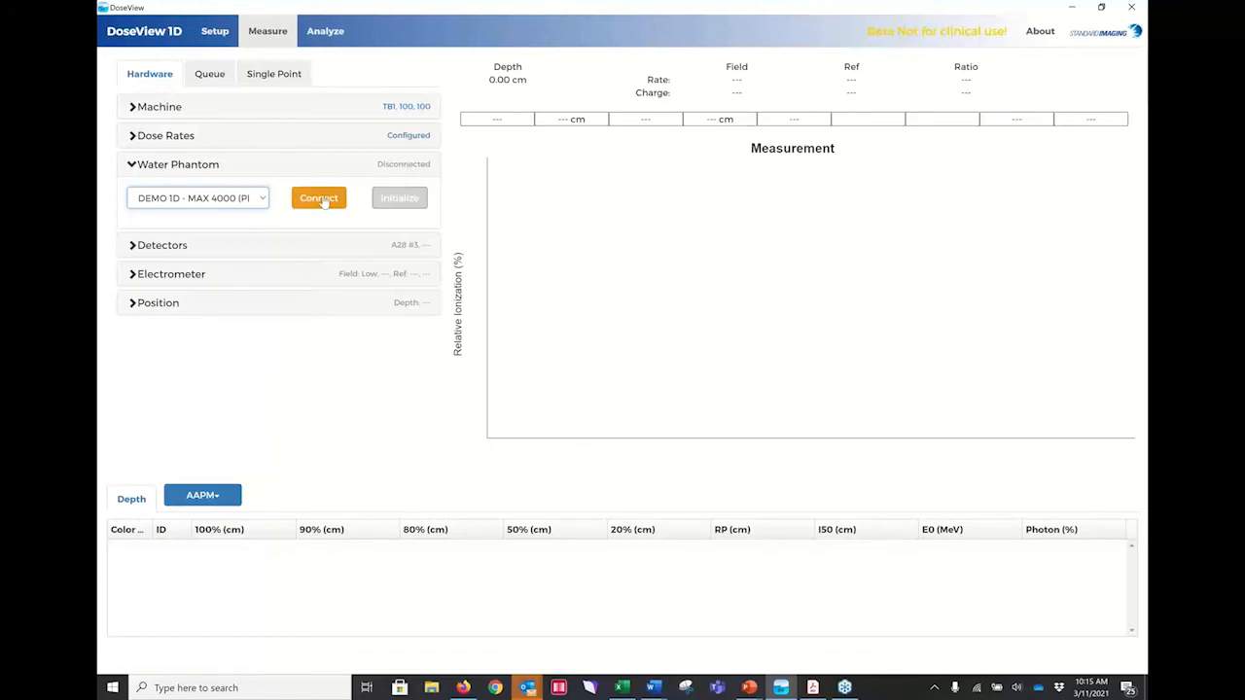
pyautogui.click(324, 201)
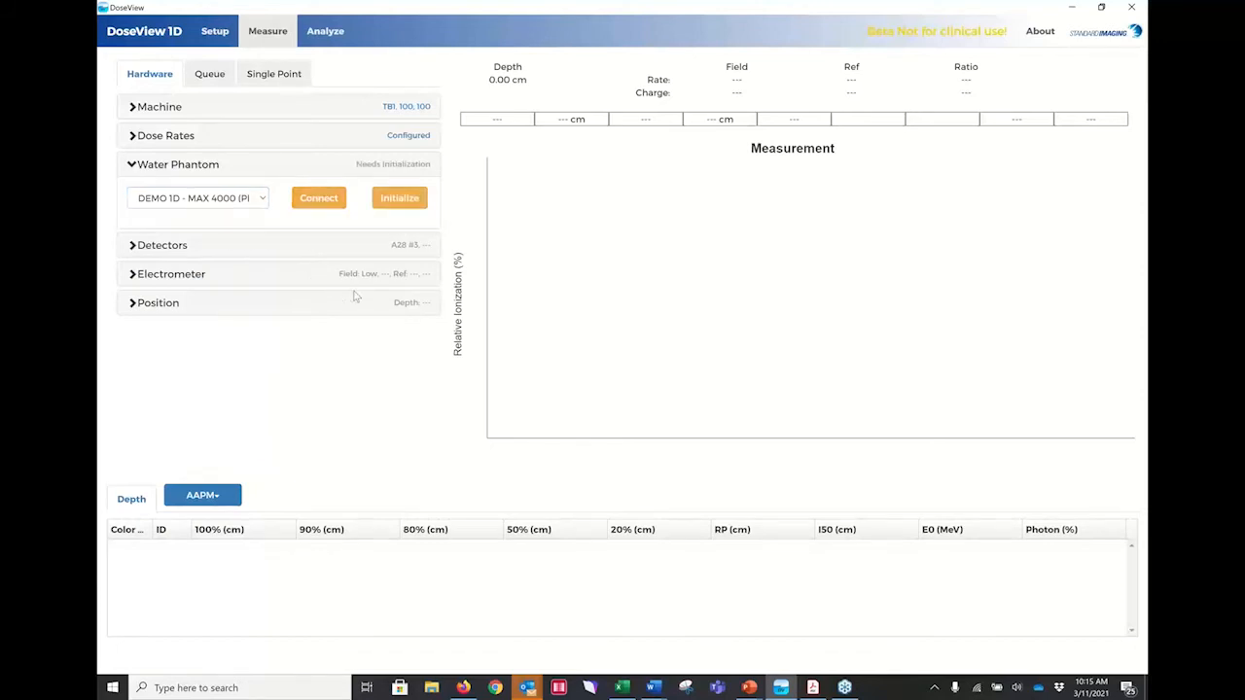
pyautogui.click(399, 198)
# Show the detector settings and choose Demo MAX 4000 Plus as the electrometer.
pyautogui.click(143, 255)
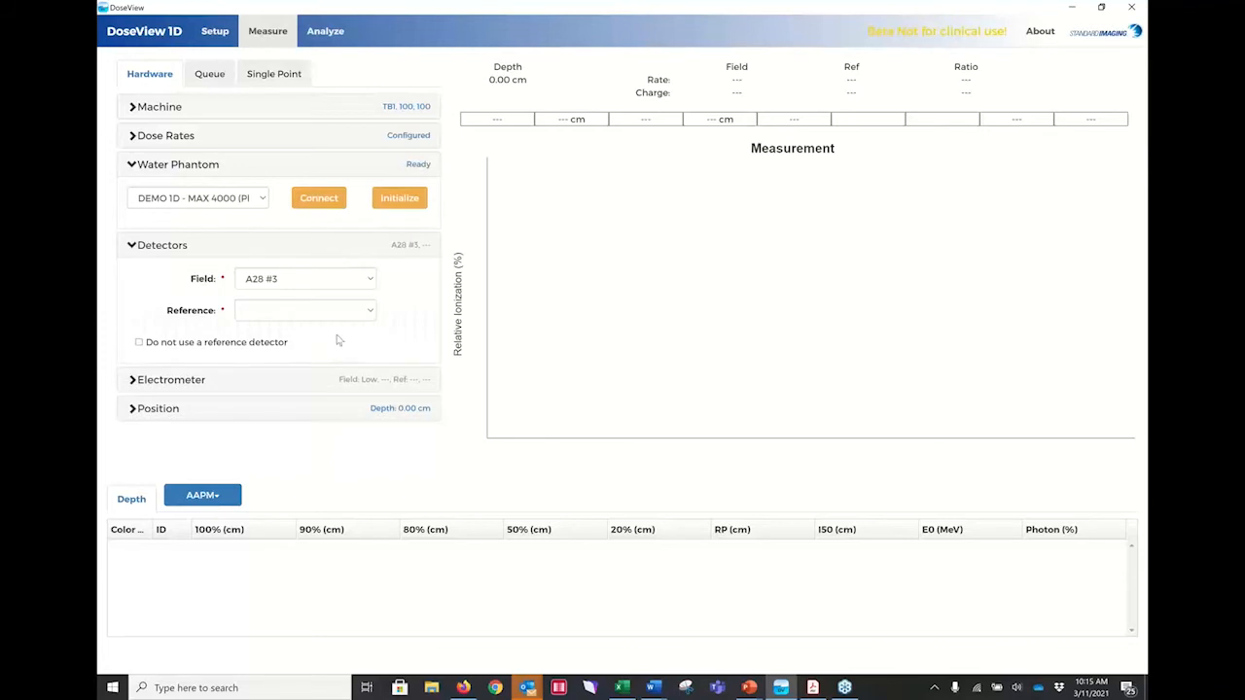
pyautogui.click(133, 381)
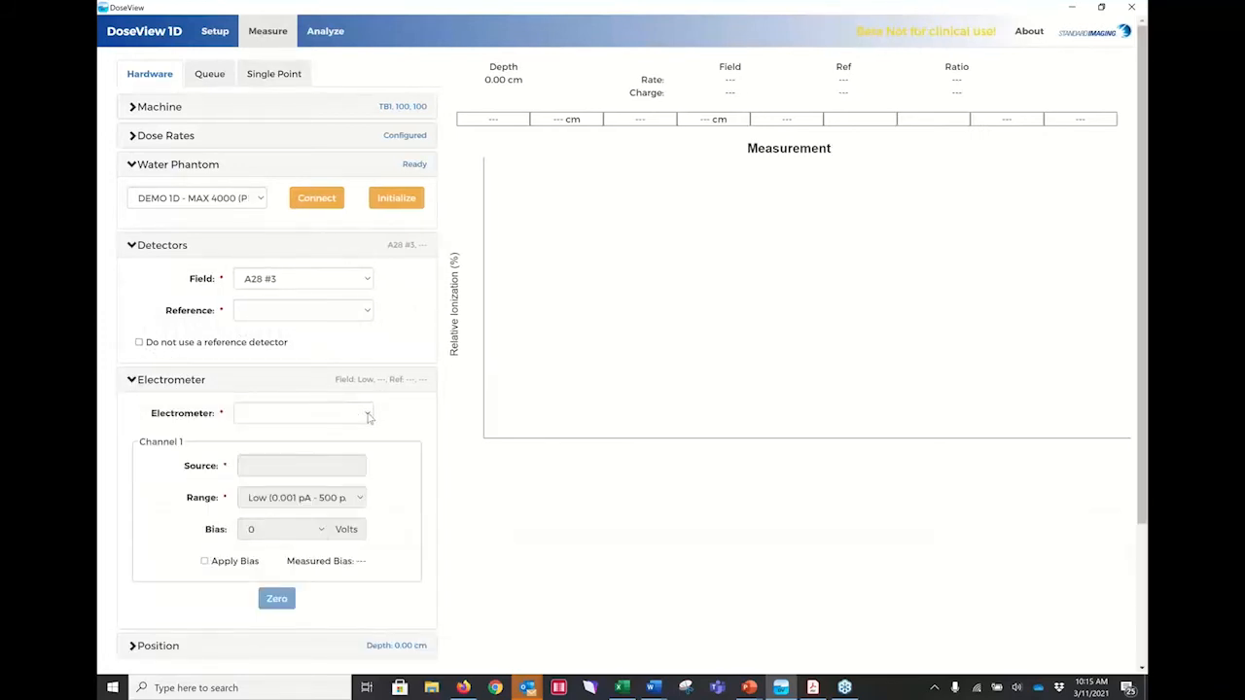
pyautogui.click(369, 417)
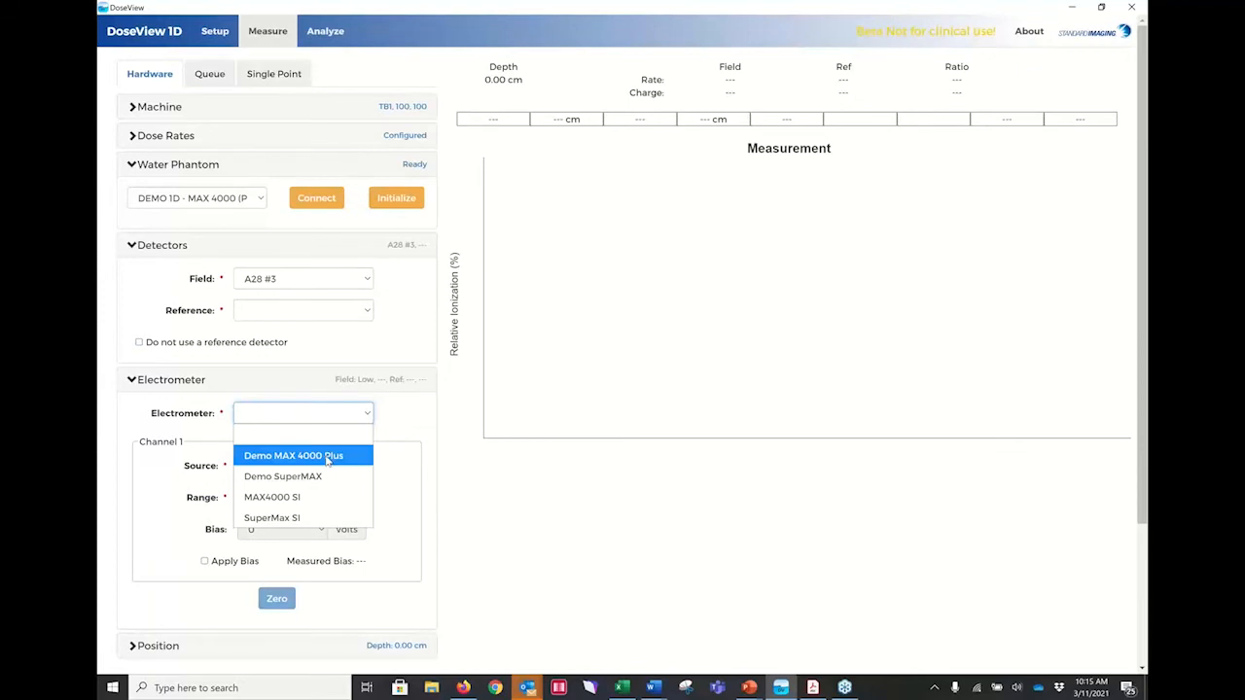
pyautogui.click(327, 458)
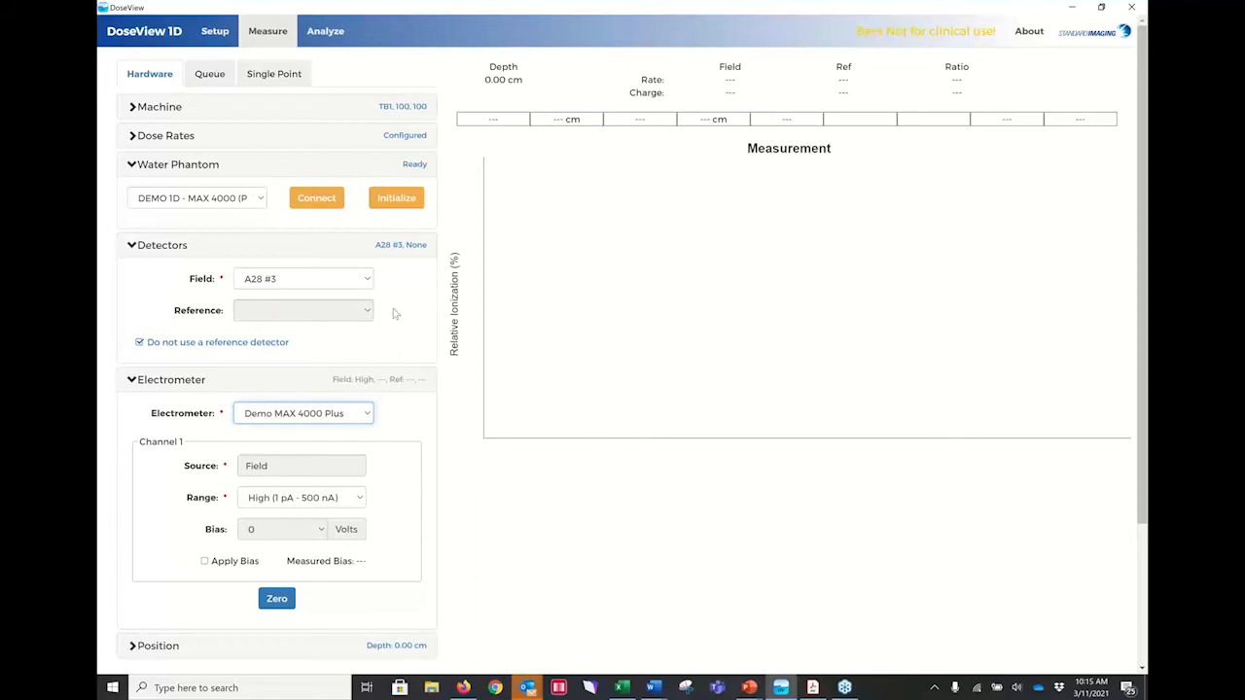
# Zero the electrometer and apply a bias of 300 volts on channel 1.
pyautogui.scroll(-1, 389, 289)
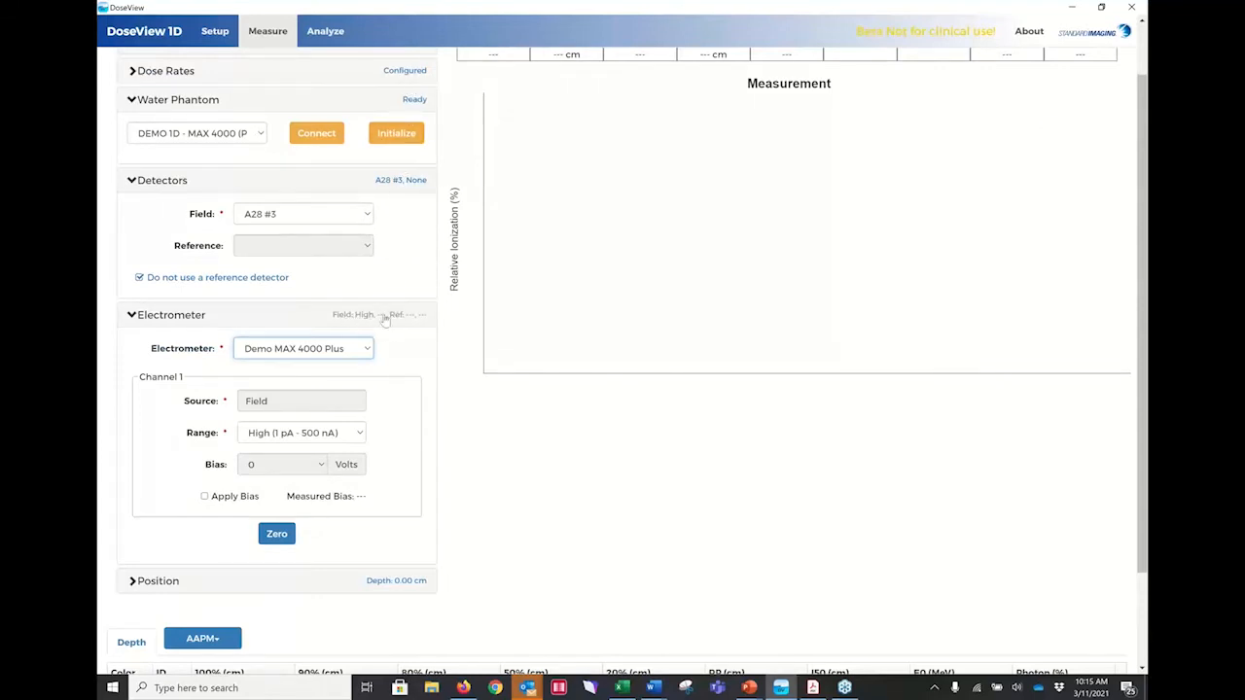
pyautogui.click(280, 534)
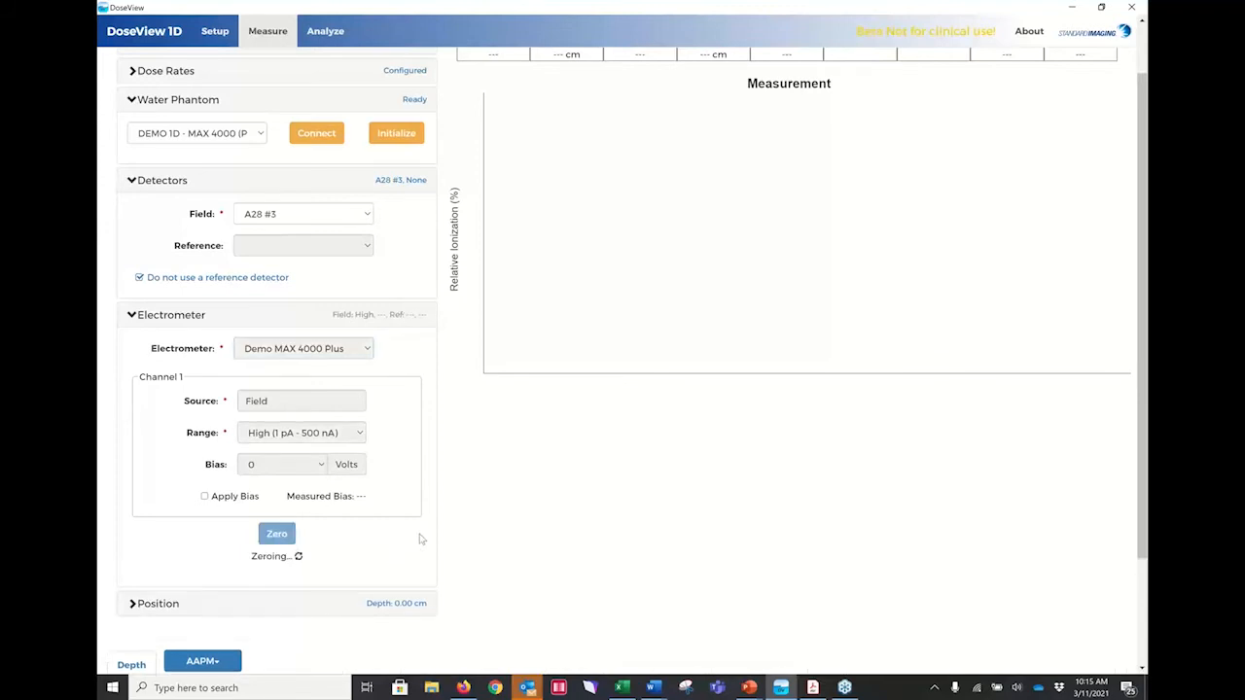
pyautogui.click(321, 465)
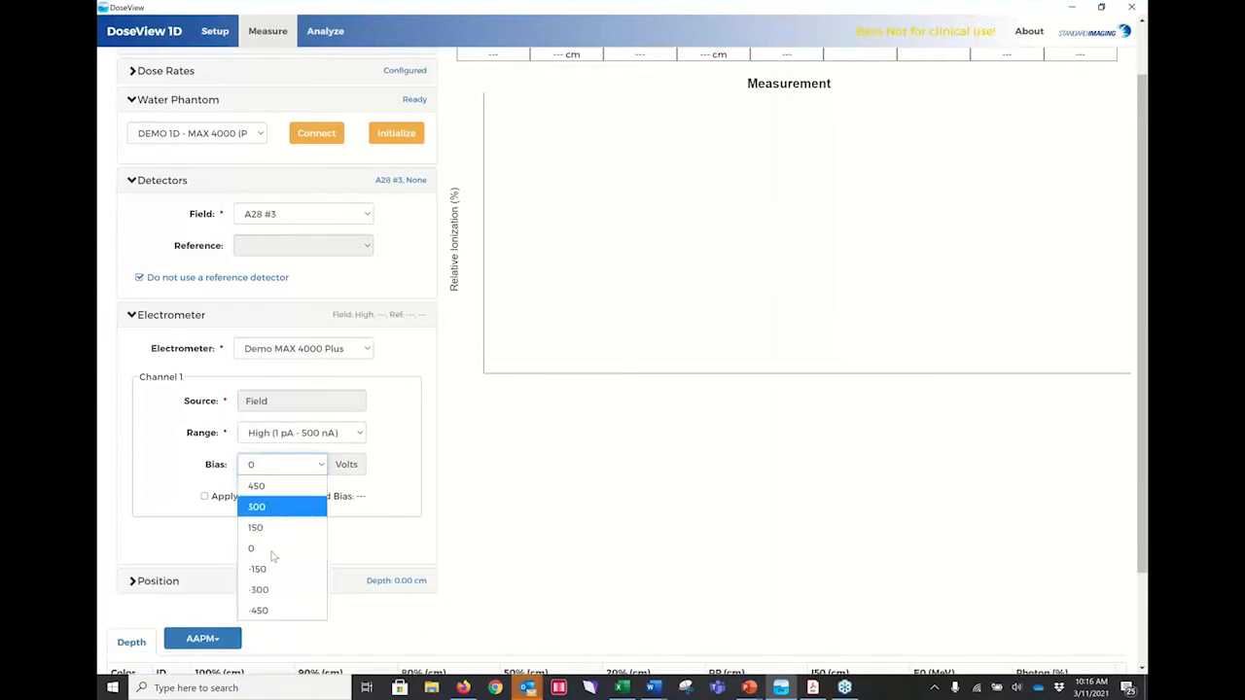
pyautogui.press('Return')
pyautogui.click(204, 497)
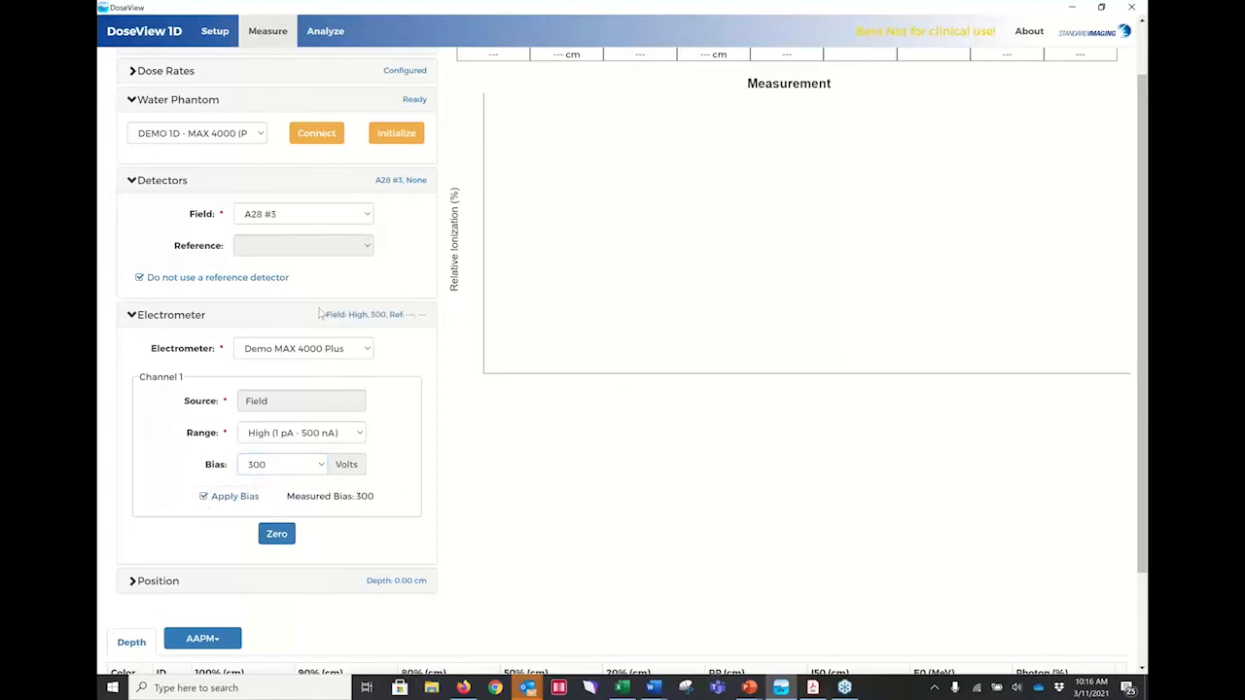
# Examine the phantom's depth position and origin settings, and collapse the detector settings.
pyautogui.scroll(-1, 379, 426)
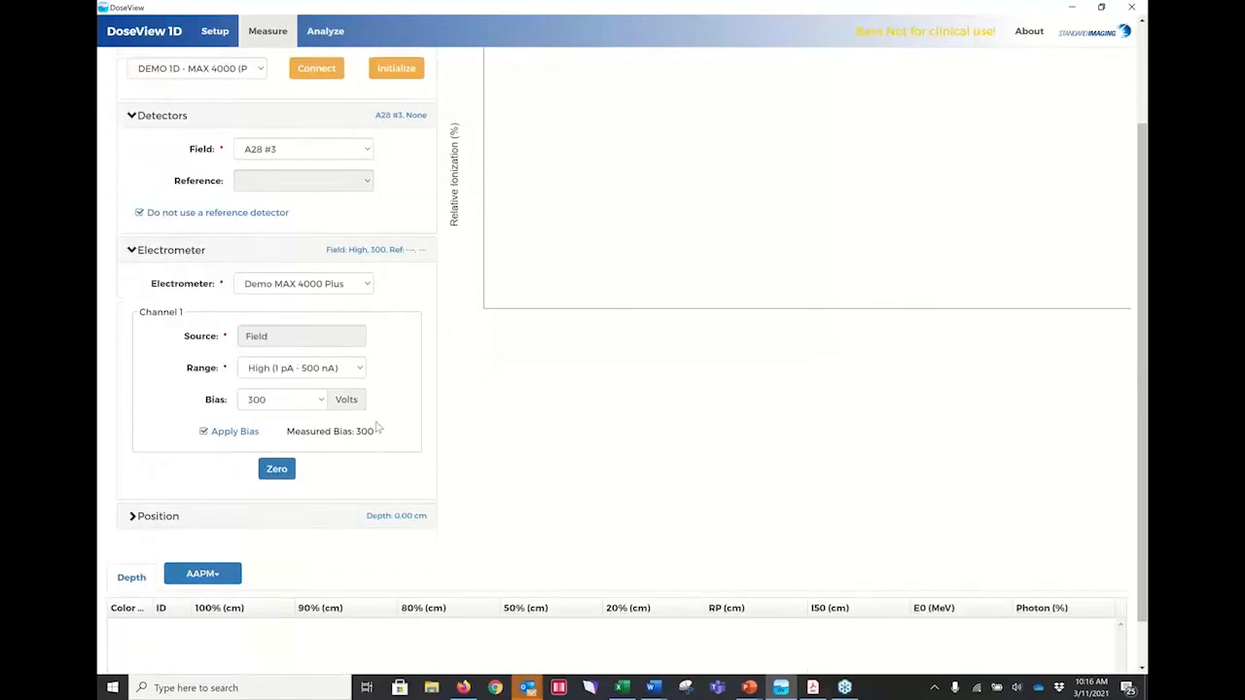
pyautogui.scroll(-1, 379, 429)
pyautogui.click(138, 463)
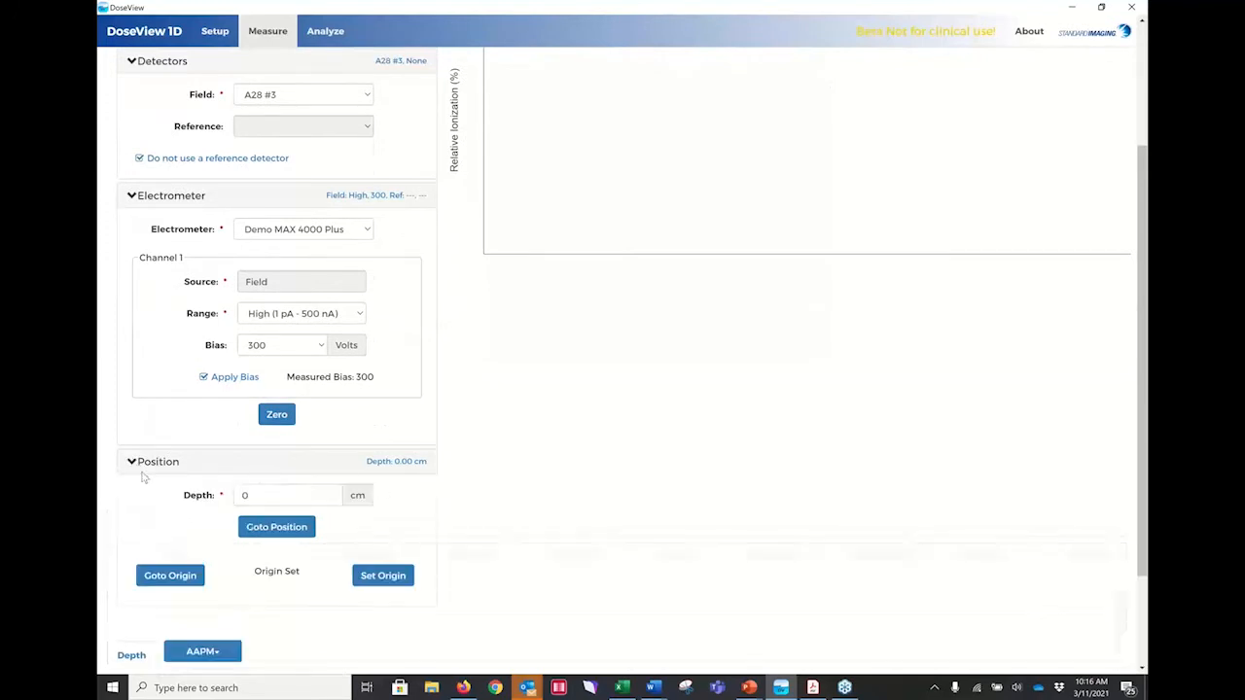
pyautogui.scroll(-1, 446, 452)
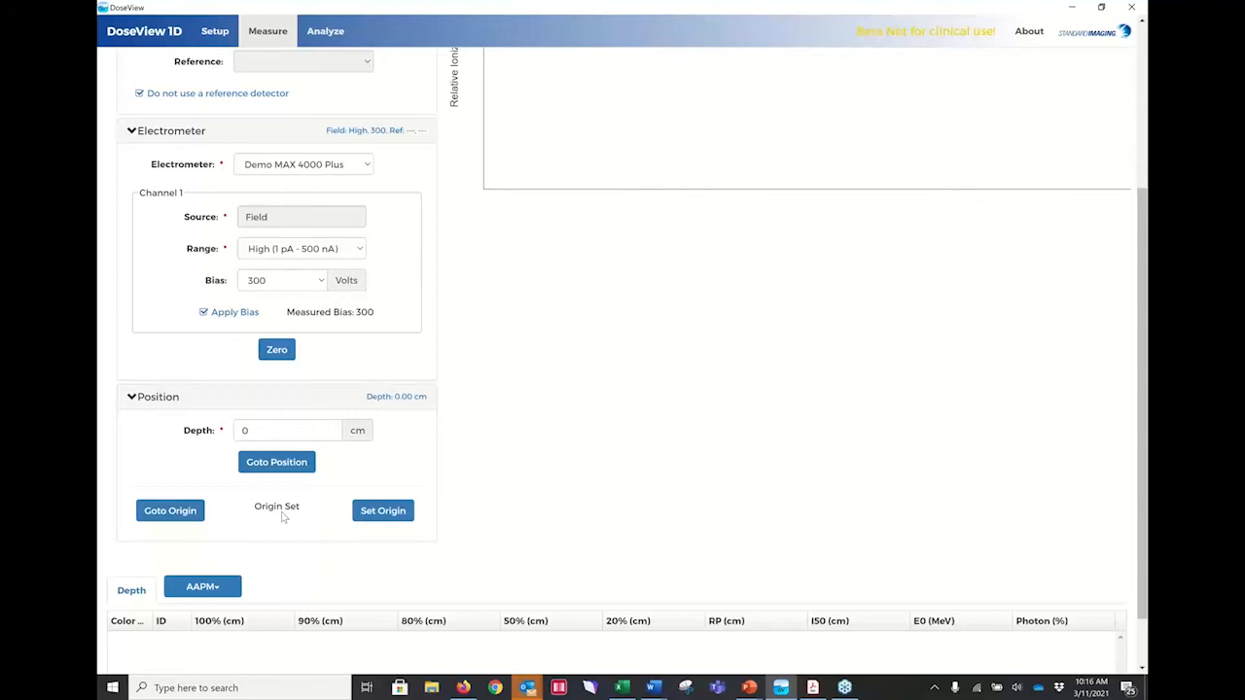
pyautogui.scroll(2, 283, 517)
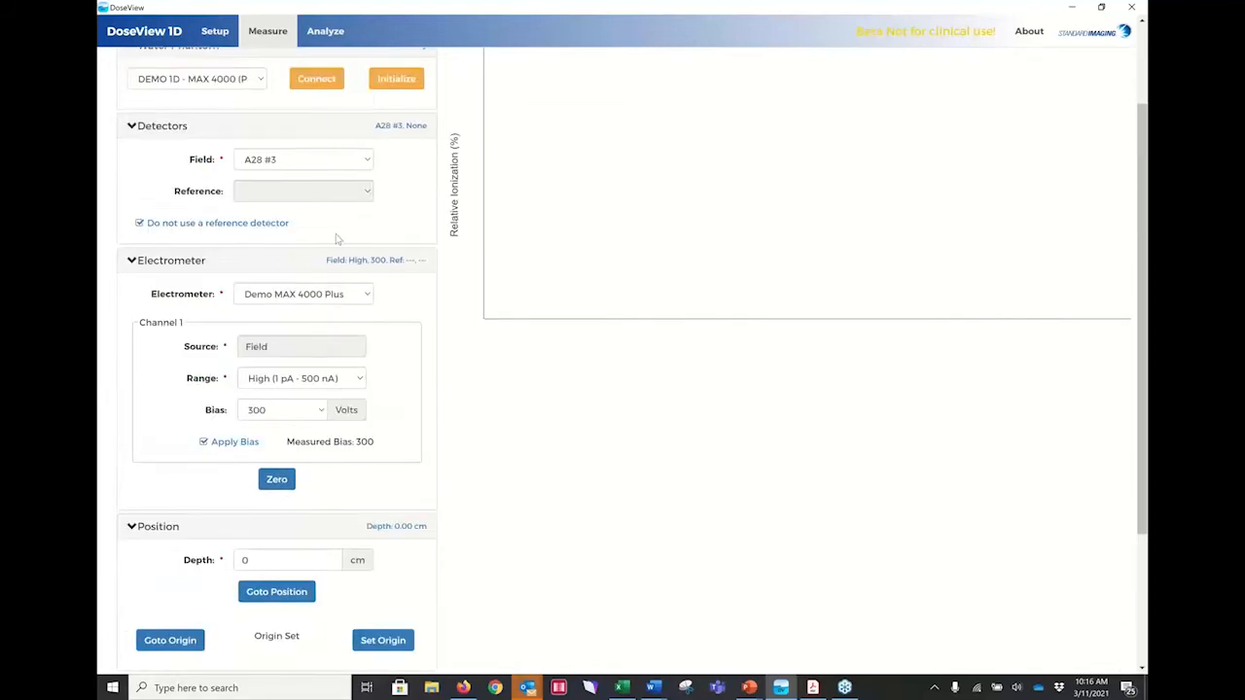
pyautogui.click(131, 129)
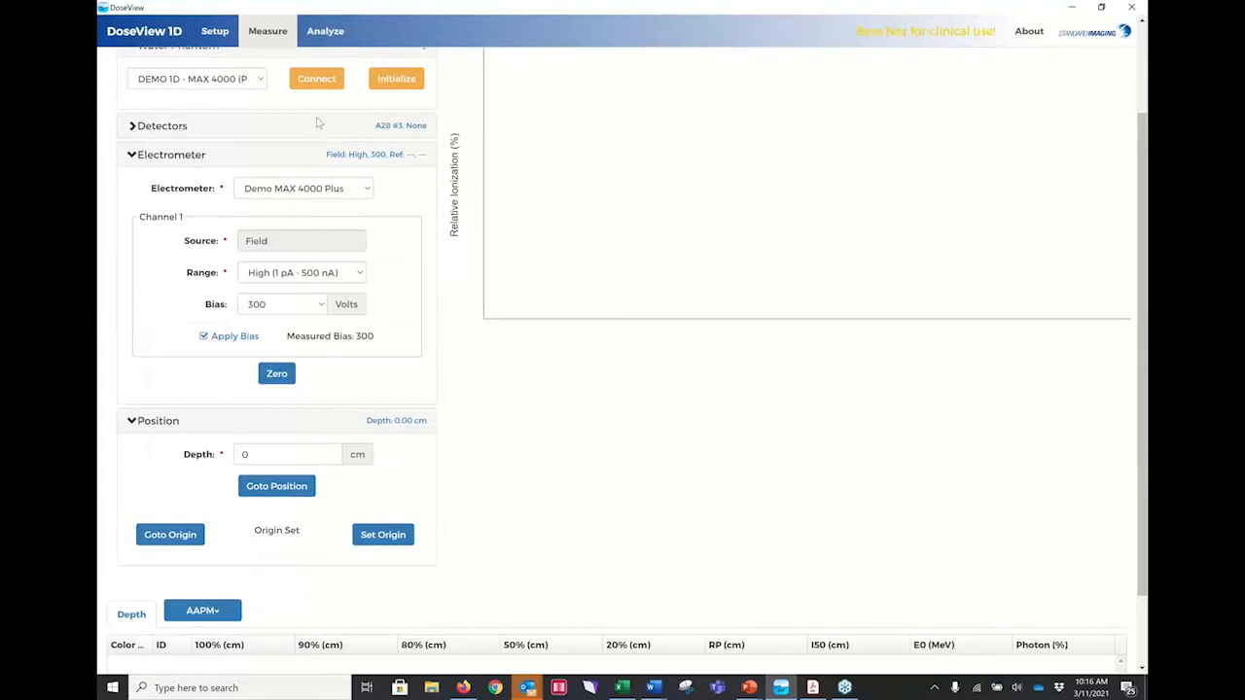
pyautogui.scroll(2, 246, 146)
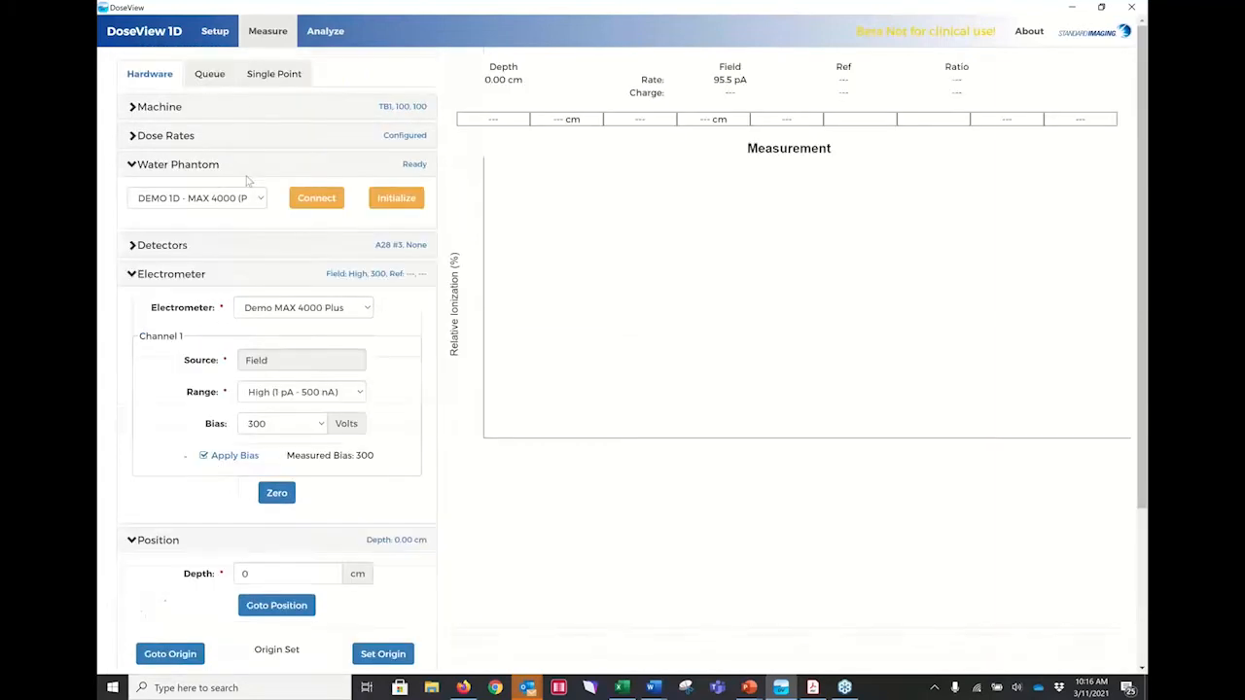
# Load the Teast 9MeV scan queue for measurement and acknowledge the dose rate and zeroing reminder.
pyautogui.click(210, 74)
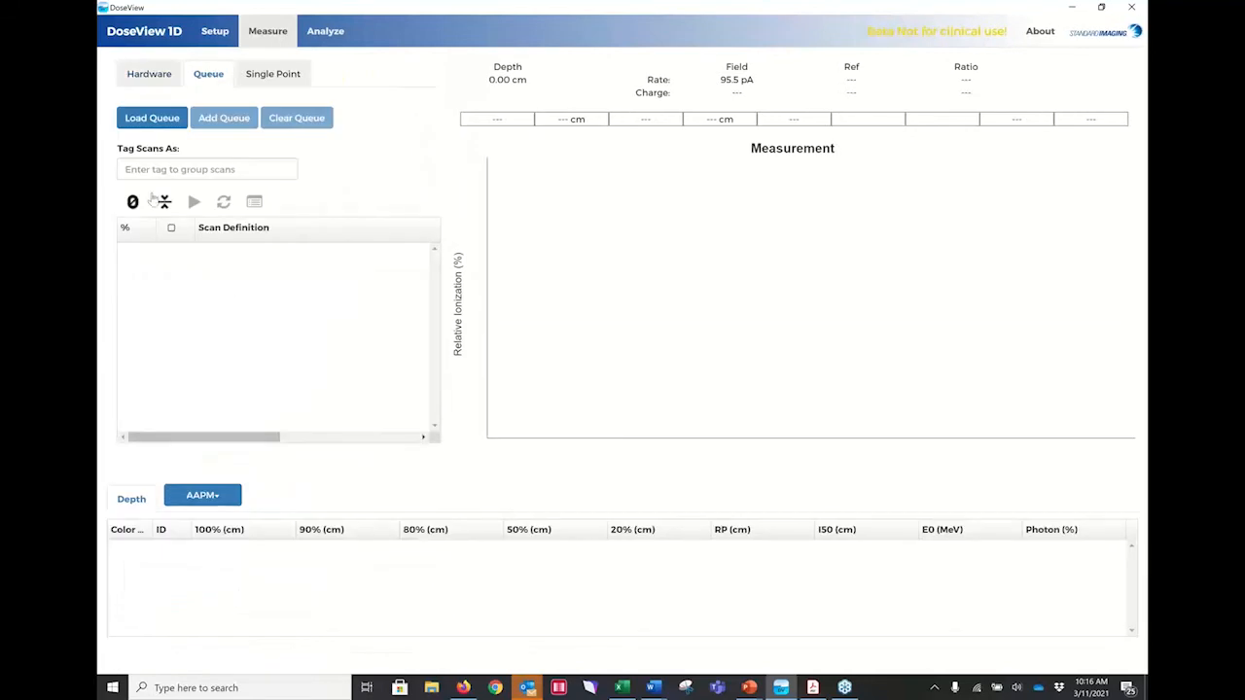
pyautogui.click(146, 118)
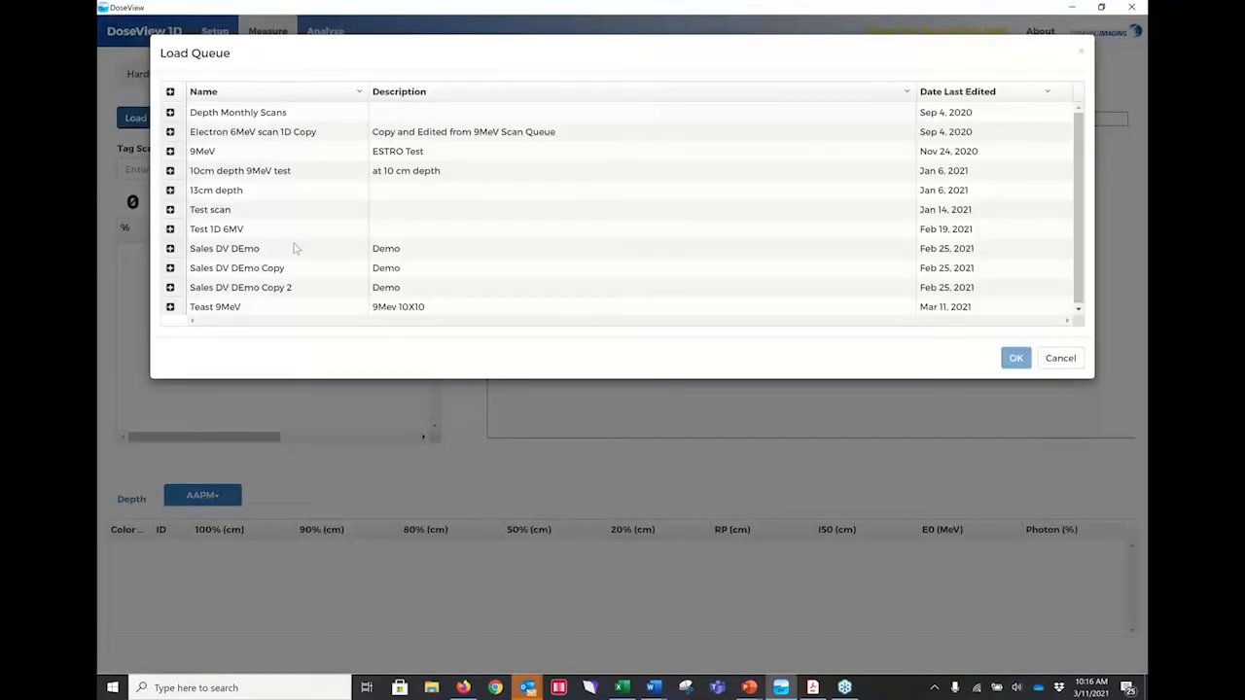
pyautogui.click(195, 309)
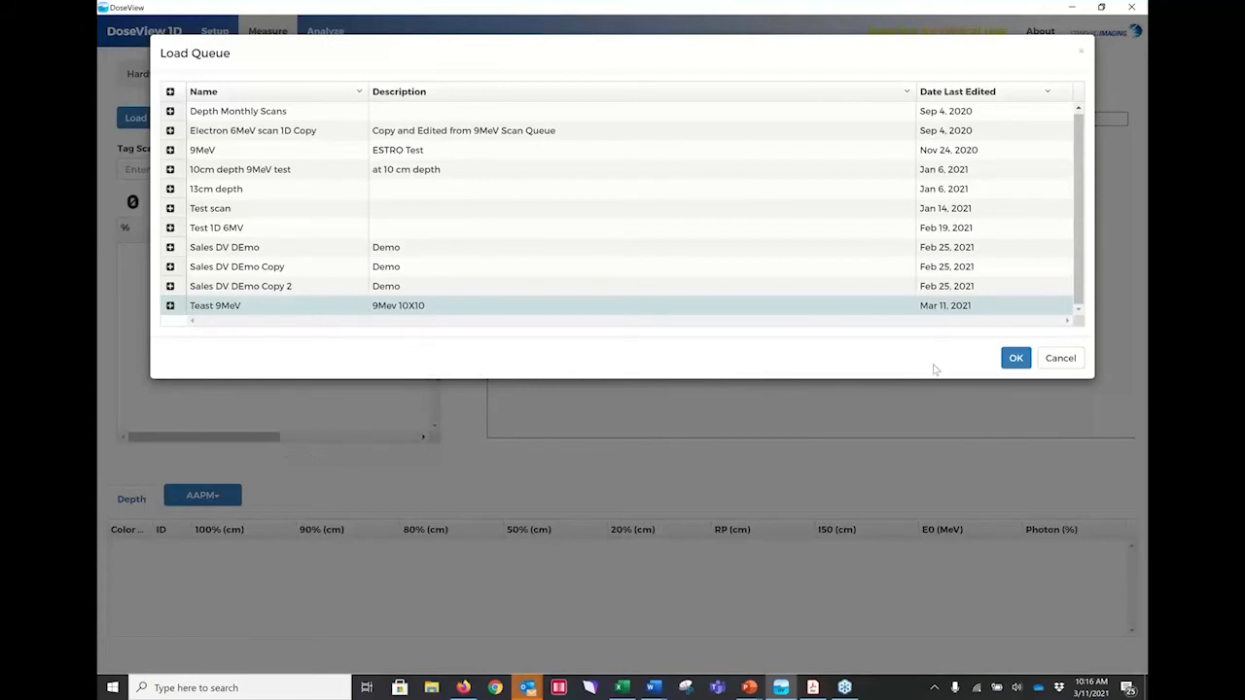
pyautogui.click(1015, 358)
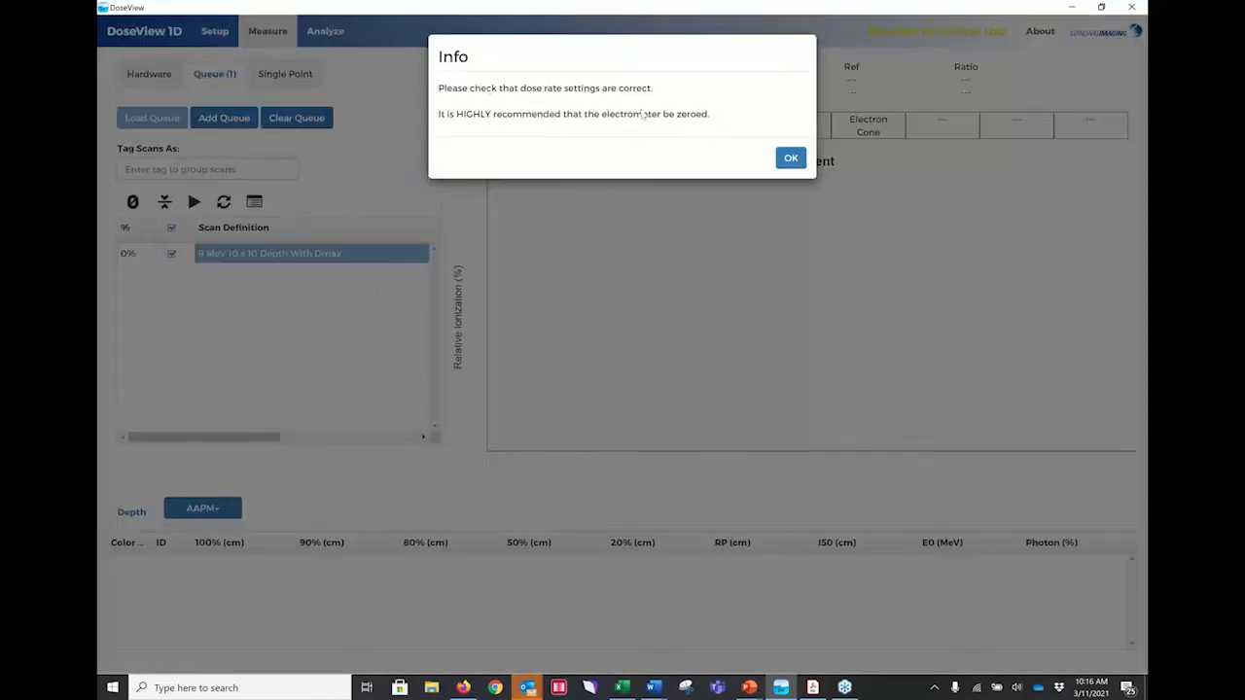
pyautogui.click(791, 157)
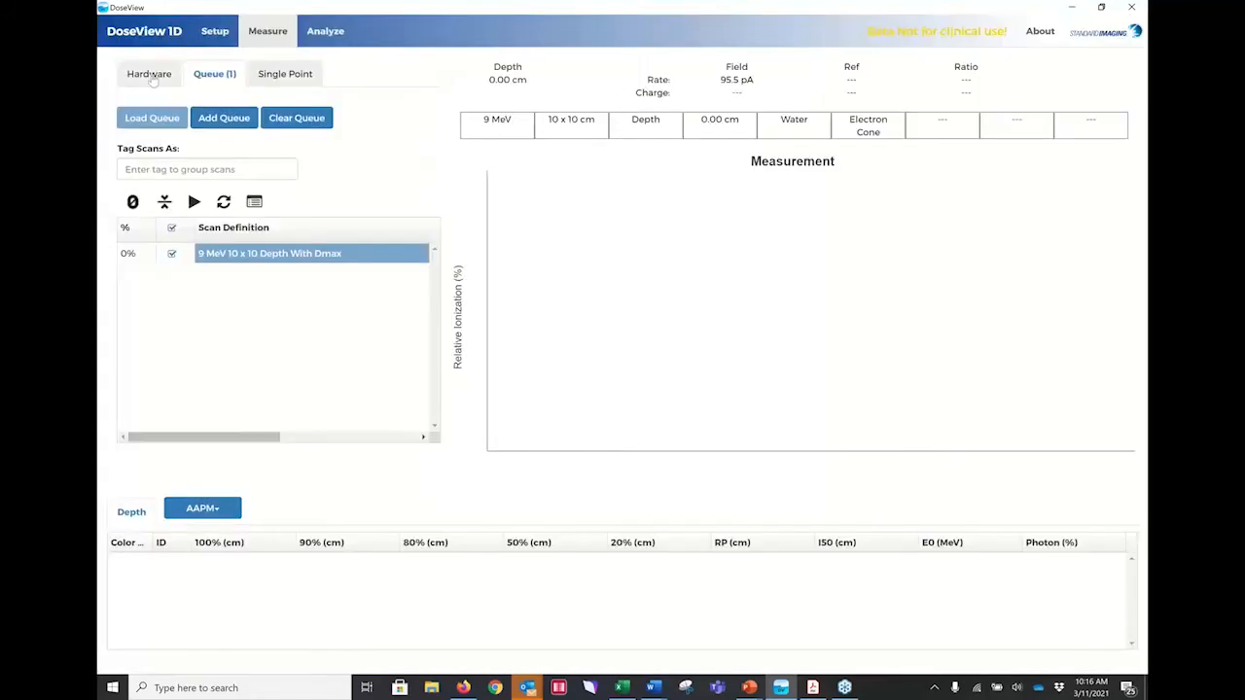
# Check the hardware's dose rate settings, including MU/minute, settling time and sample time.
pyautogui.click(153, 80)
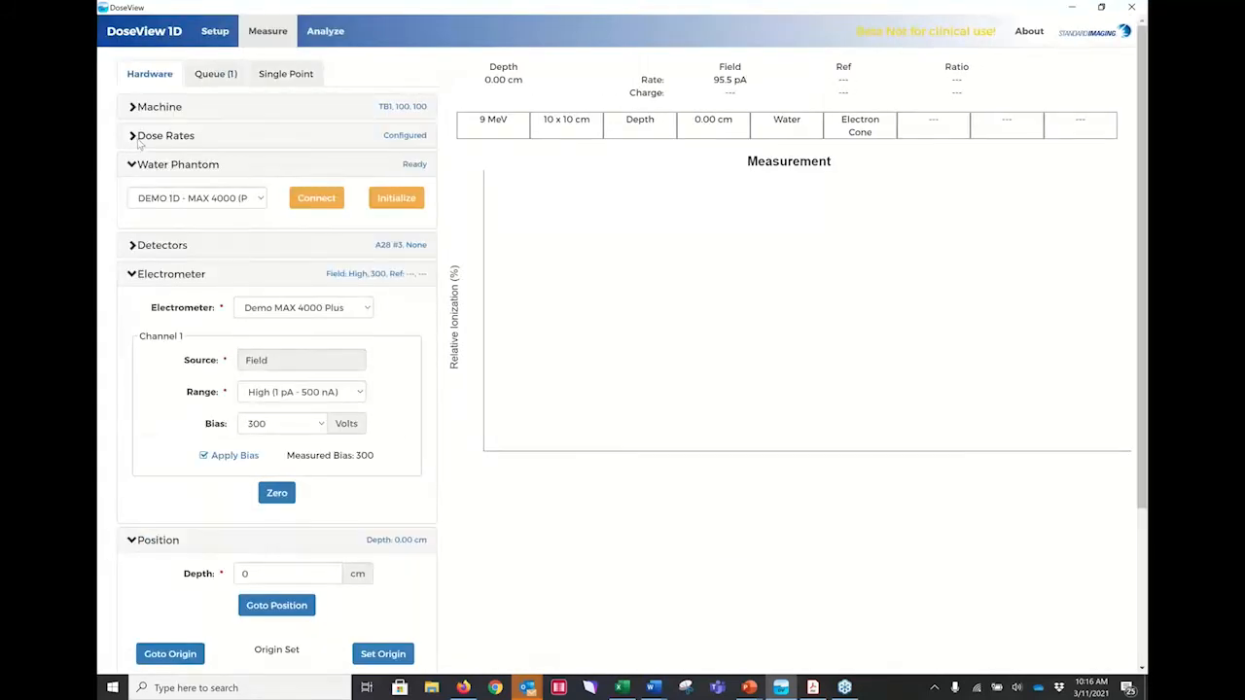
pyautogui.click(156, 136)
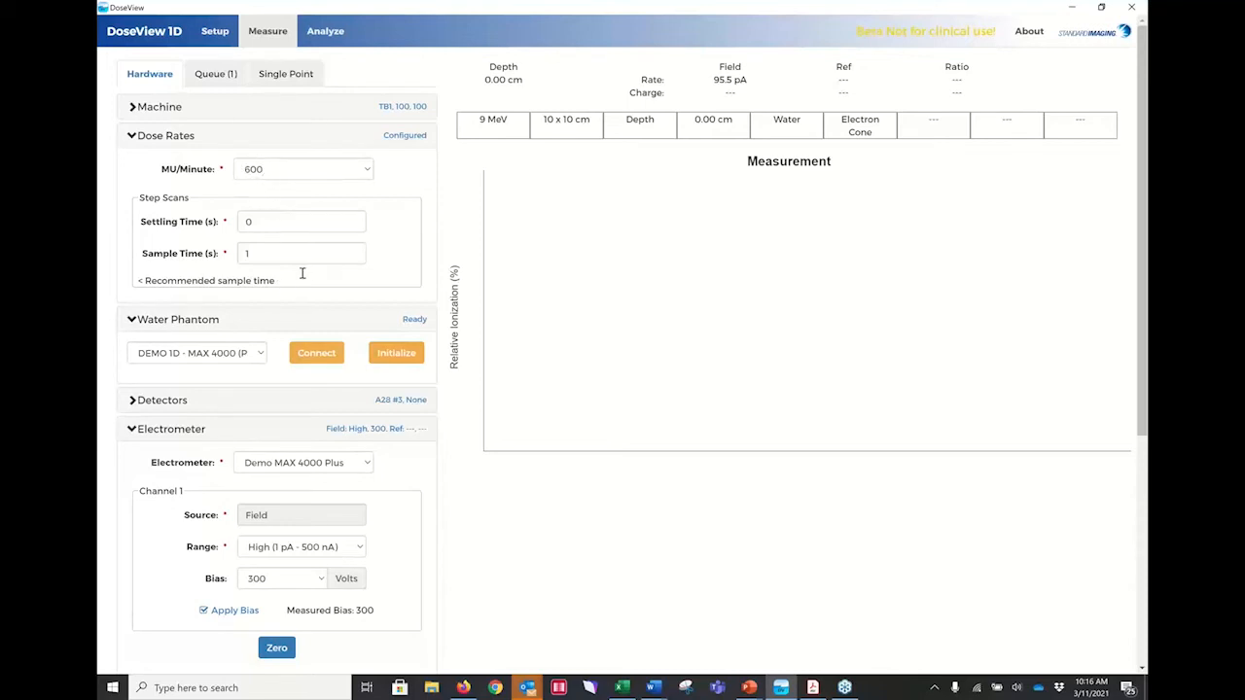
pyautogui.click(133, 136)
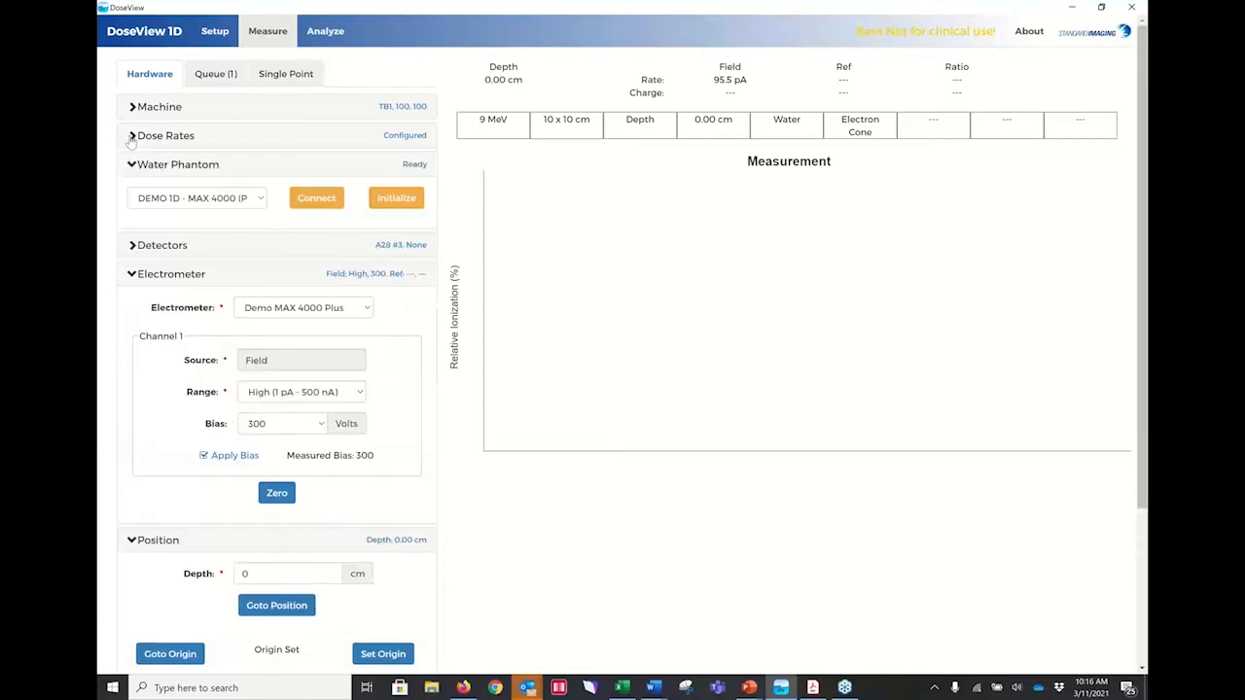
# Move the detector to a depth of 1.3 cm, normalize there, and review the loaded queue's scan details.
pyautogui.click(215, 74)
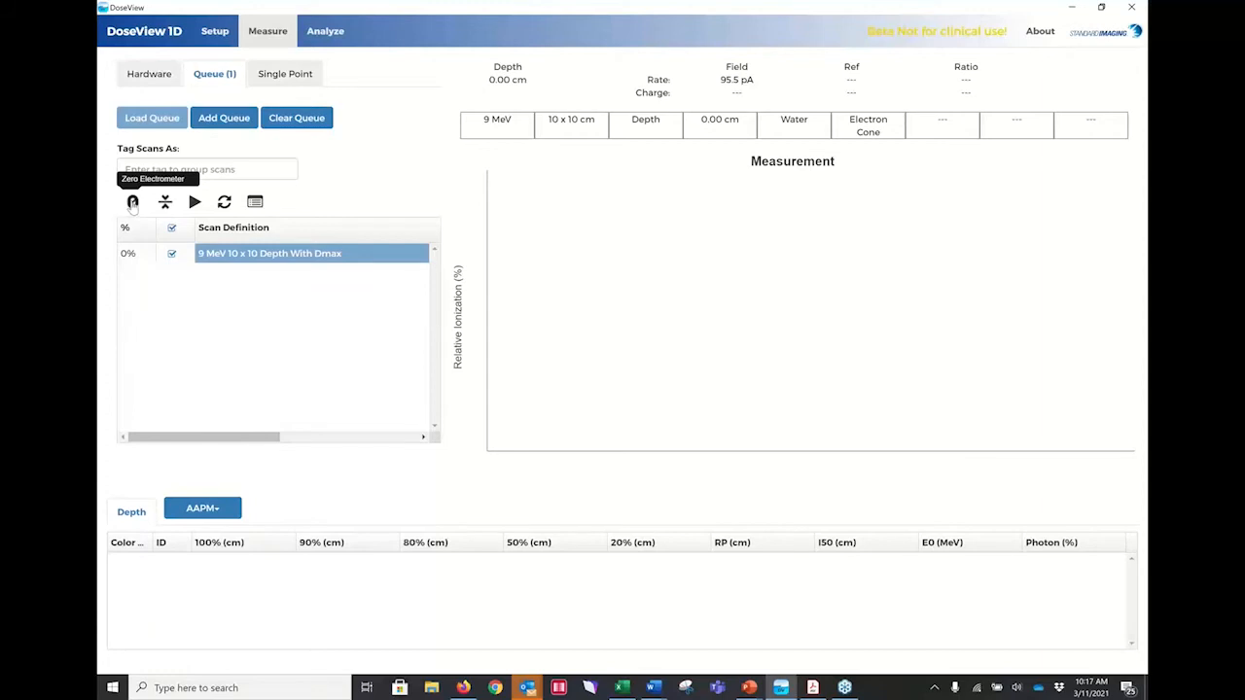
pyautogui.click(167, 206)
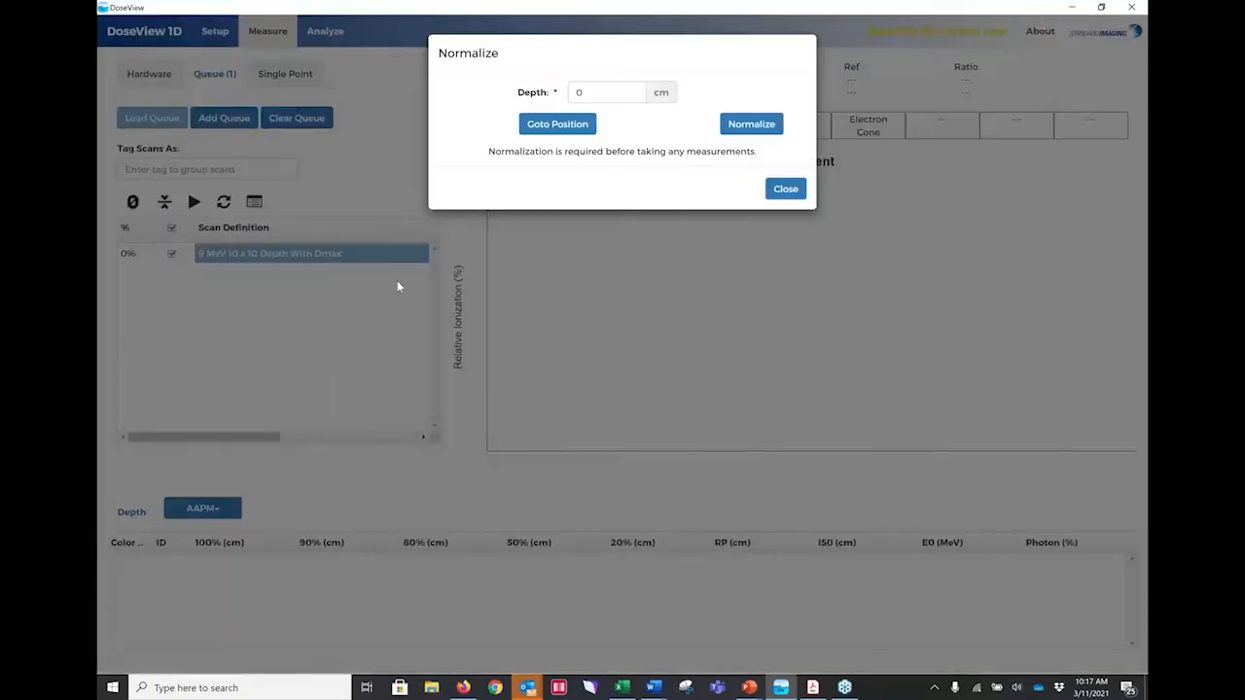
pyautogui.click(584, 93)
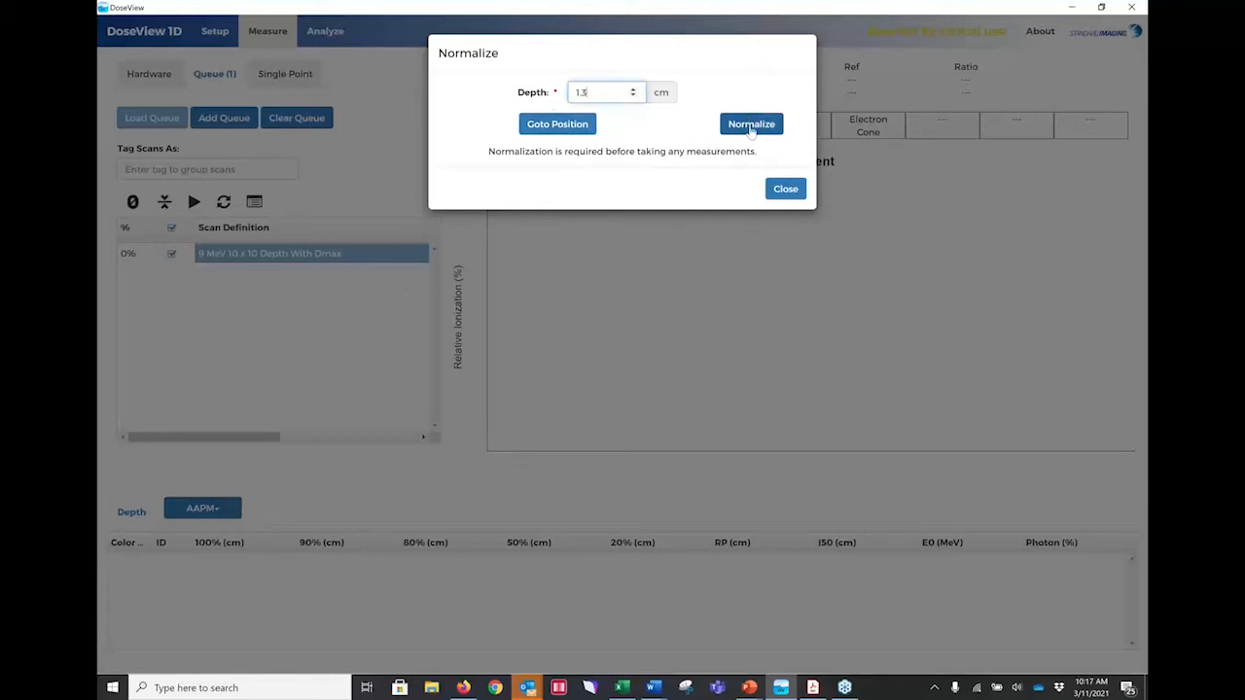
pyautogui.click(564, 123)
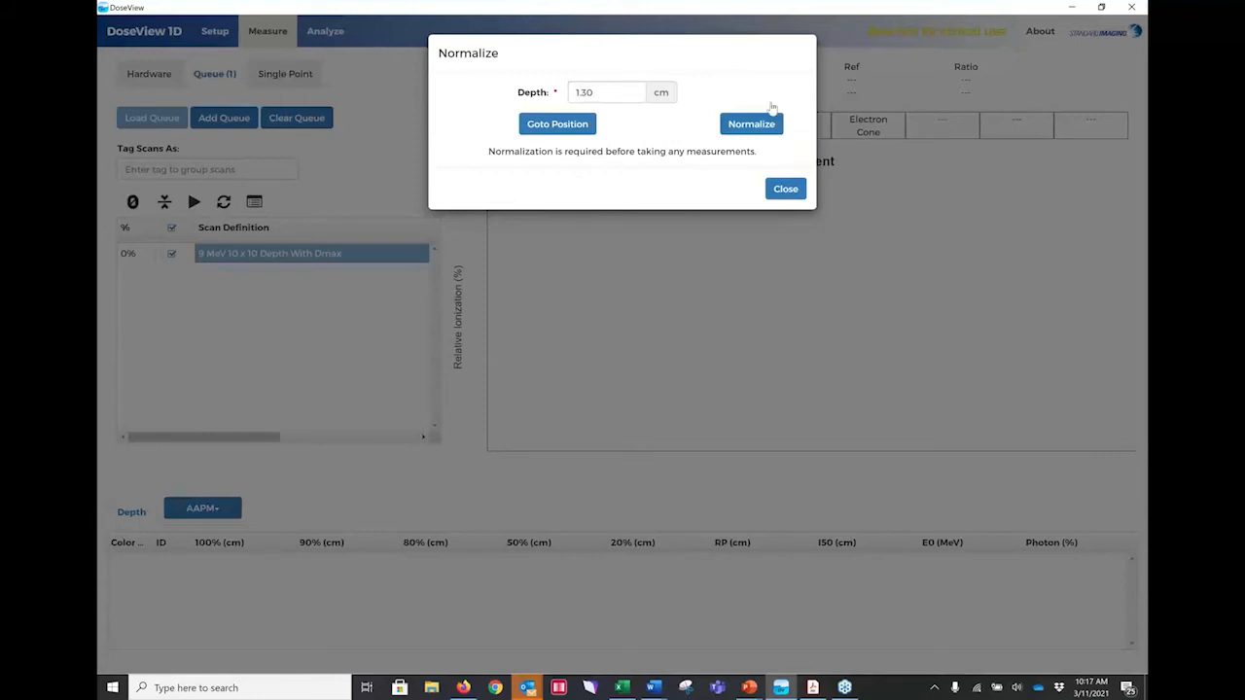
pyautogui.click(755, 124)
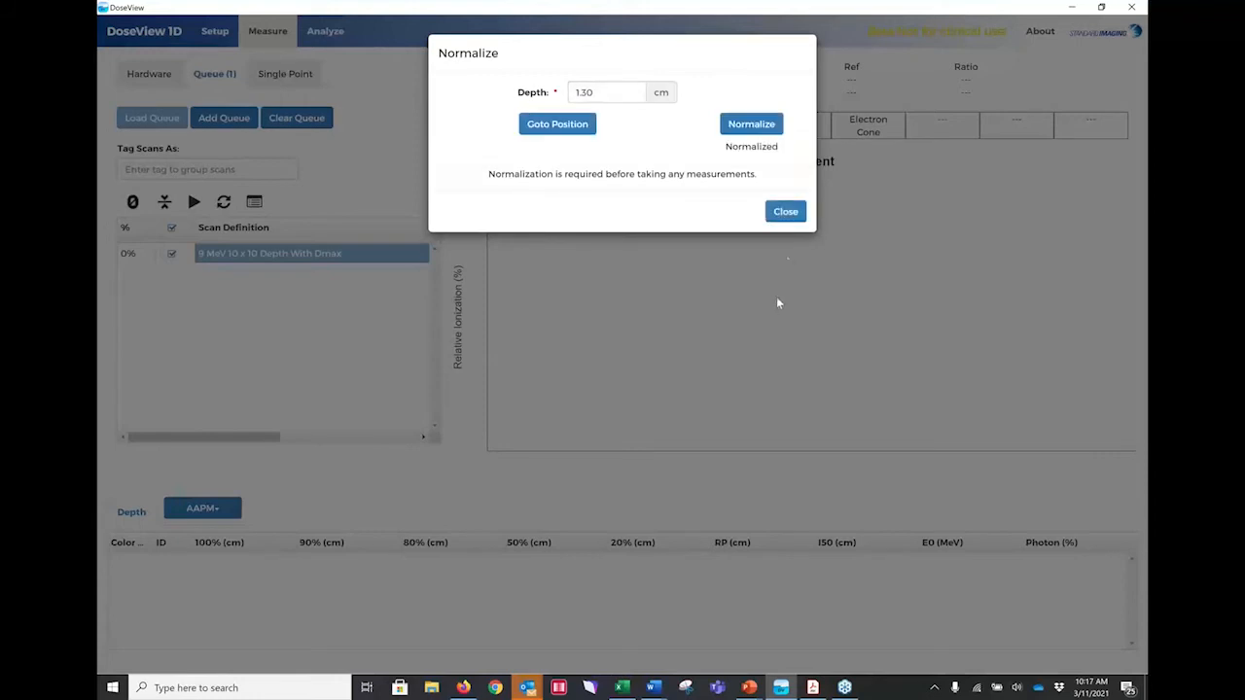
pyautogui.click(786, 211)
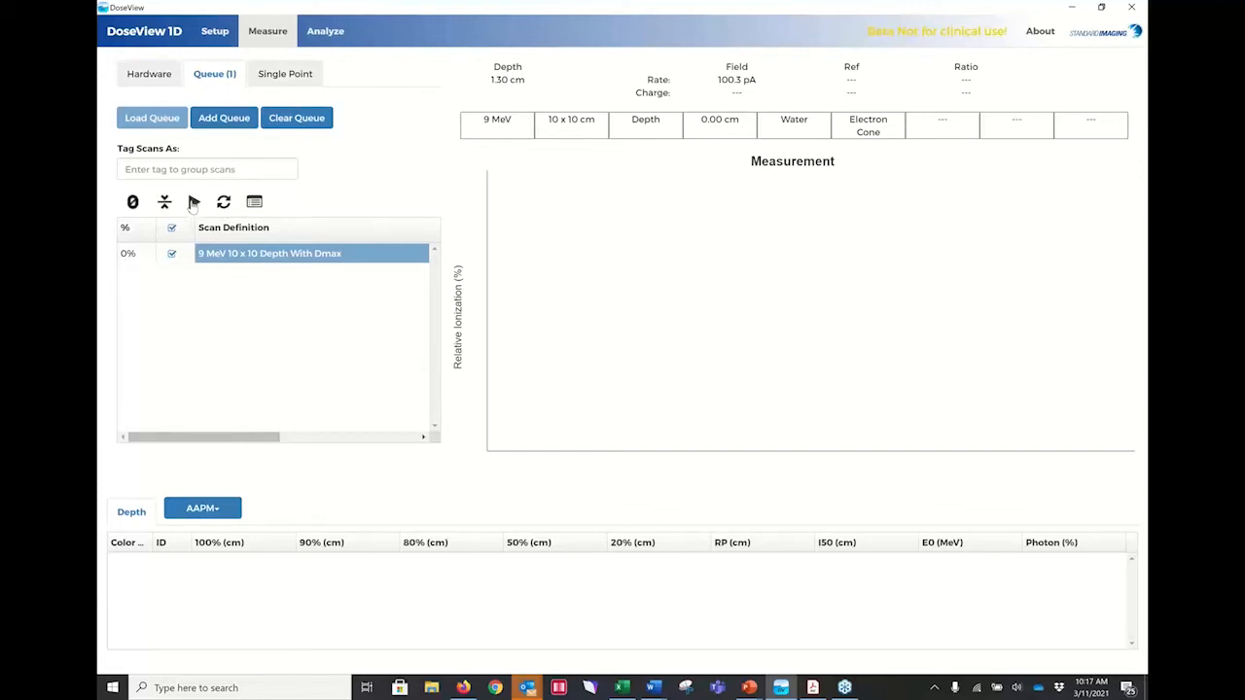
pyautogui.click(254, 201)
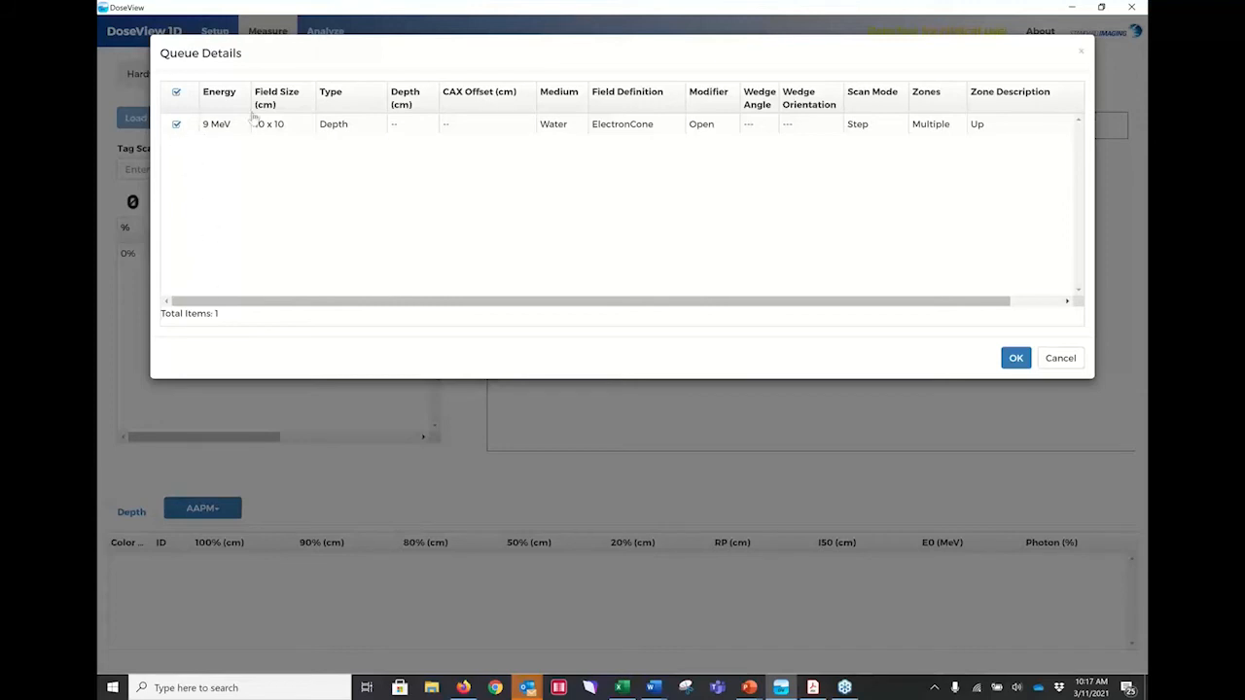
pyautogui.click(1016, 359)
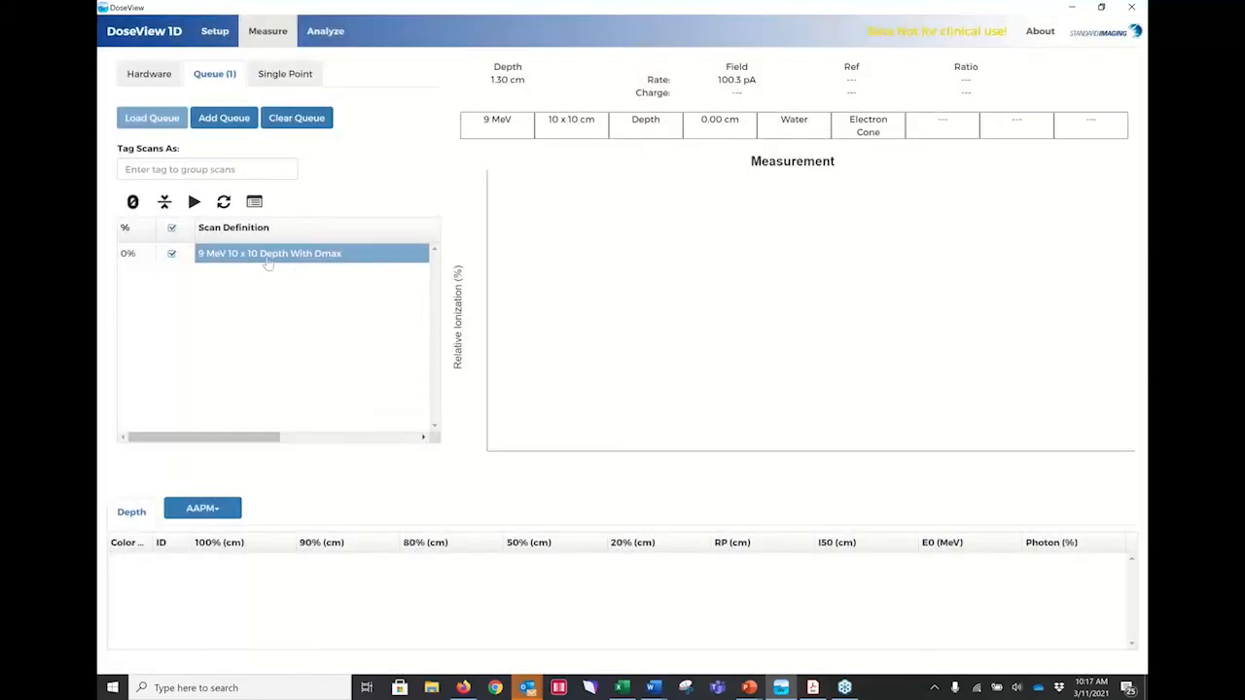
# Start measuring the 9 MeV 10 x 10 Depth With Dmax scan in the queue.
pyautogui.click(195, 202)
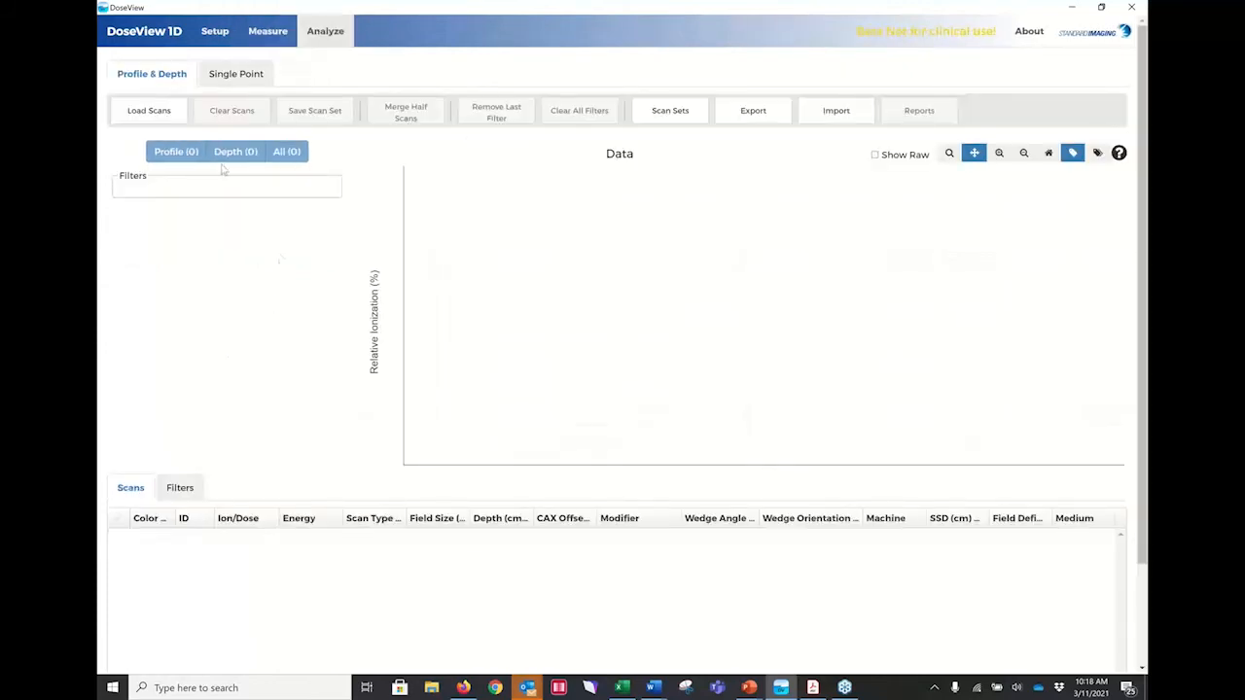
# Load the stored 9 MeV depth scan with ID 247 for analysis, and clear it from the plot.
pyautogui.click(153, 111)
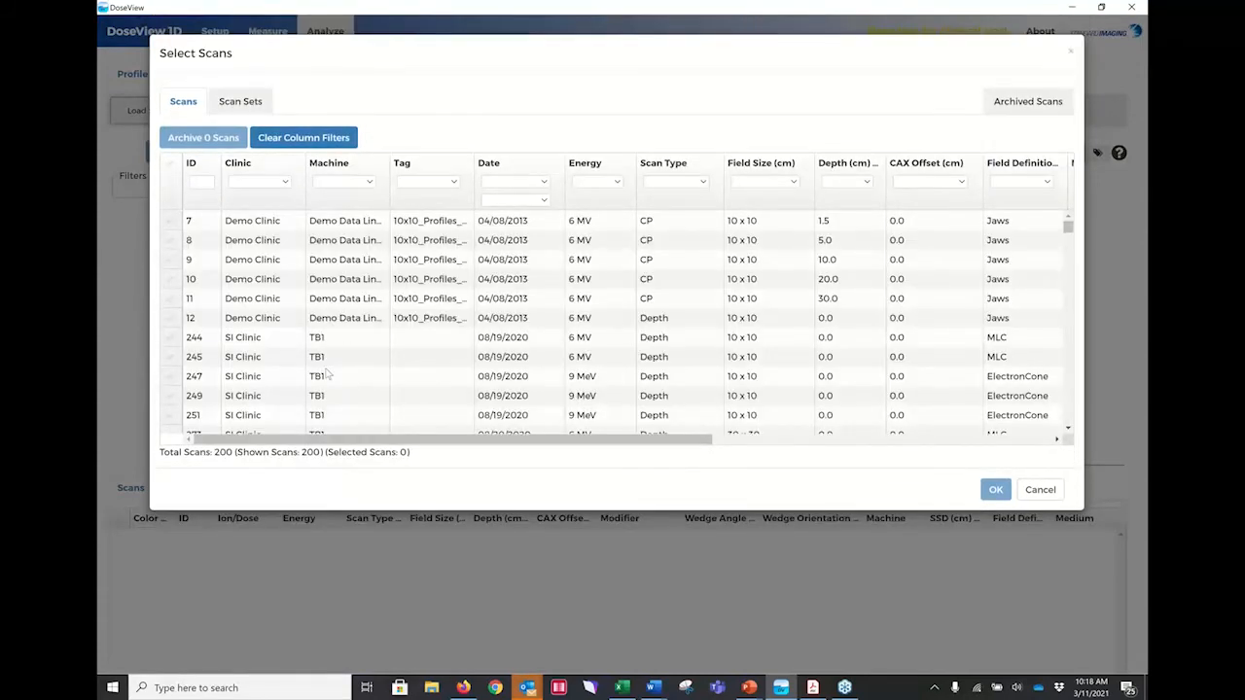
pyautogui.click(179, 381)
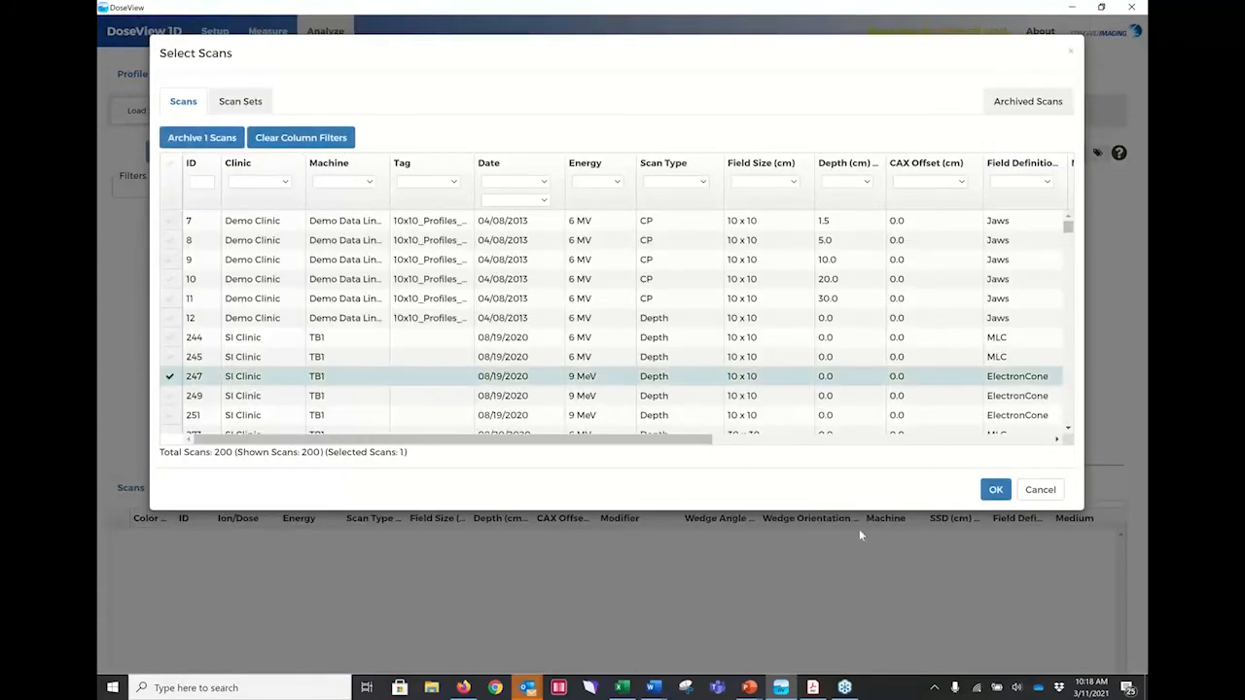
pyautogui.click(994, 490)
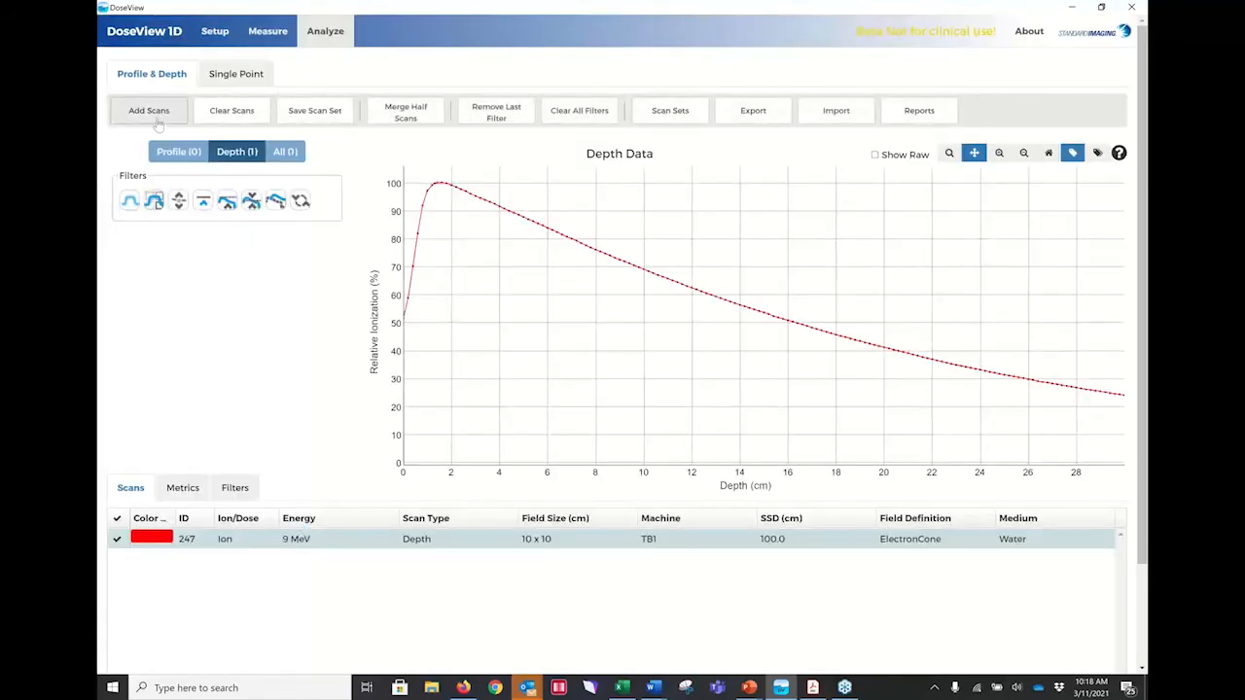
pyautogui.click(236, 111)
# Load the stored 9 MeV 10 x 10 depth scan with ID 392 for analysis.
pyautogui.click(154, 115)
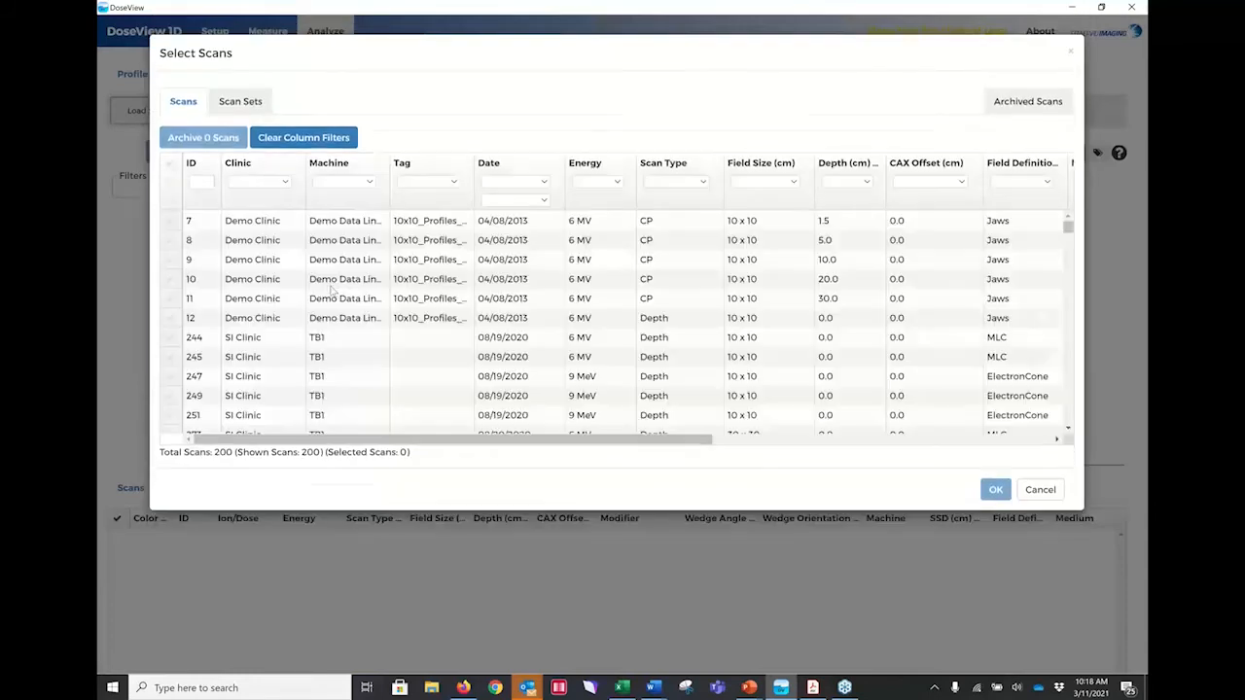
pyautogui.scroll(-15, 466, 288)
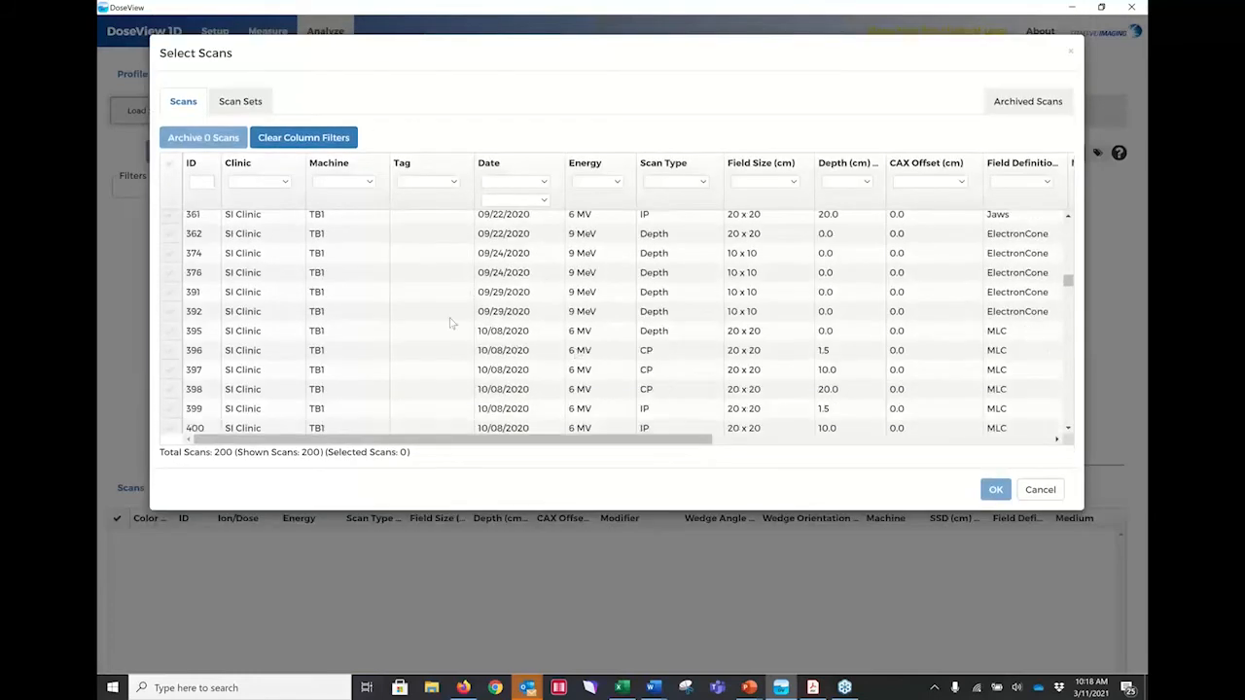
pyautogui.click(171, 312)
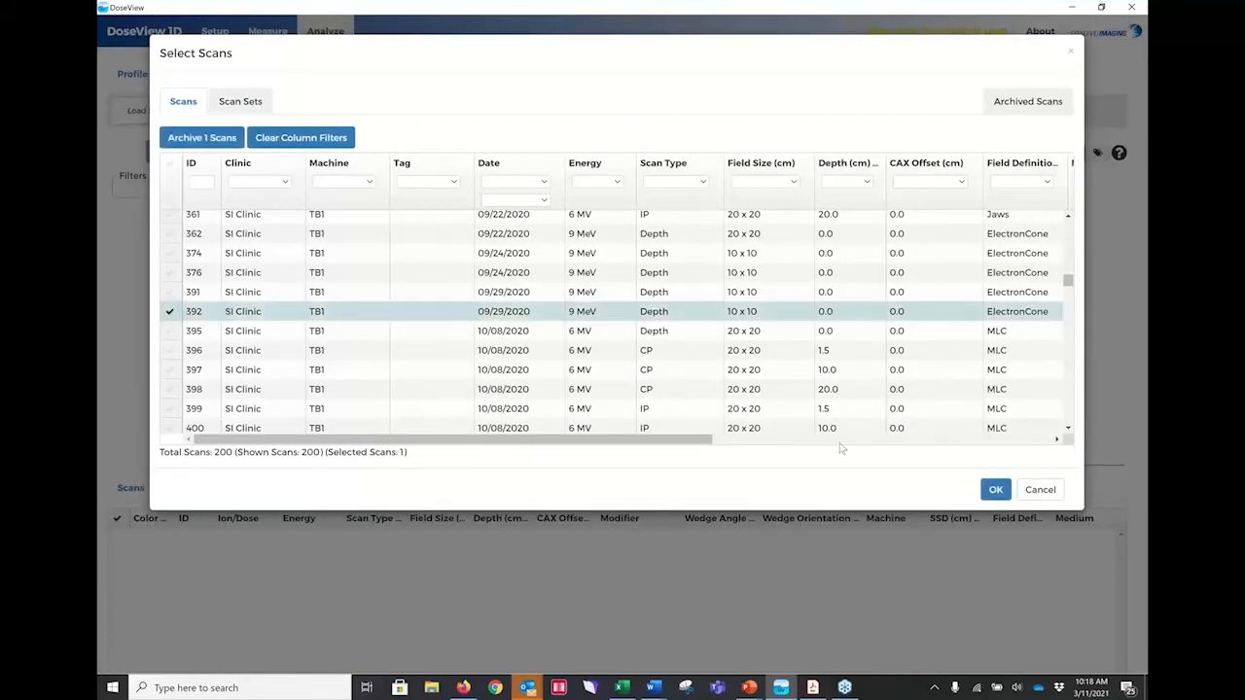
pyautogui.click(995, 490)
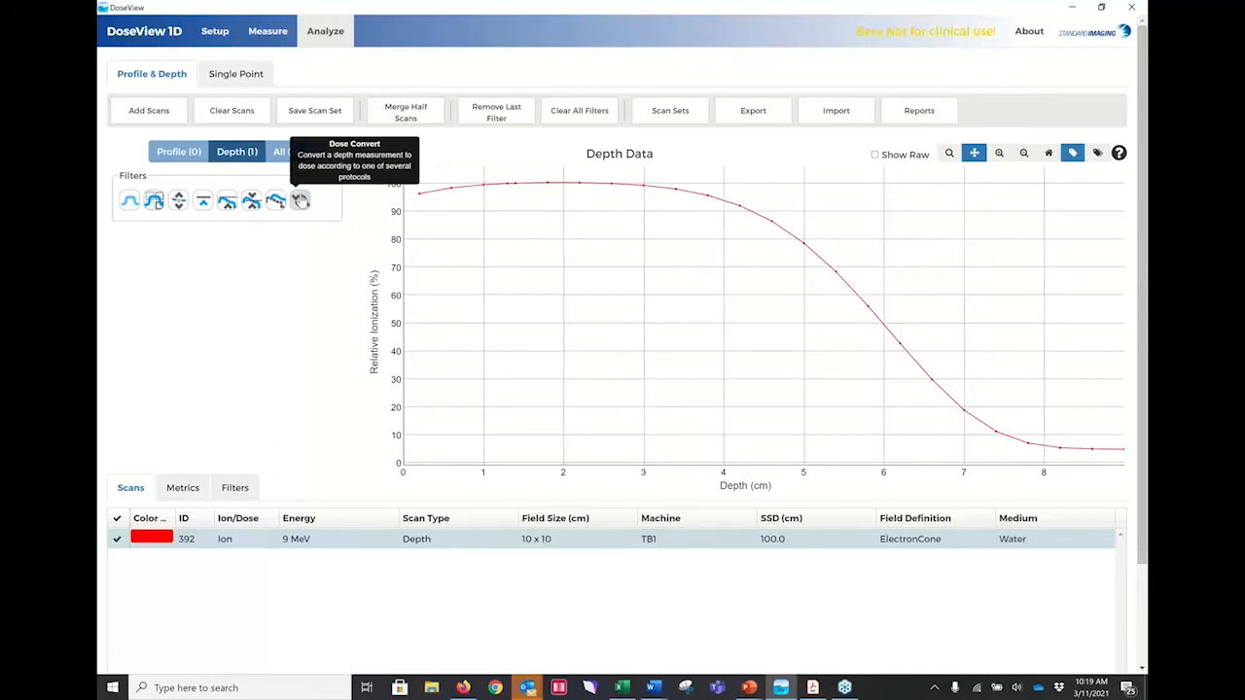
# Try to convert scan 392 to dose with the TRS398 Electron protocol and a practical range of 0 mm.
pyautogui.click(302, 201)
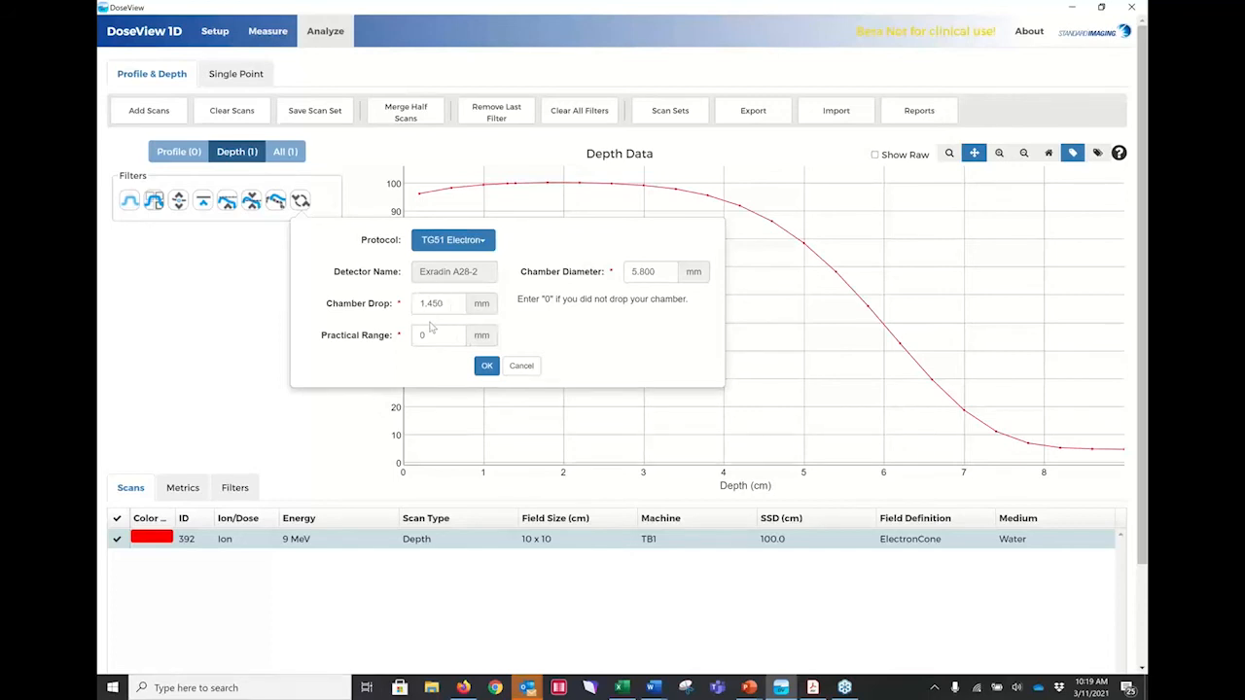
pyautogui.click(453, 243)
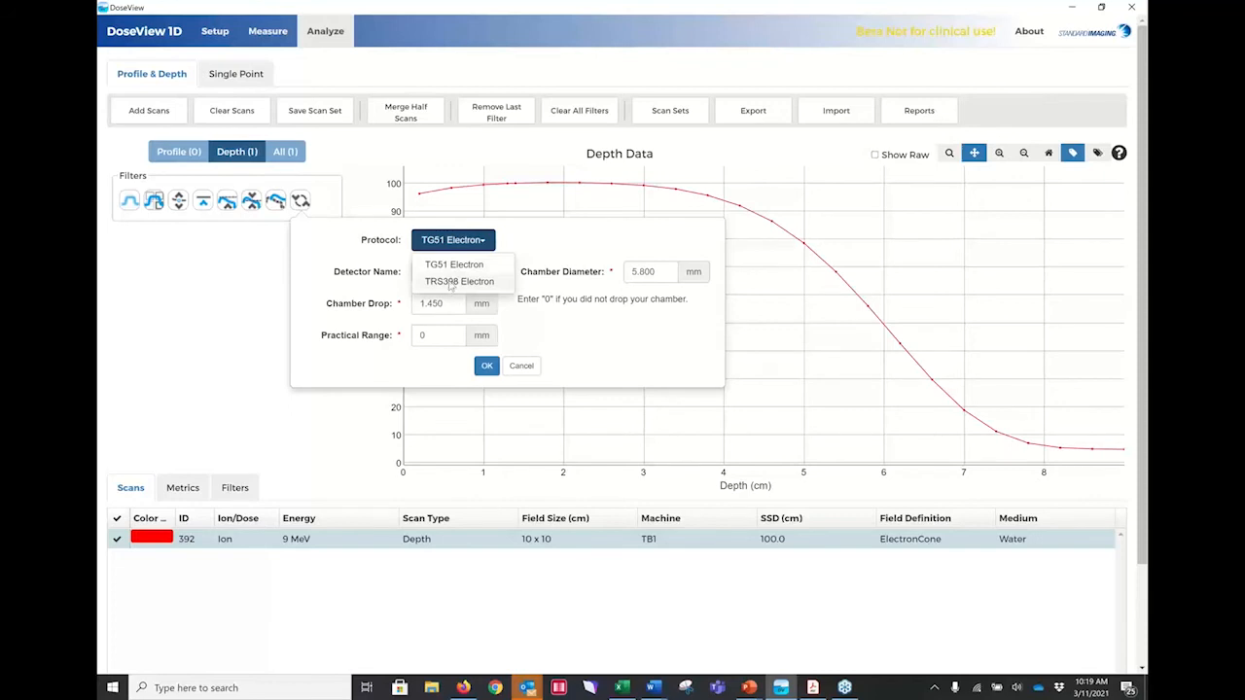
pyautogui.click(452, 281)
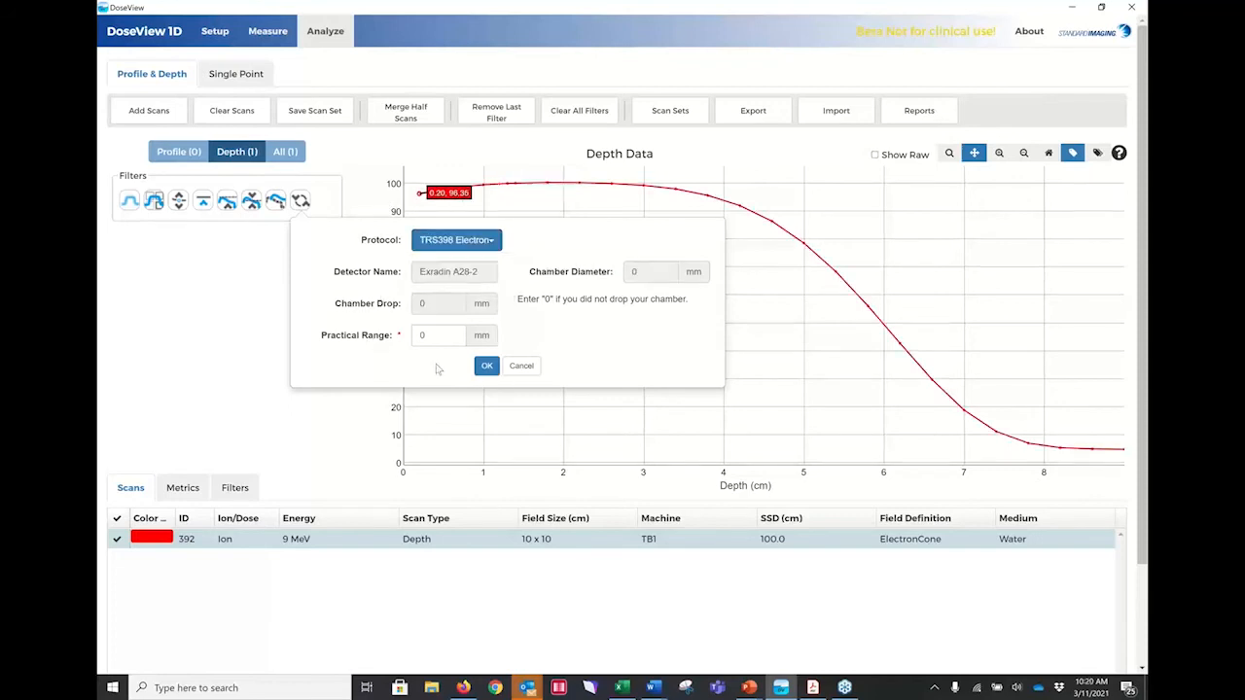
pyautogui.click(487, 366)
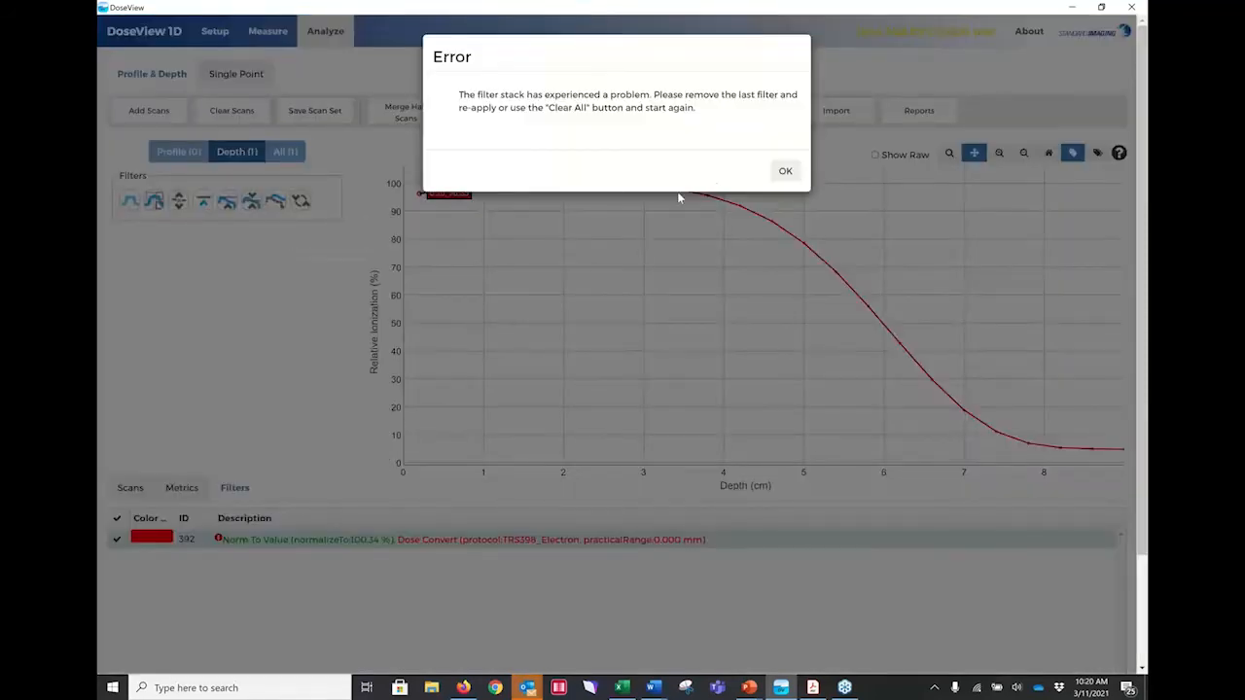
pyautogui.click(784, 171)
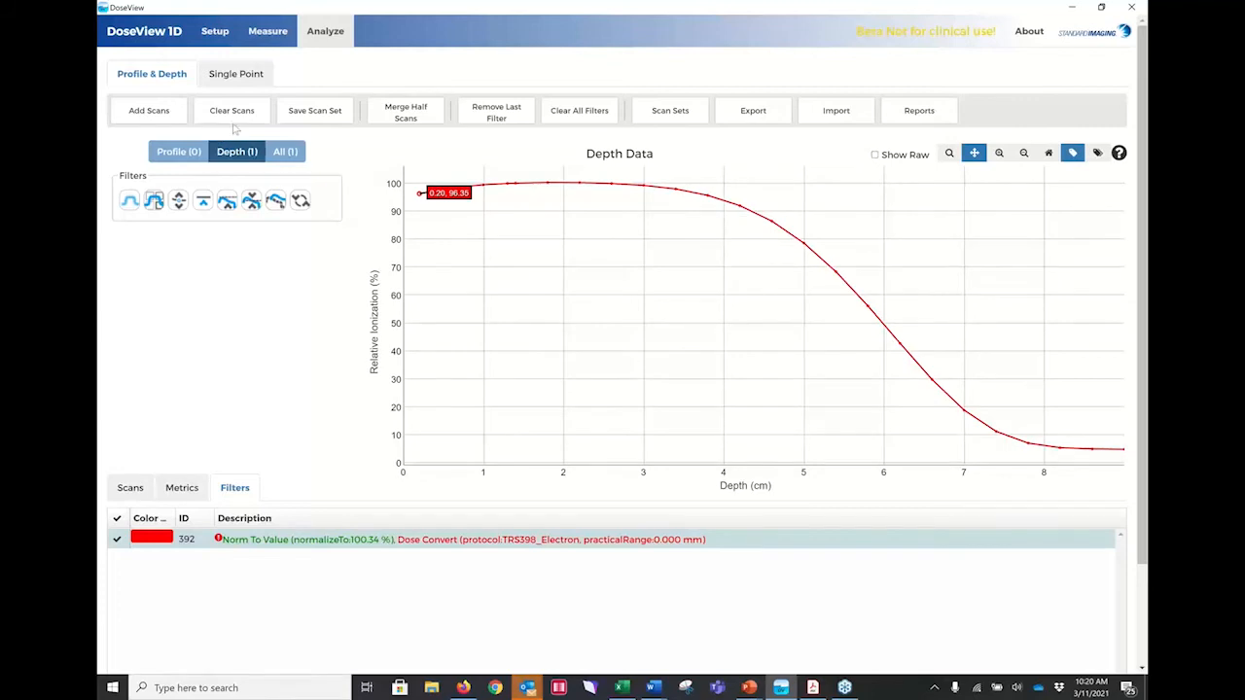
pyautogui.click(301, 200)
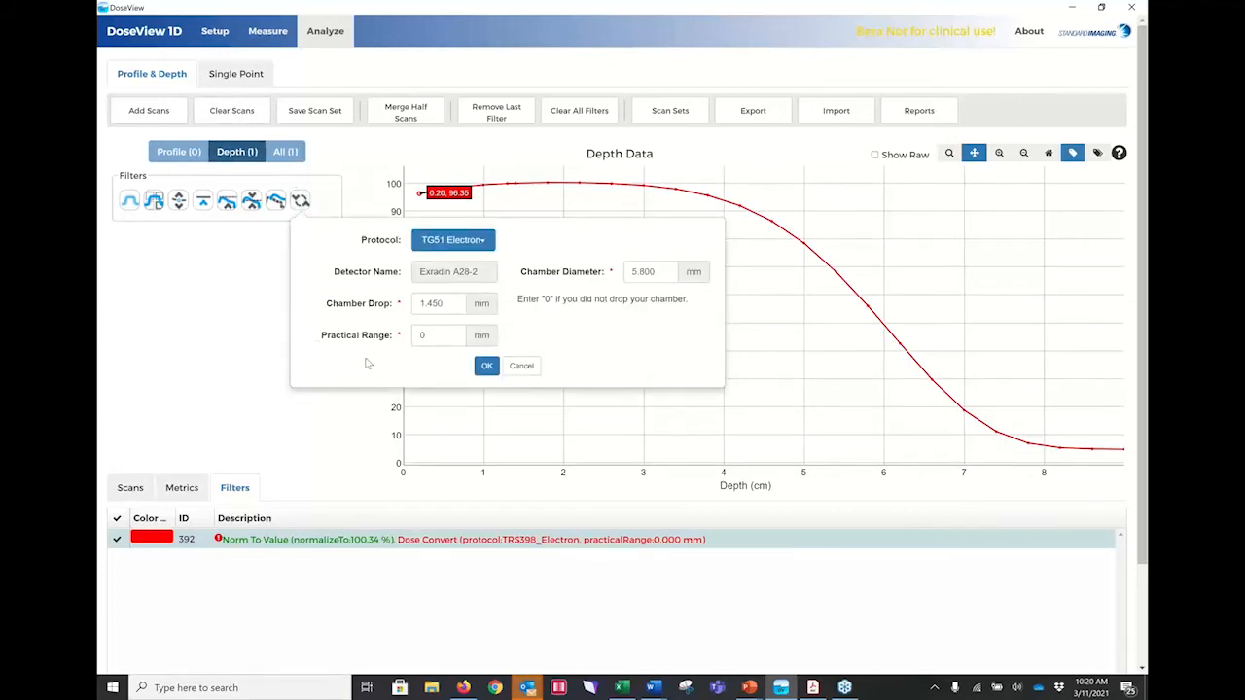
pyautogui.click(422, 335)
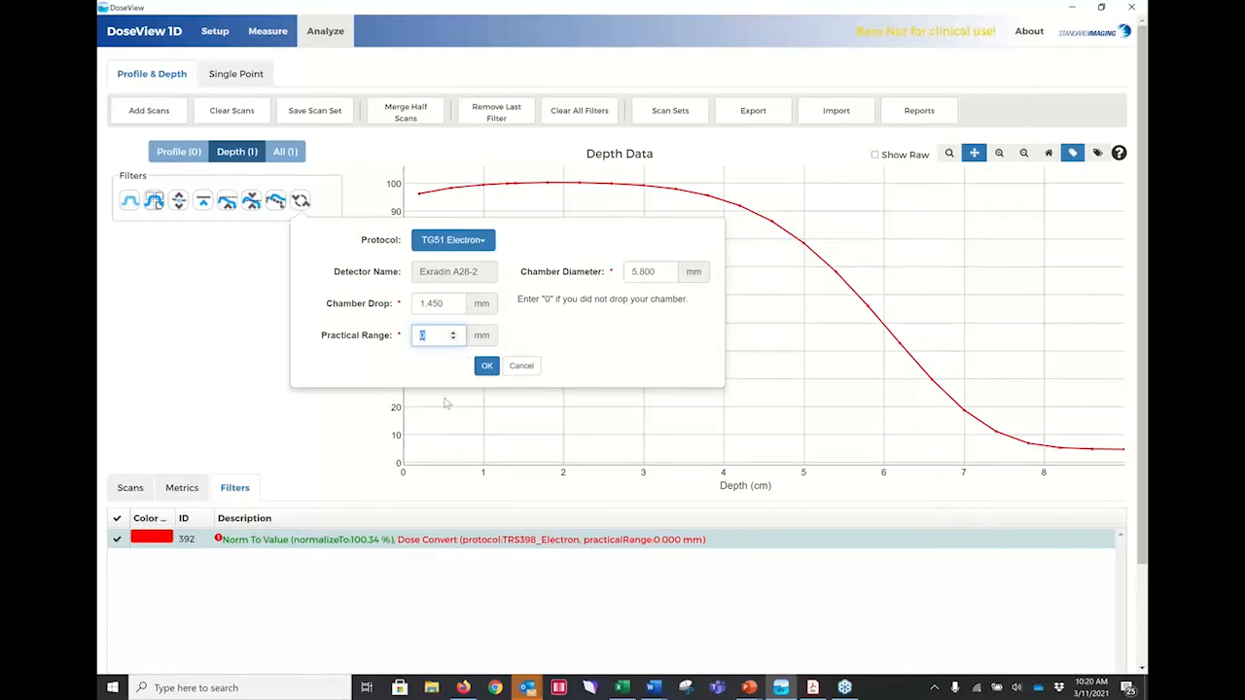
pyautogui.click(523, 367)
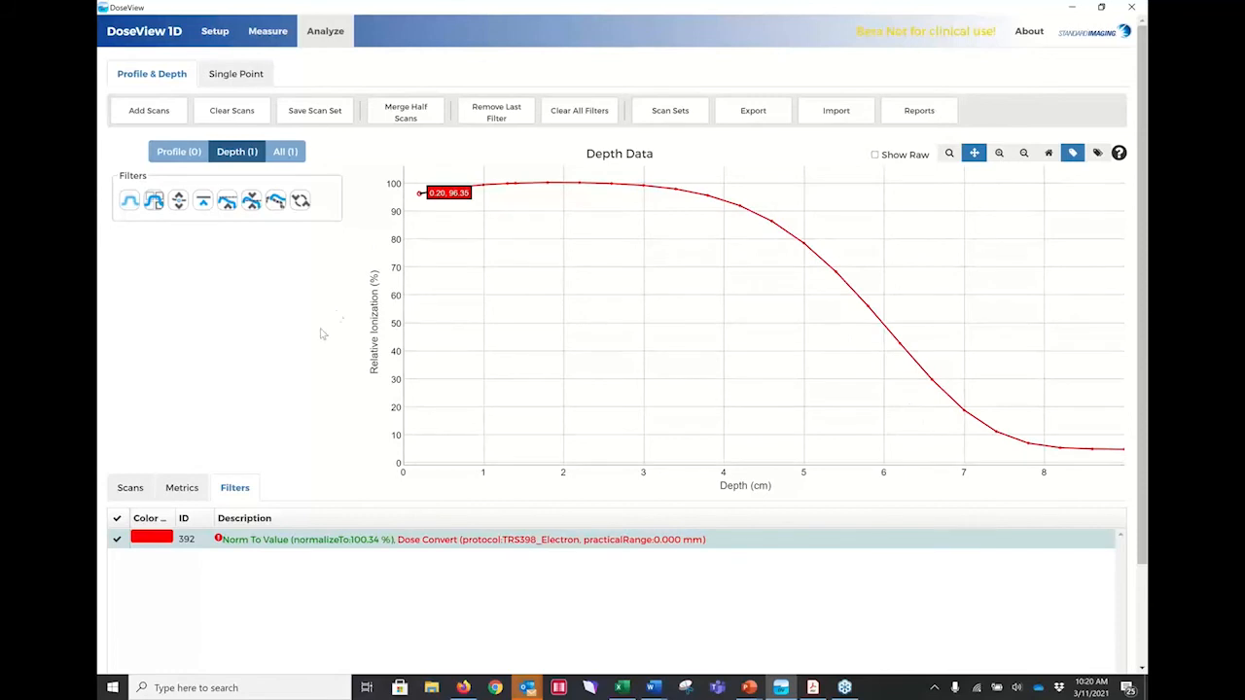
# Check the queue measurement, and replace the scan loaded for analysis with the newly measured 9 MeV depth scan, ID 786.
pyautogui.click(269, 33)
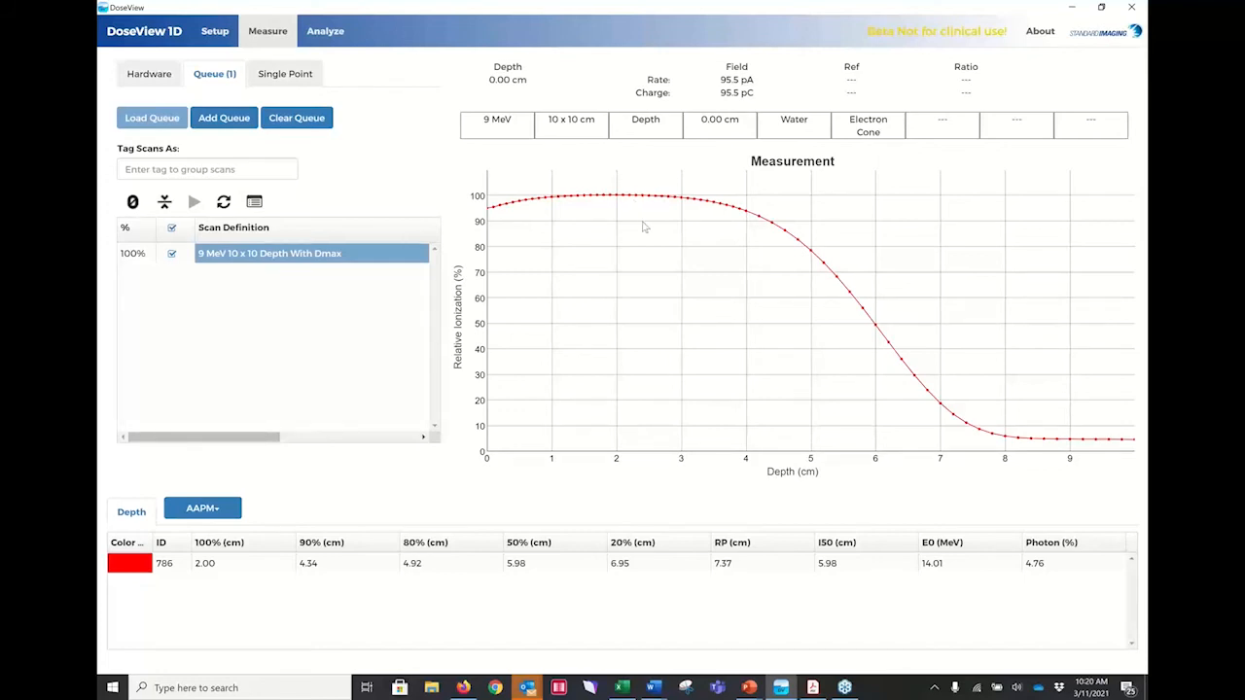
pyautogui.click(325, 32)
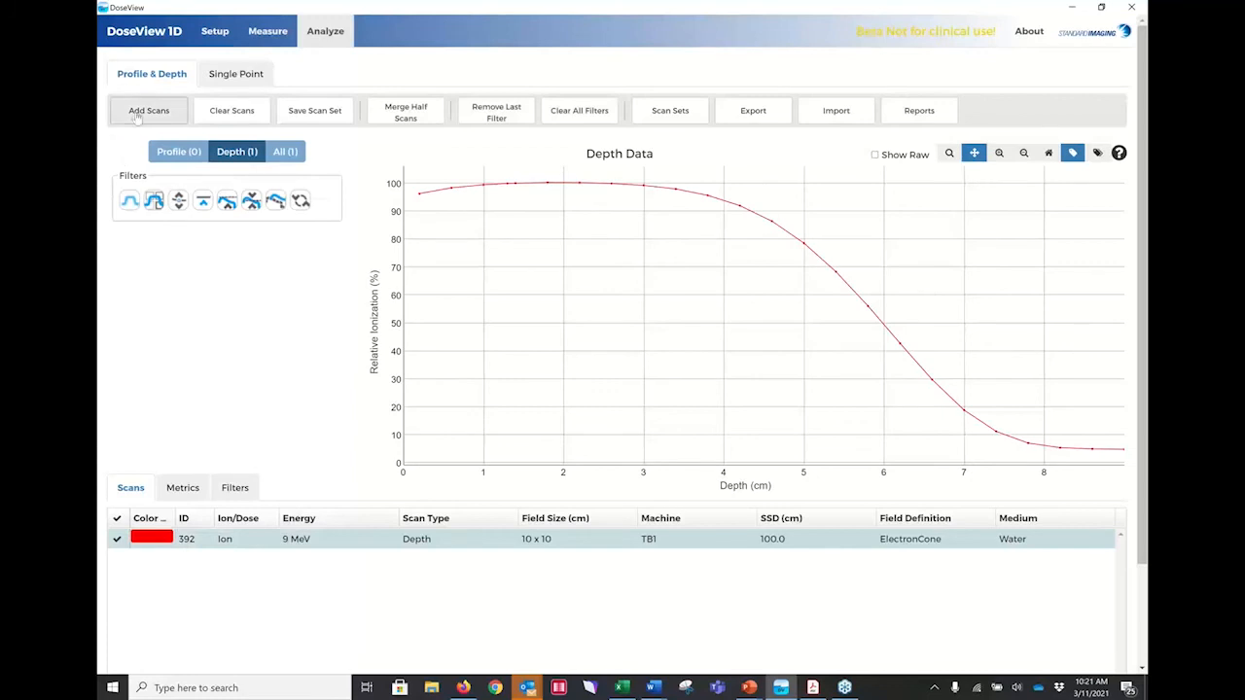
pyautogui.click(231, 110)
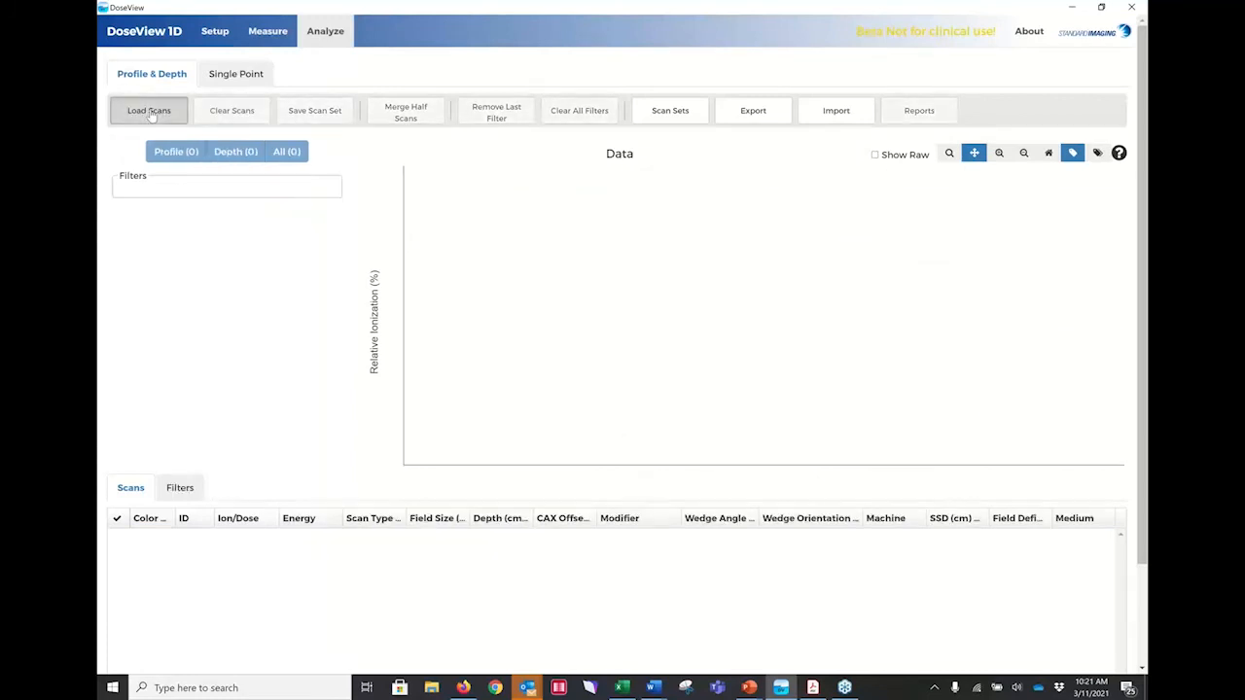
pyautogui.click(152, 115)
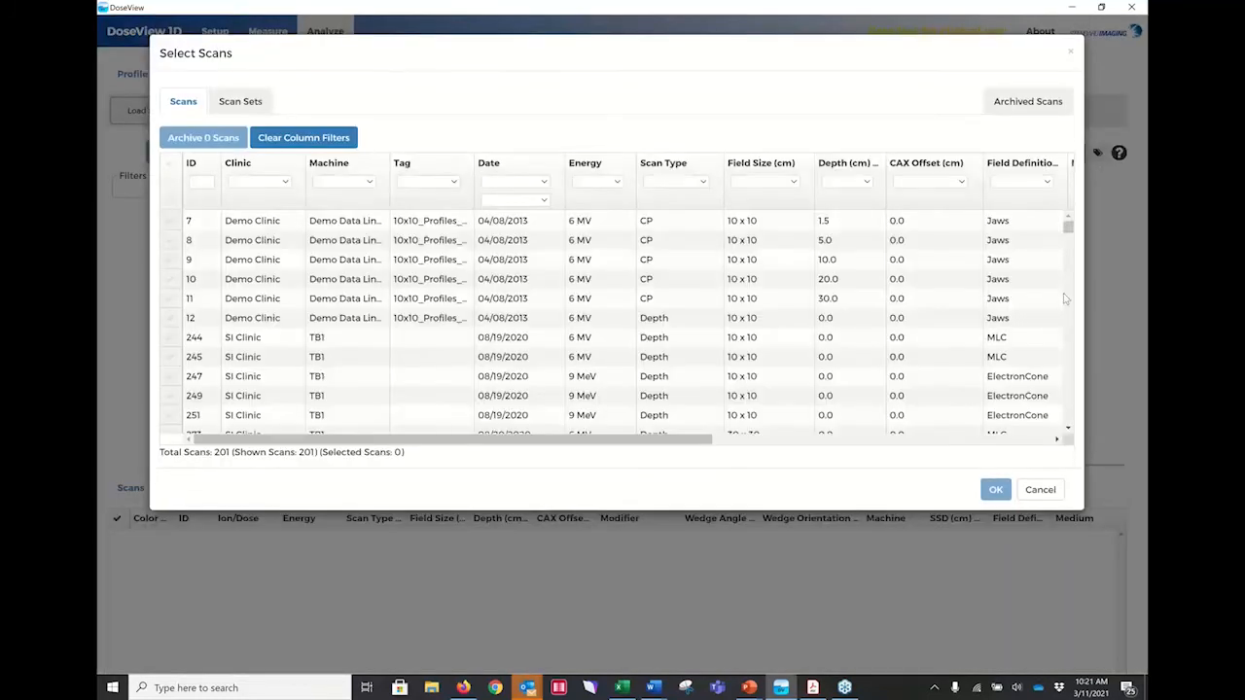
pyautogui.moveTo(1067, 228); pyautogui.dragTo(1076, 461)
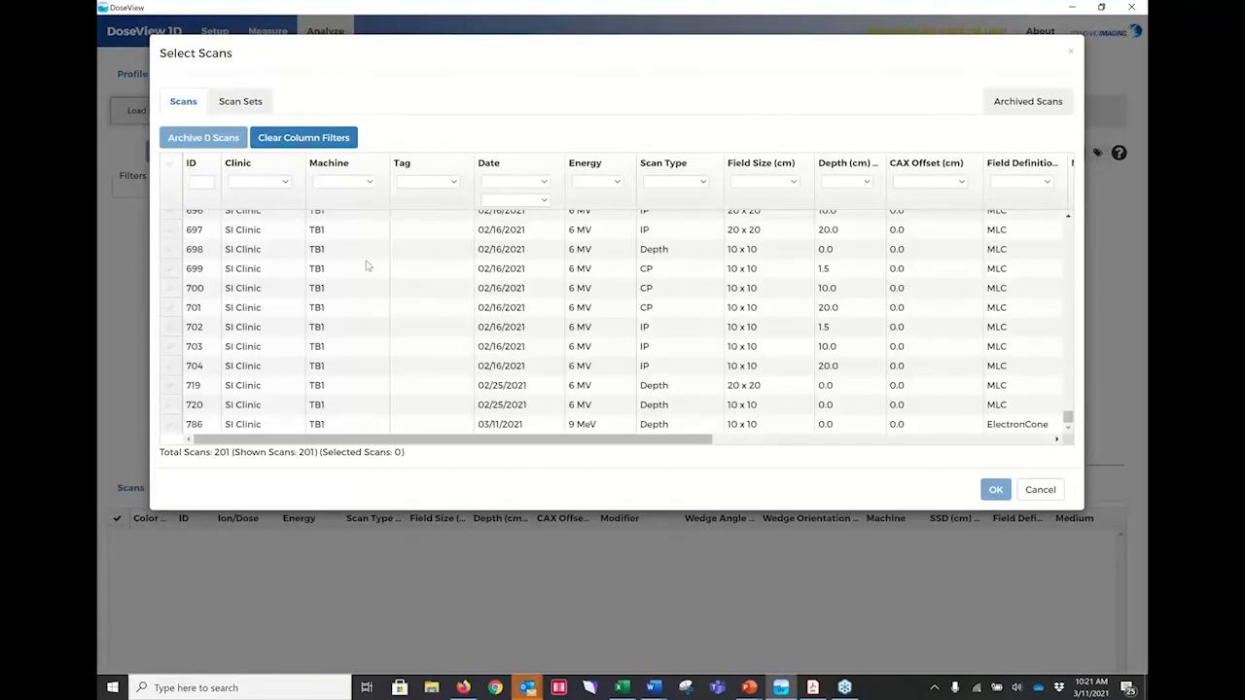
pyautogui.click(171, 425)
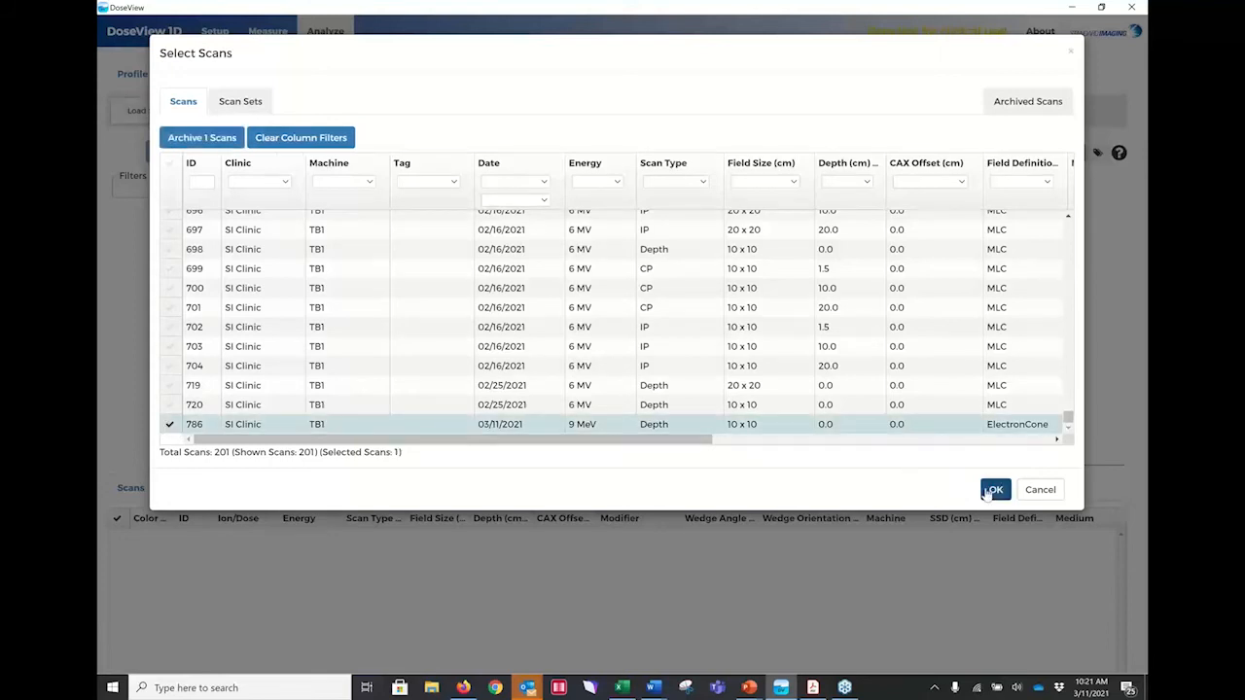
pyautogui.click(995, 489)
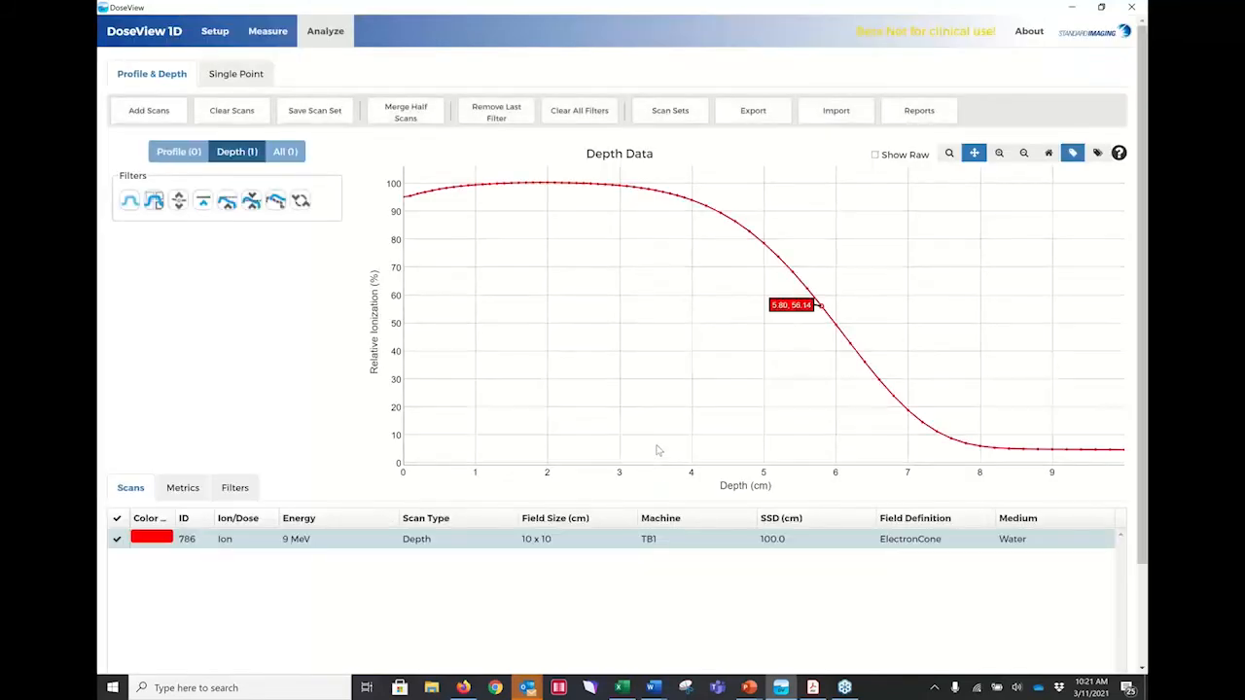
# Convert the new 9 MeV depth scan from ionization to dose with the TG51 Electron protocol.
pyautogui.click(304, 200)
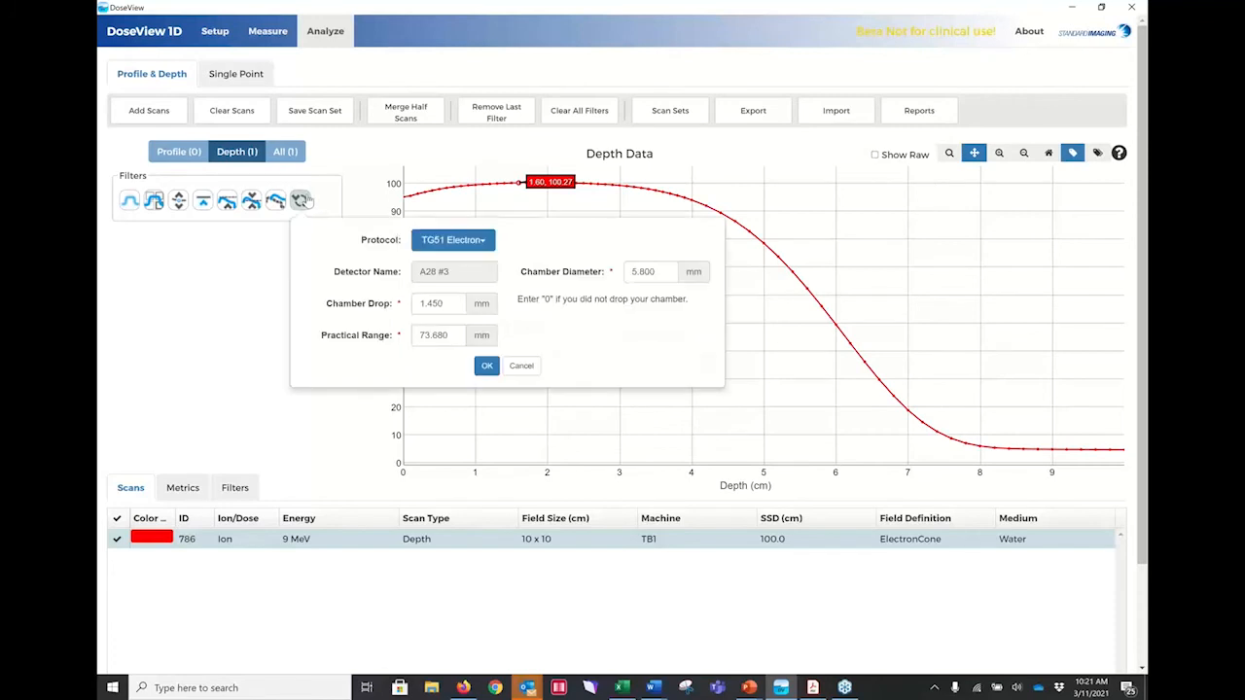
pyautogui.click(488, 367)
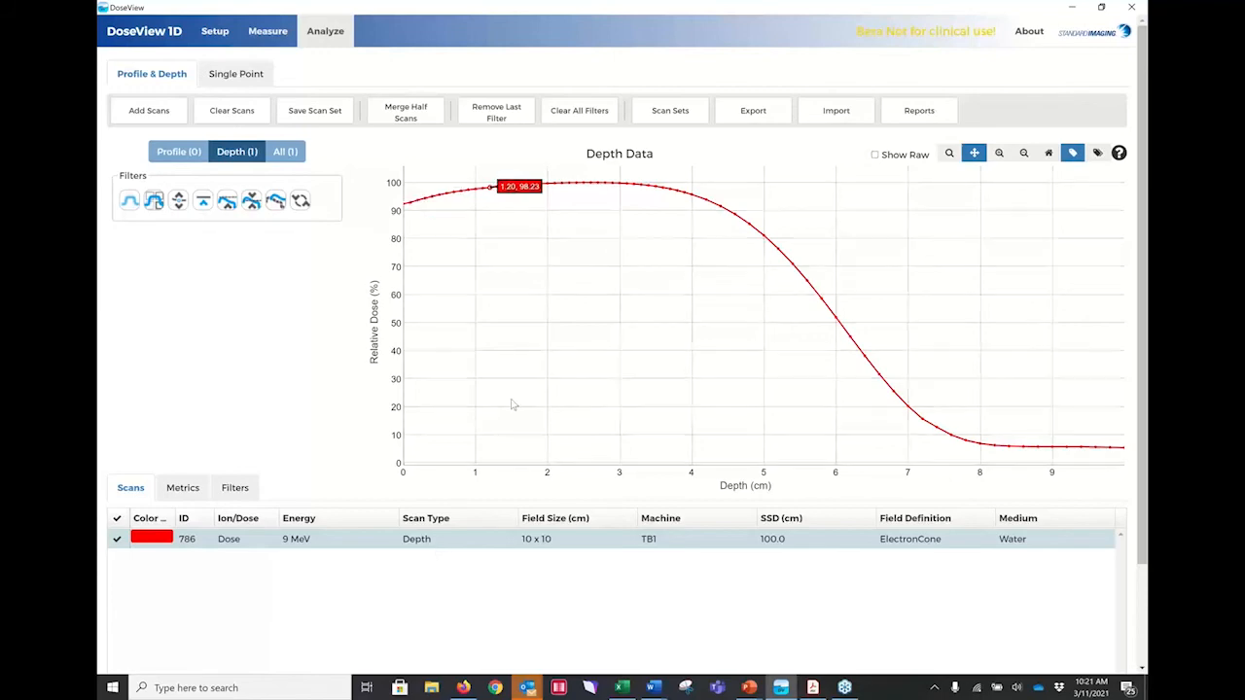
# Examine the available export types for the loaded scan without exporting it.
pyautogui.click(751, 112)
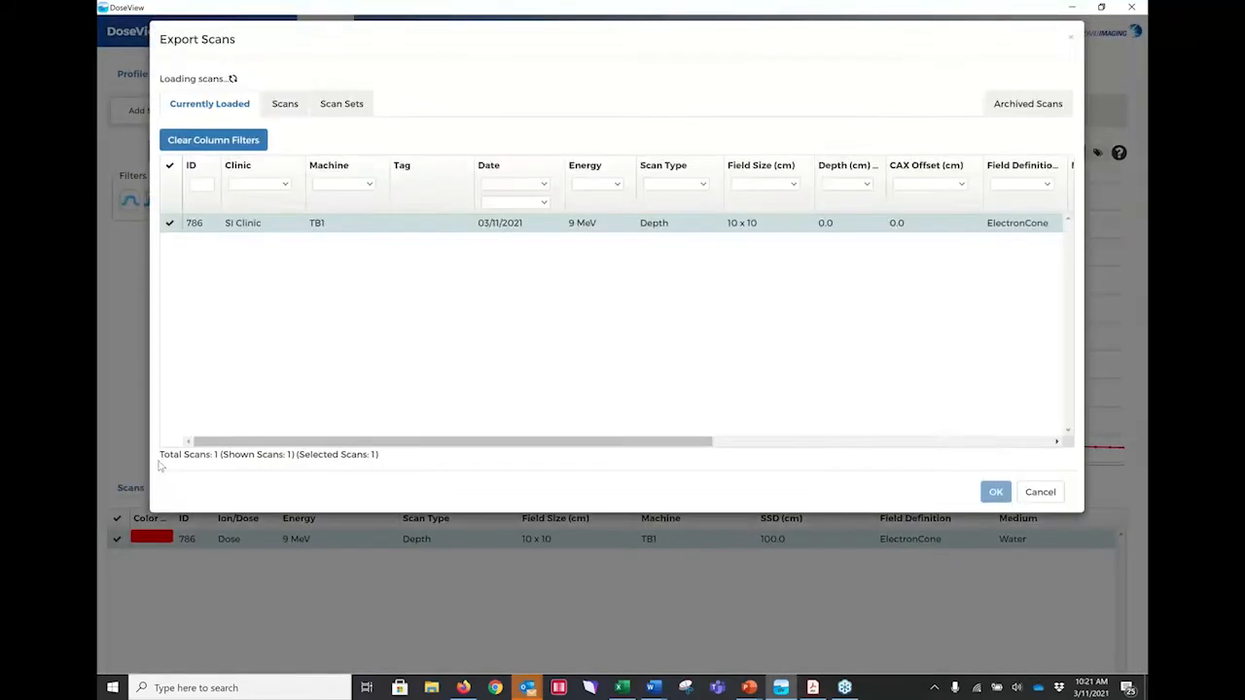
pyautogui.click(277, 96)
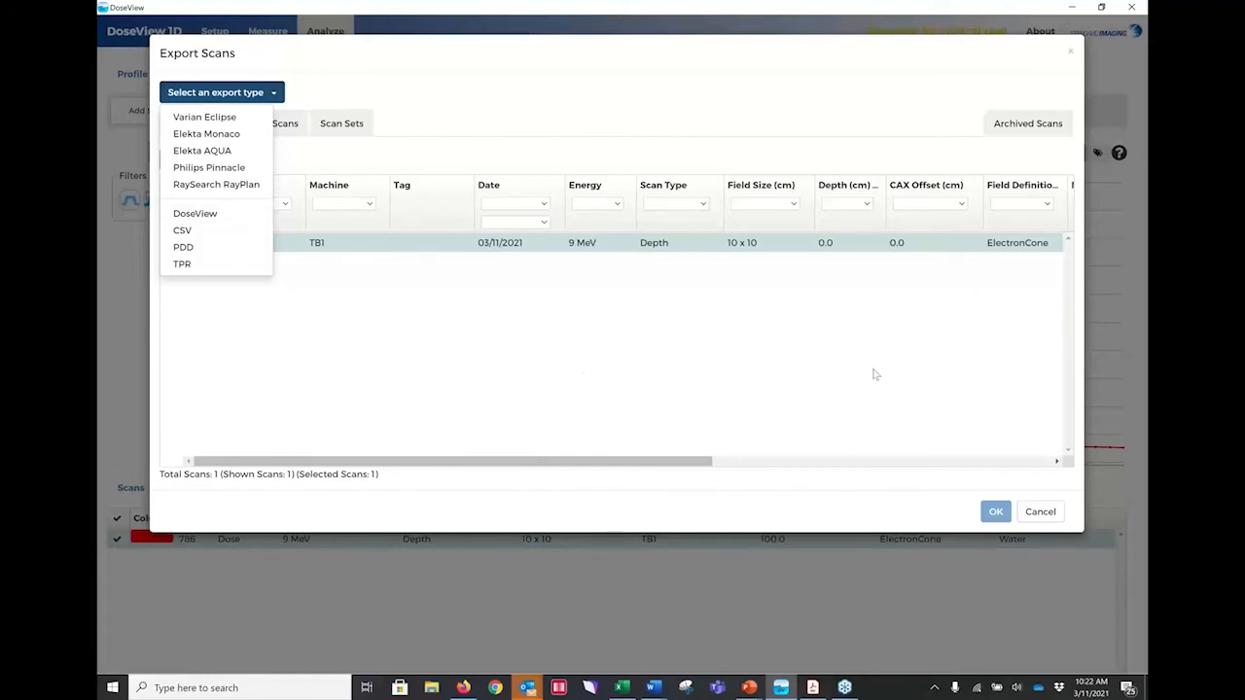
pyautogui.click(1046, 513)
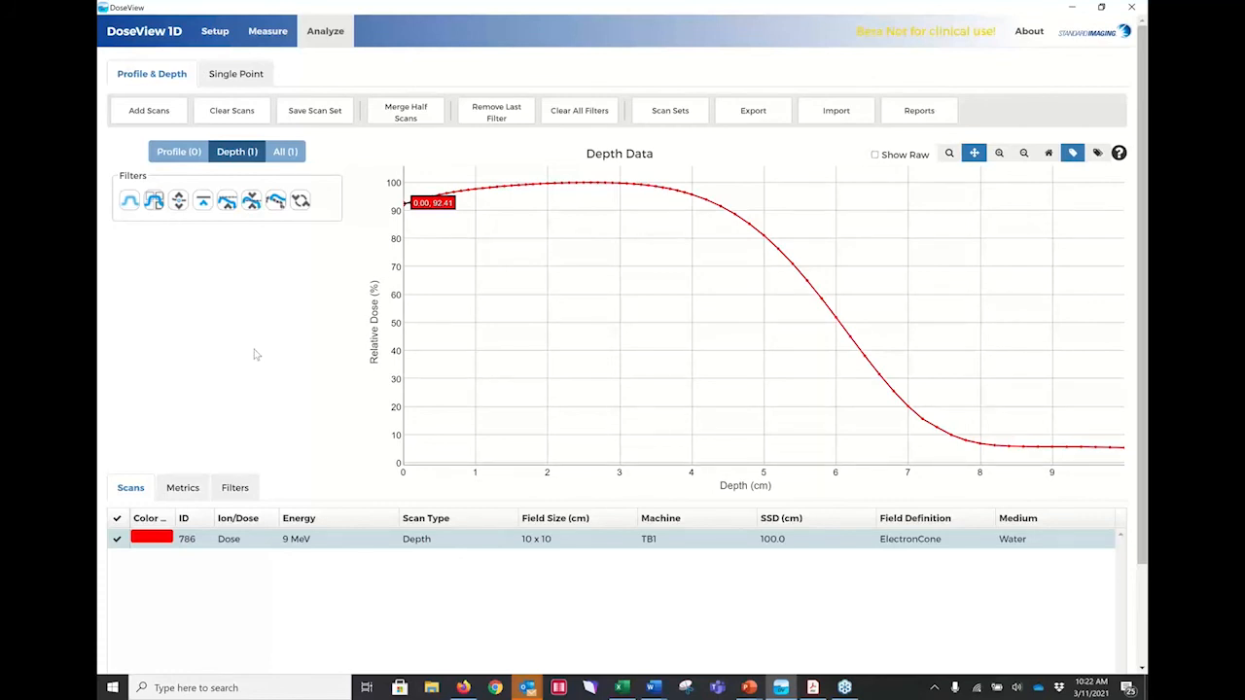
# View the single point analysis, and choose Timed as the measurement type for the single point measurement.
pyautogui.click(236, 75)
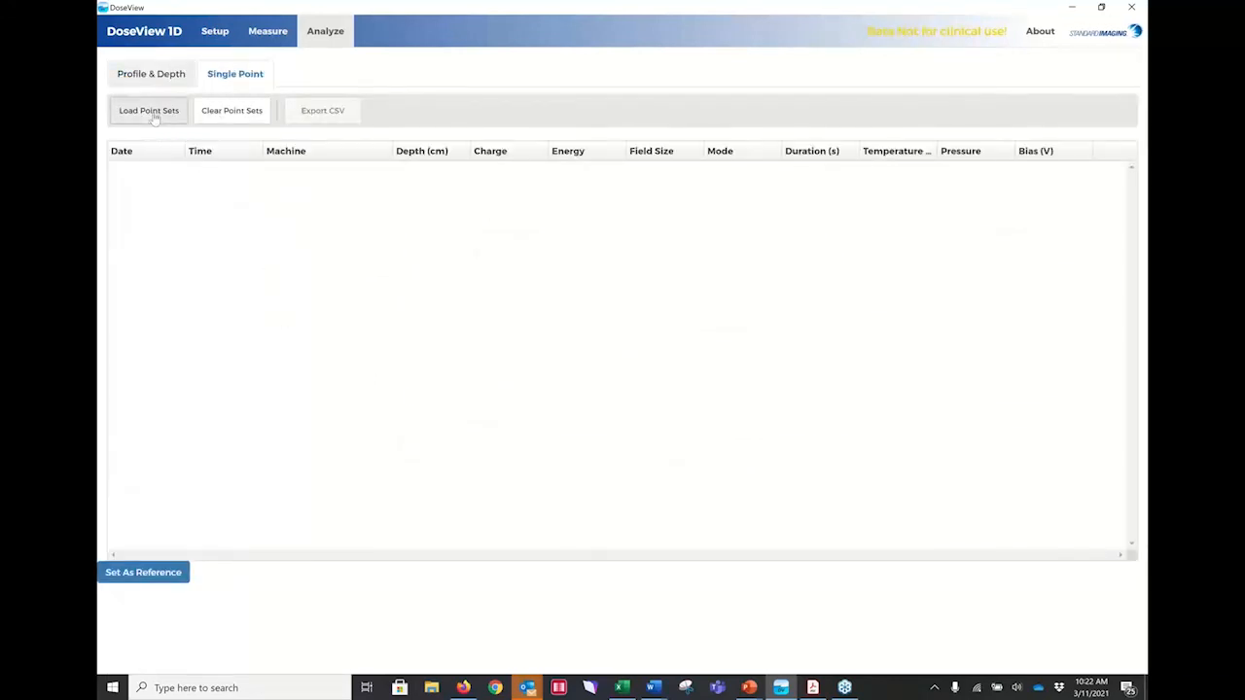
pyautogui.click(262, 32)
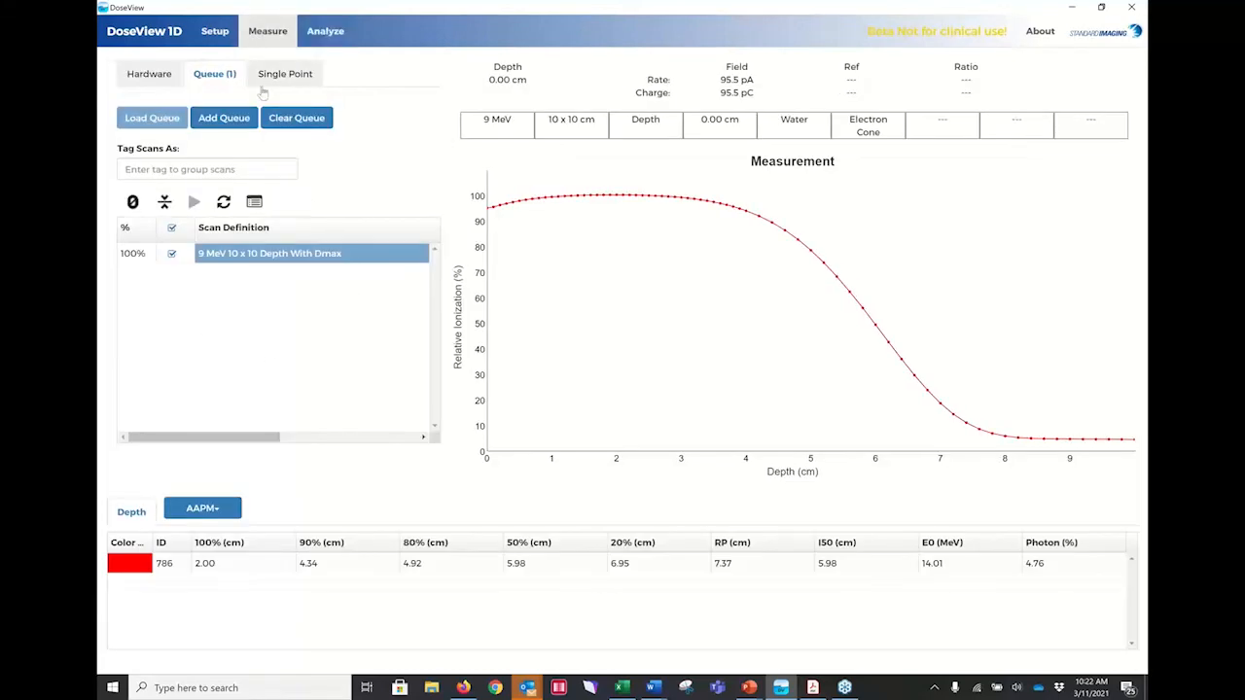
pyautogui.click(280, 76)
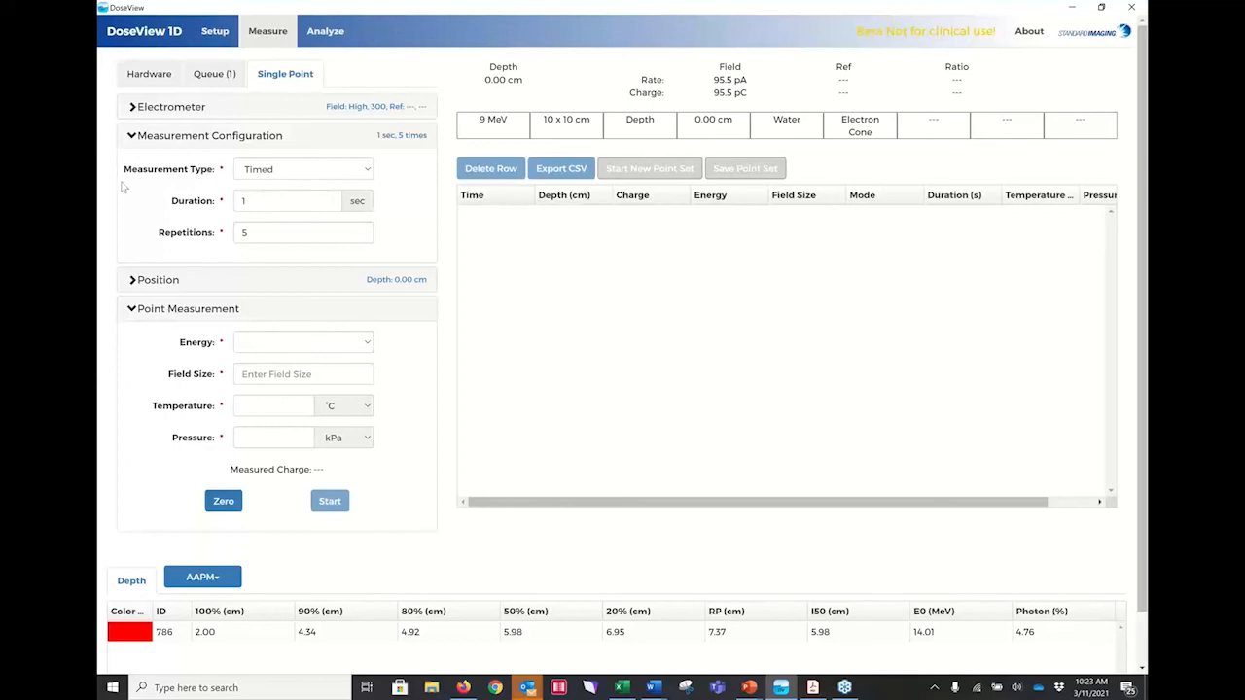
pyautogui.click(365, 171)
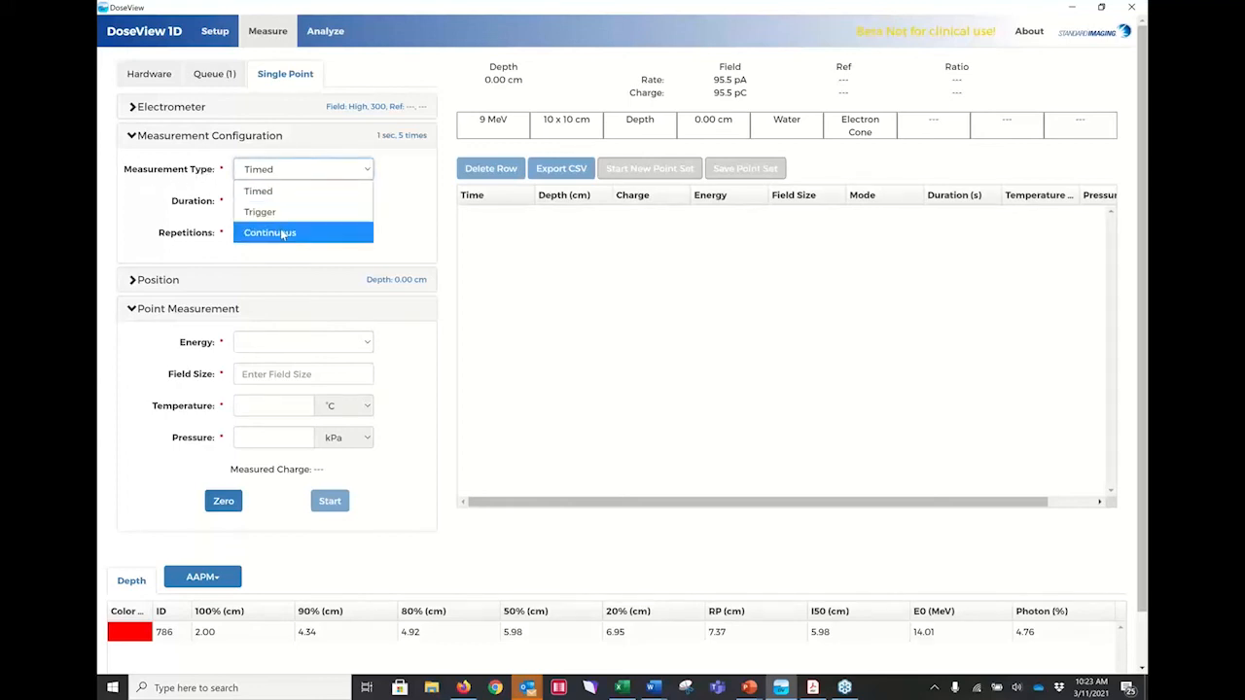
pyautogui.click(266, 193)
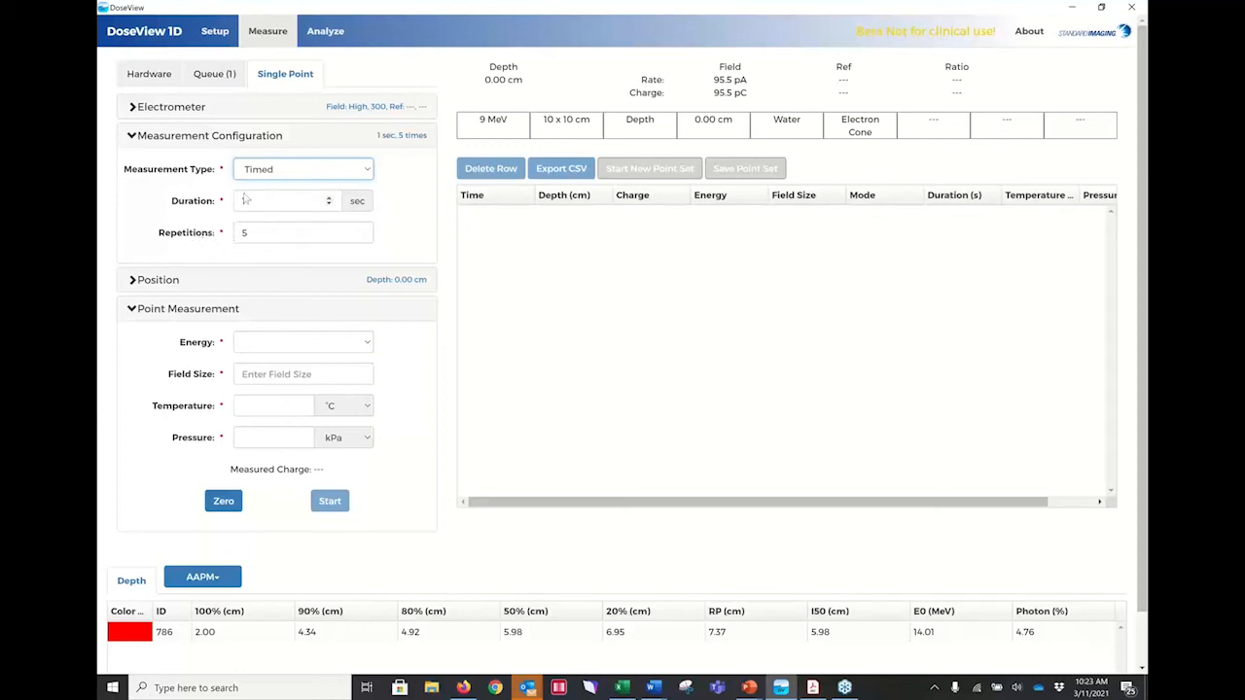
# Move the detector to a depth of 1.3 cm for the single point measurement.
pyautogui.click(131, 280)
pyautogui.moveTo(261, 314); pyautogui.dragTo(235, 315)
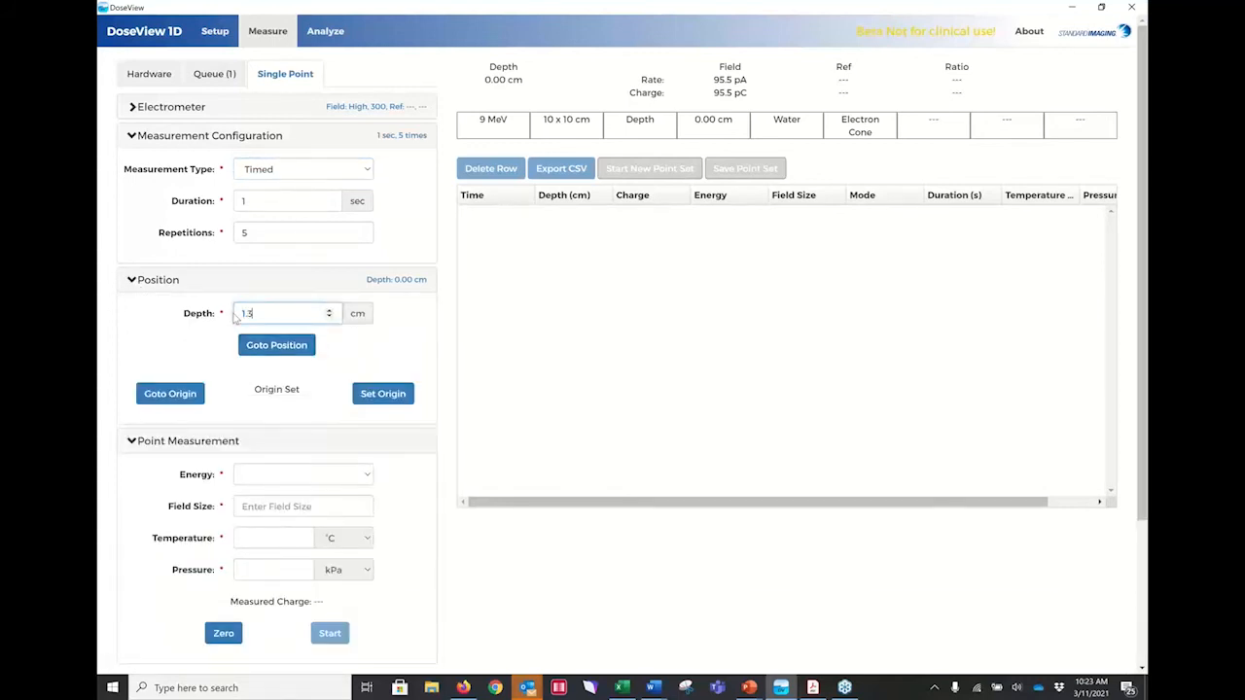
pyautogui.write('1.3')
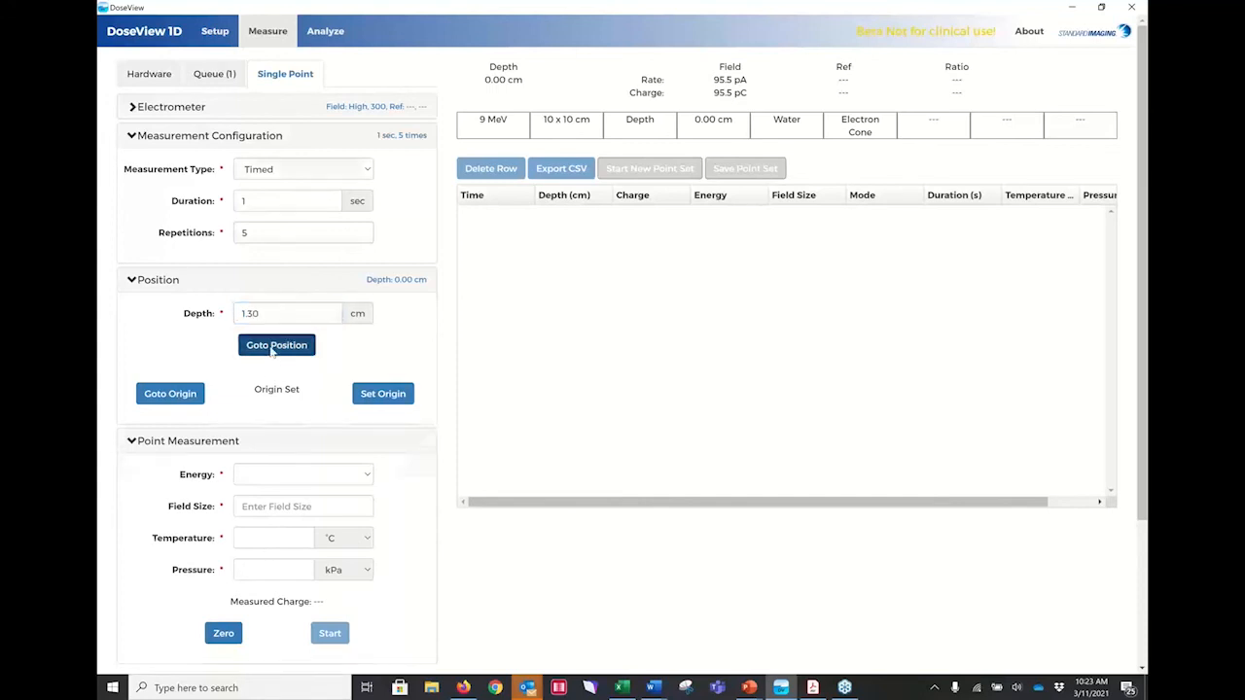
pyautogui.click(273, 351)
pyautogui.scroll(-2, 237, 503)
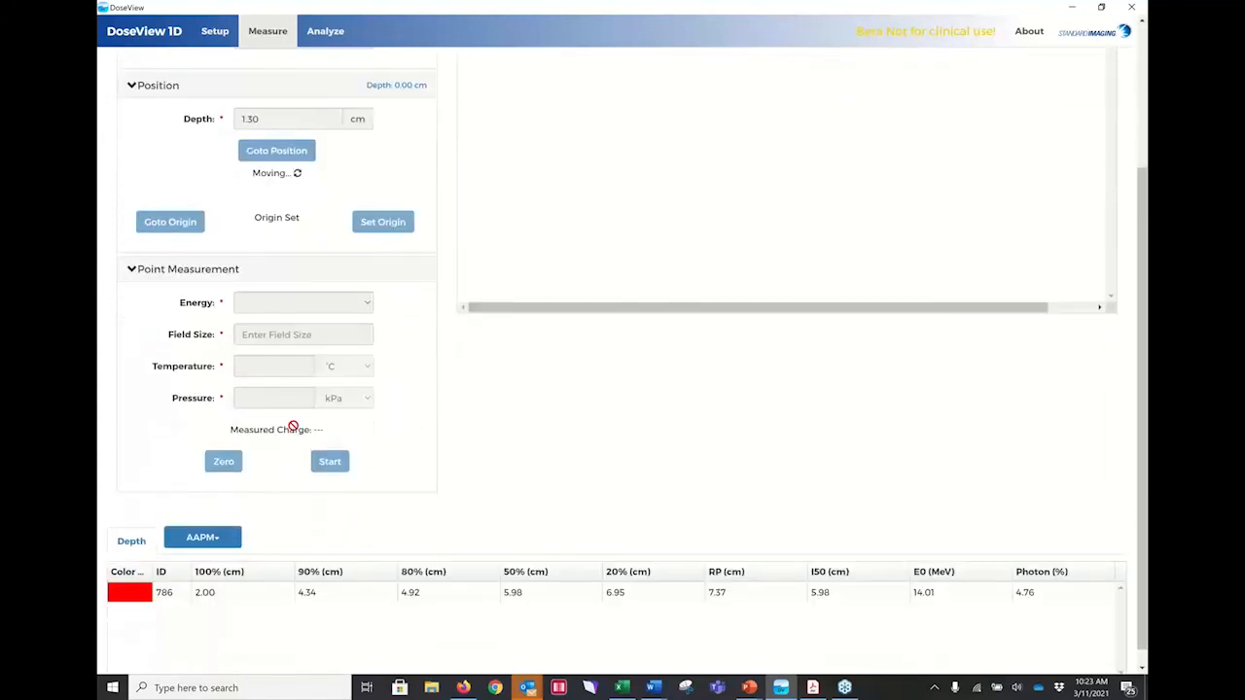
# Show the electrometer settings for the single point measurement and zero the electrometer.
pyautogui.scroll(2, 292, 297)
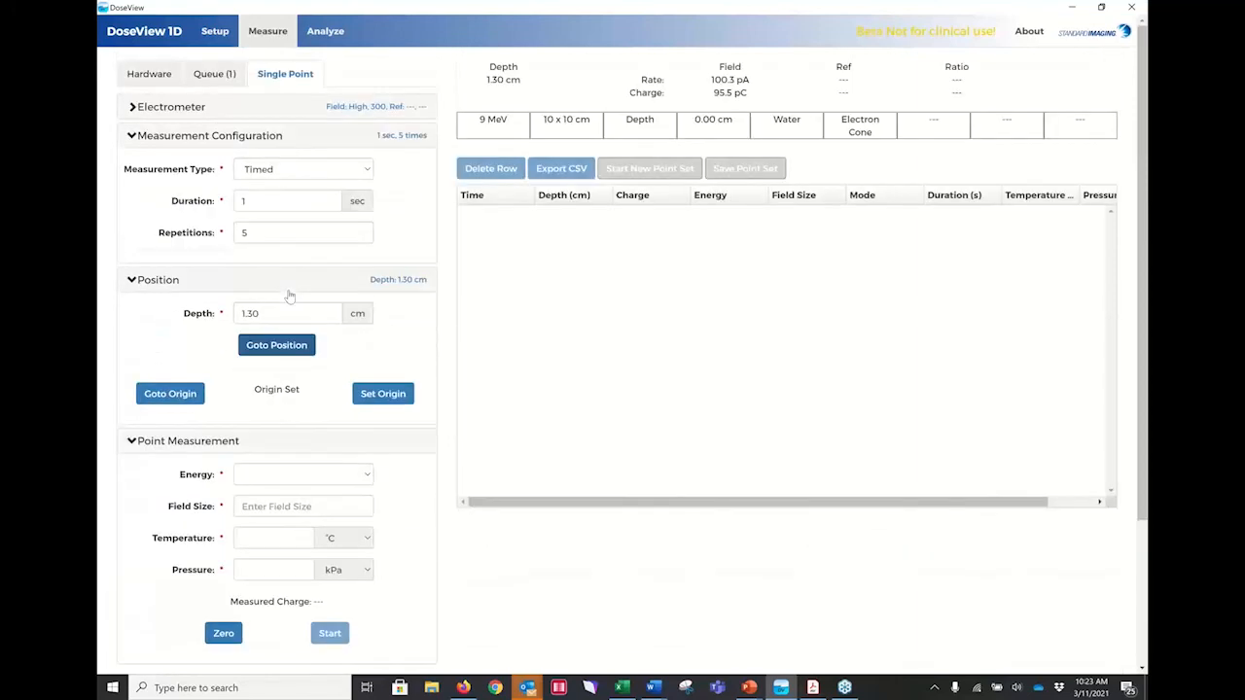
pyautogui.click(135, 108)
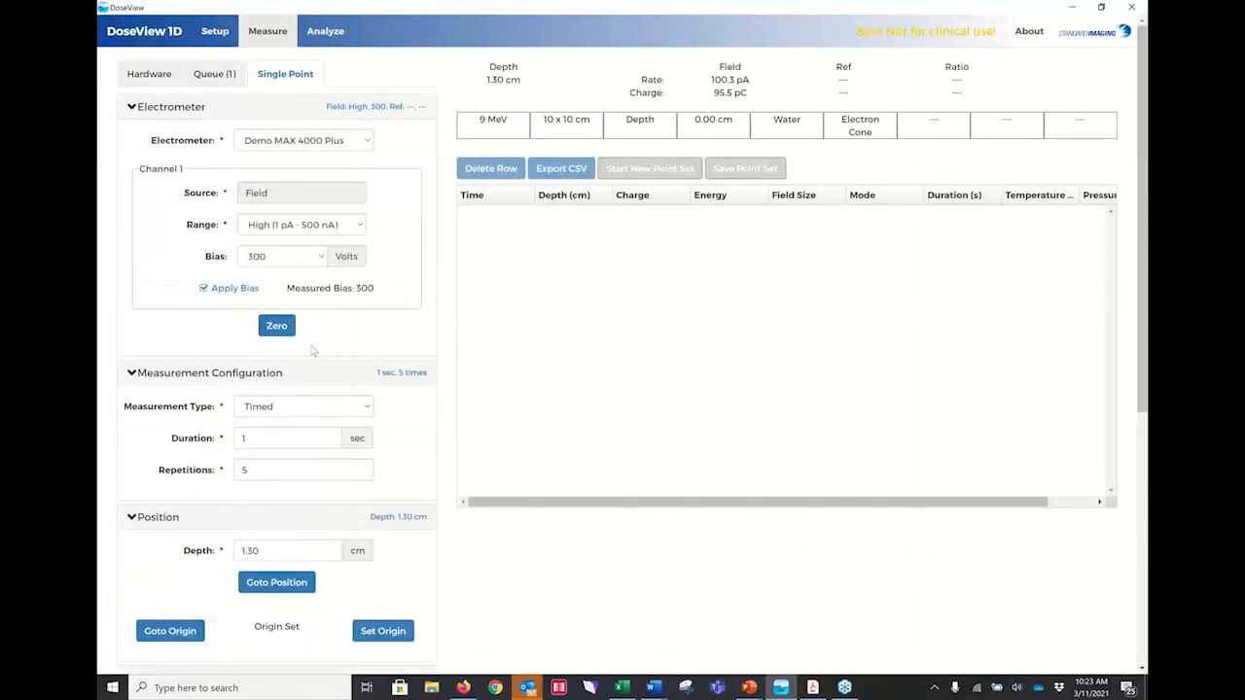
pyautogui.click(278, 330)
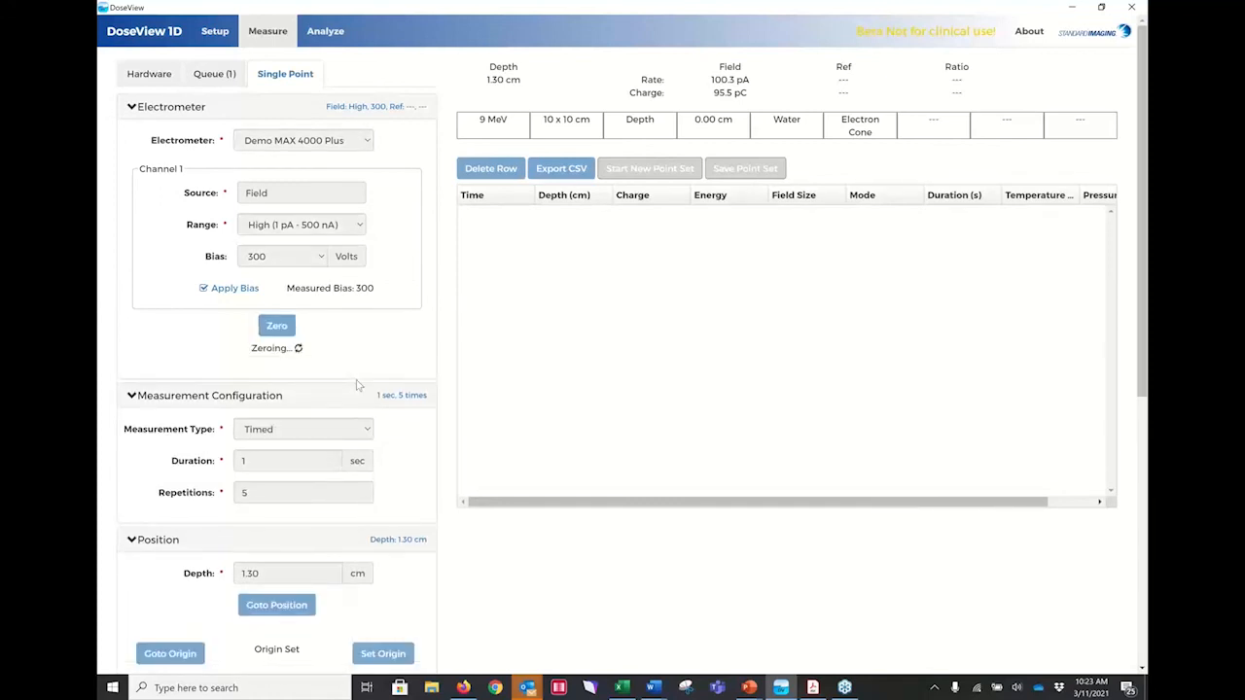
# Set the point measurement's energy to 9 MeV and its field size to 10 X 10.
pyautogui.scroll(-4, 357, 385)
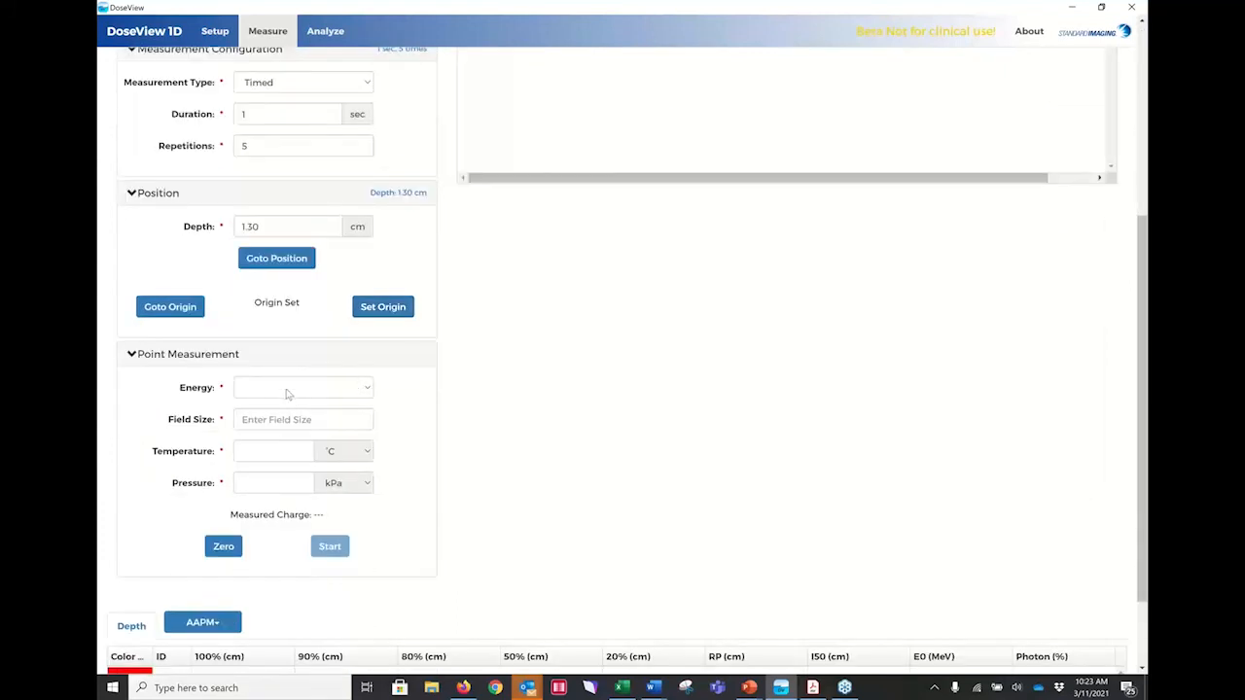
pyautogui.click(288, 389)
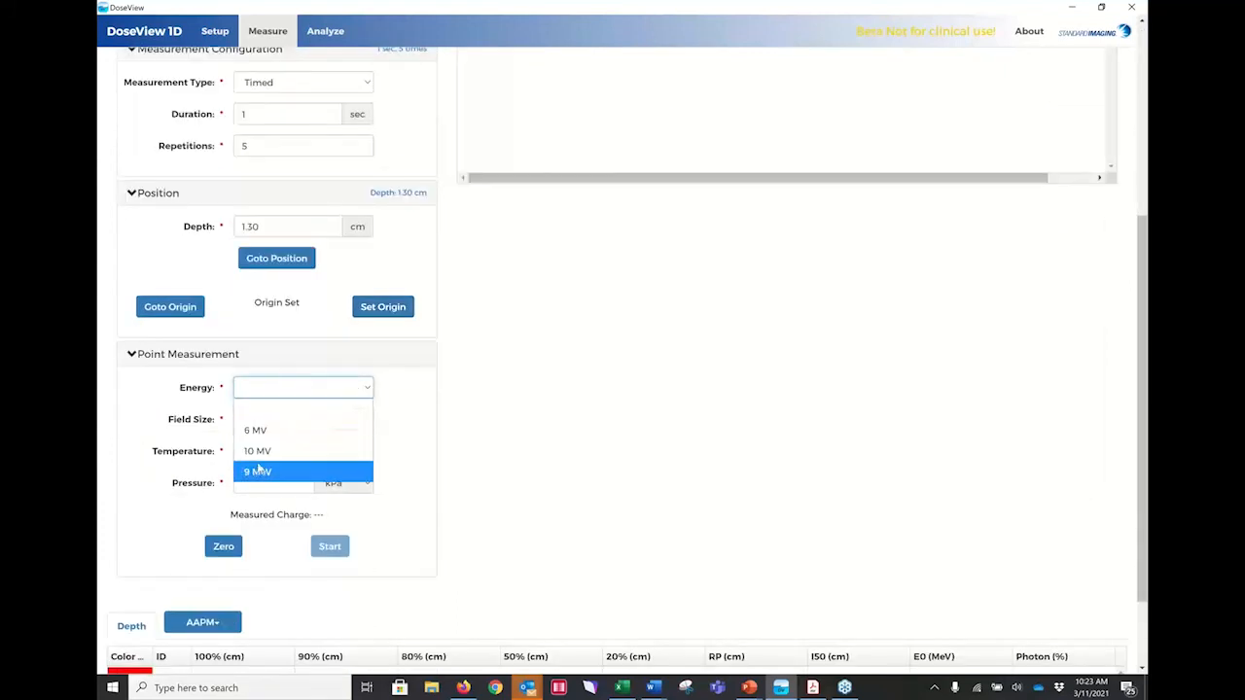
pyautogui.click(258, 471)
pyautogui.click(263, 426)
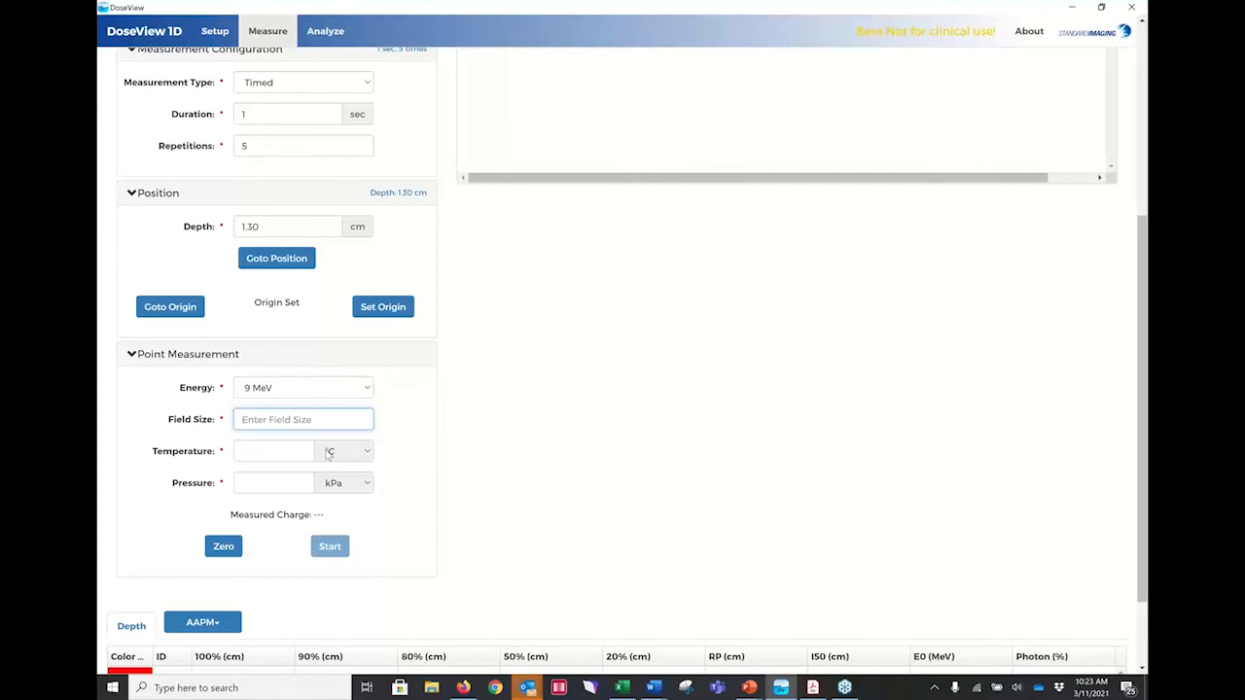
pyautogui.write('10 X10')
pyautogui.press('BackSpace')
pyautogui.press('BackSpace')
# Set the point measurement's temperature to 20 °C and its pressure to 760 mmHg.
pyautogui.click(291, 457)
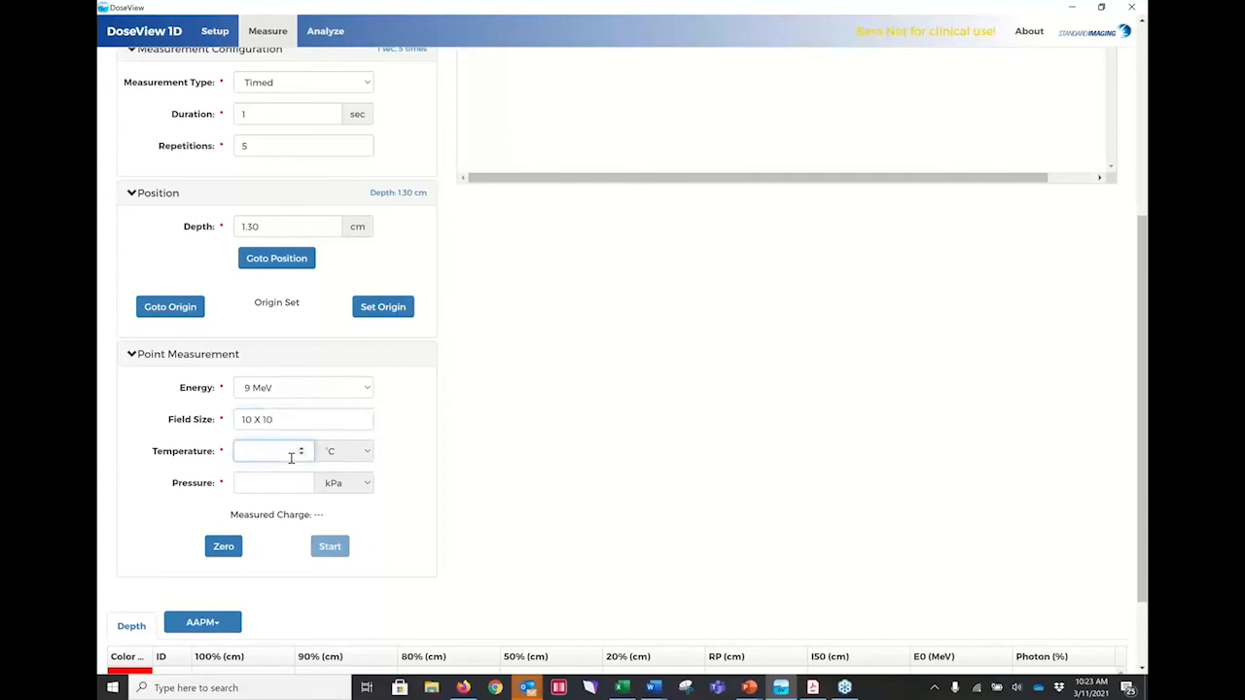
pyautogui.write('20')
pyautogui.click(287, 483)
pyautogui.write('760')
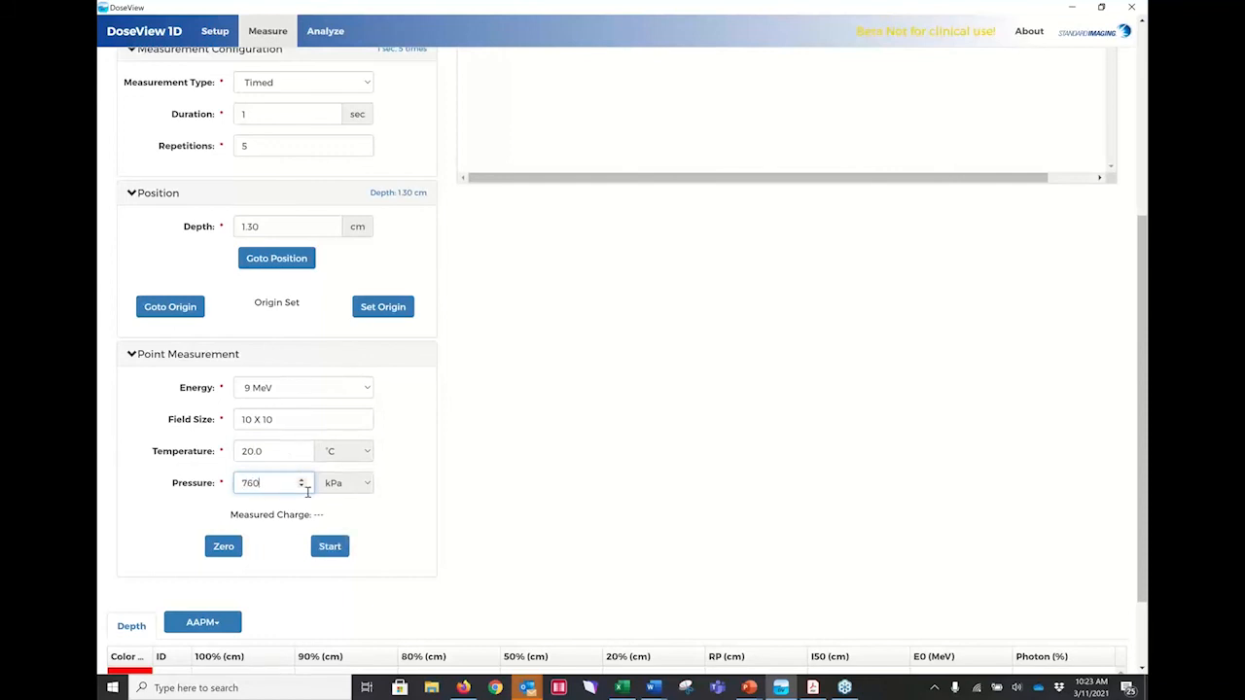
pyautogui.click(368, 484)
pyautogui.click(356, 525)
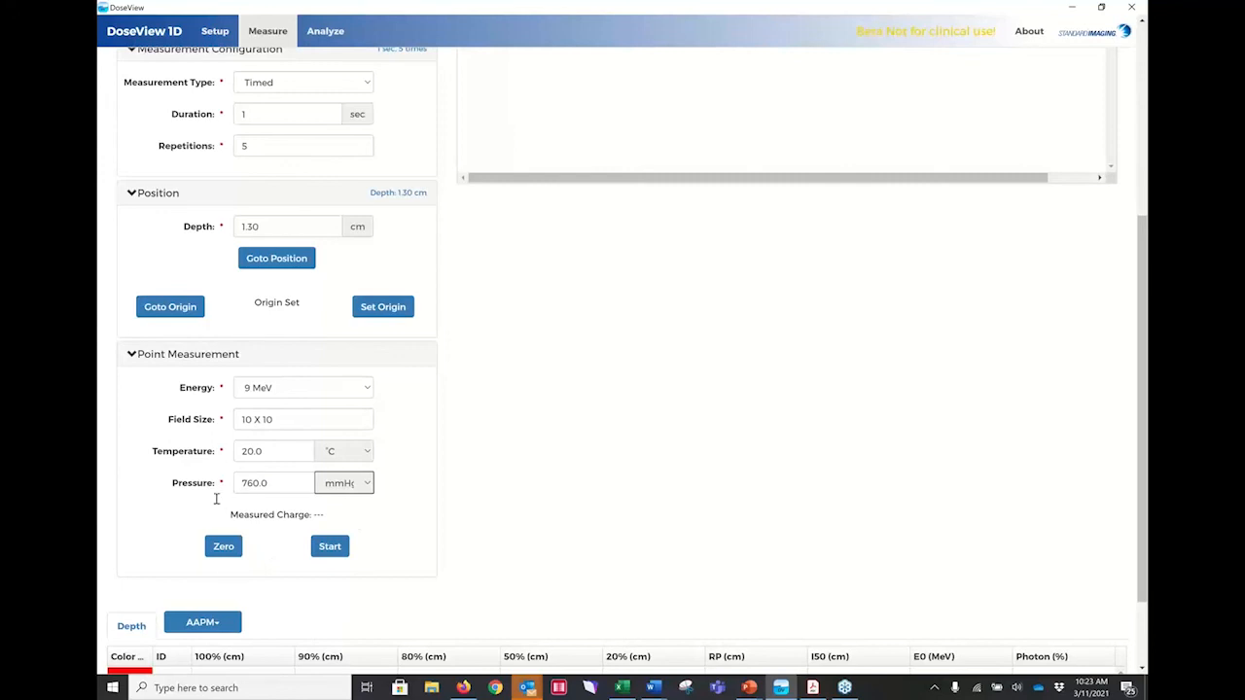
# Run the timed single point measurement with its five repetitions and save the resulting point set.
pyautogui.click(335, 547)
pyautogui.scroll(4, 473, 500)
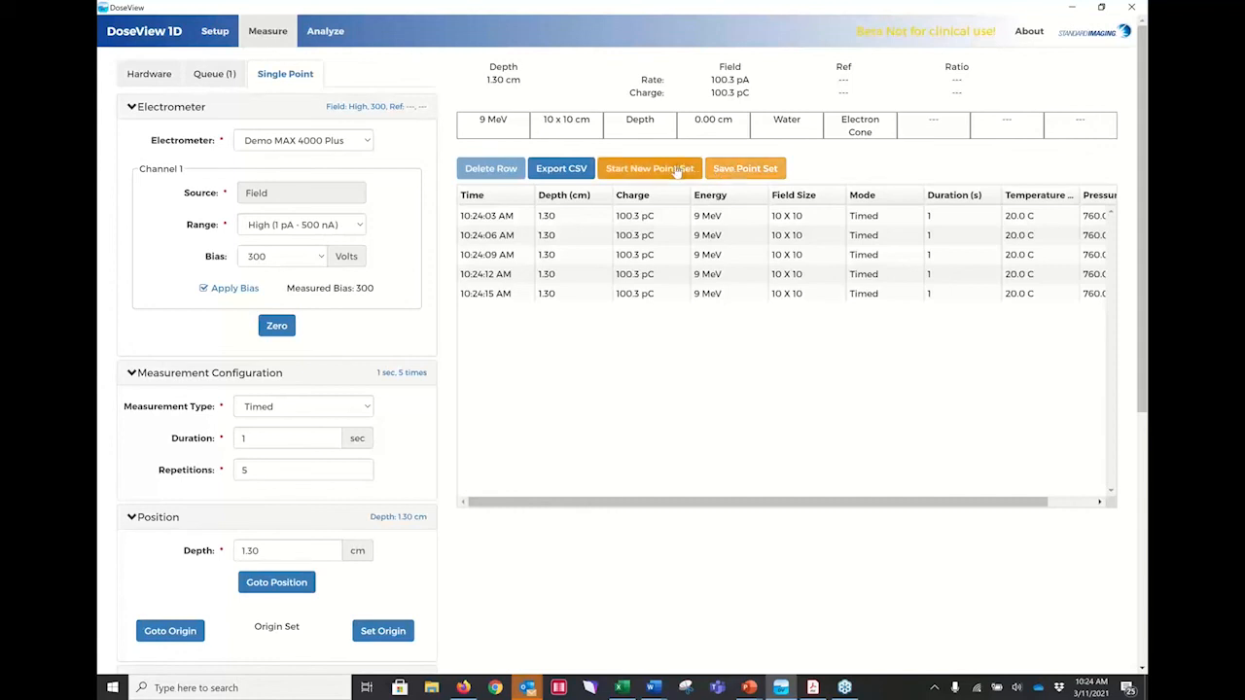
pyautogui.click(731, 171)
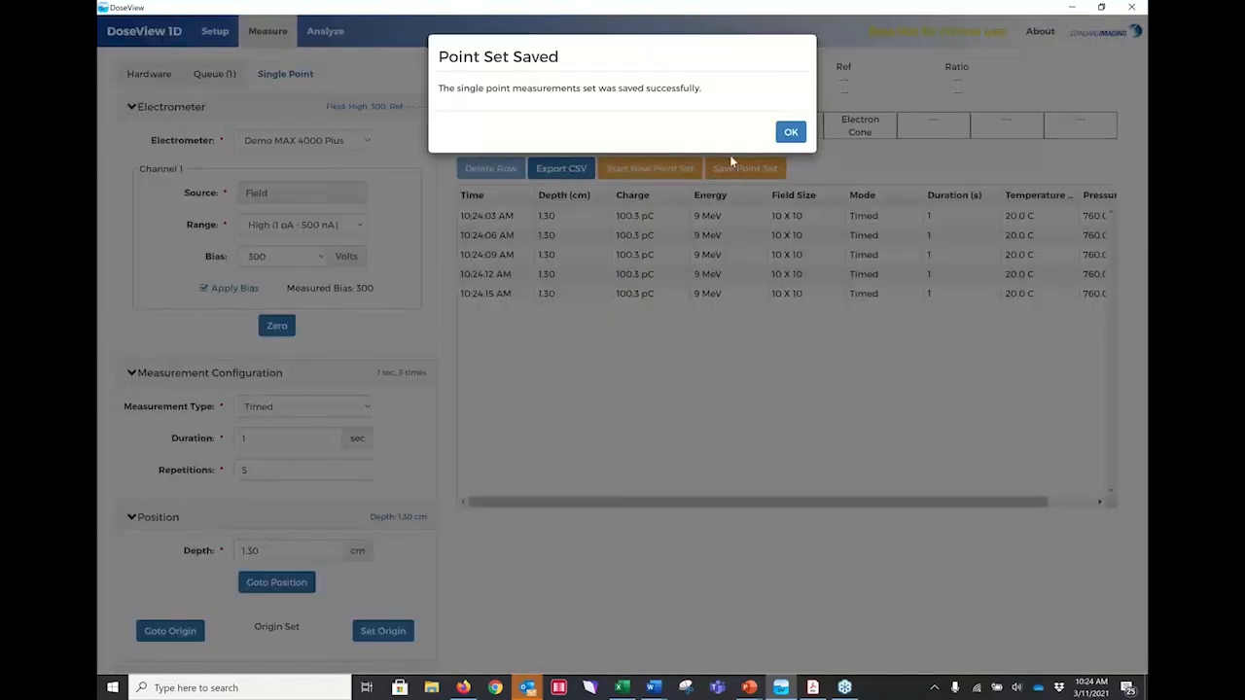
pyautogui.click(788, 133)
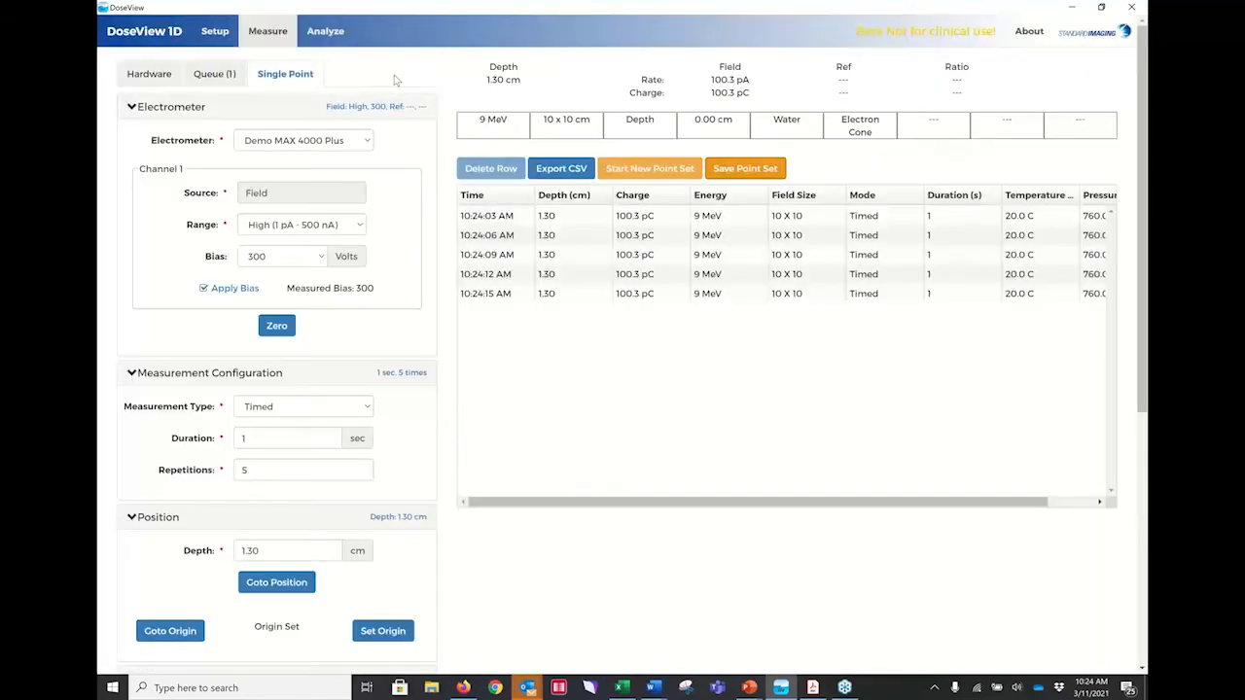
# Load the newly saved point set, ID 13 dated 03/11/2021, into the single point analysis.
pyautogui.click(340, 39)
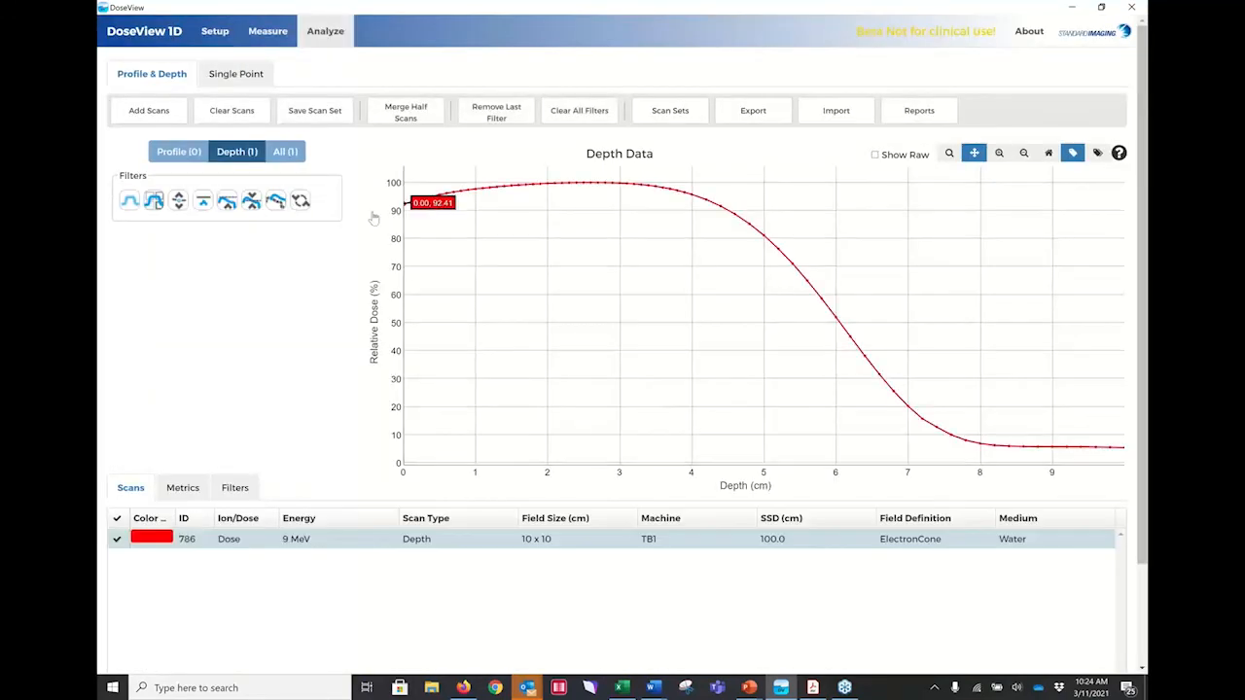
pyautogui.click(243, 80)
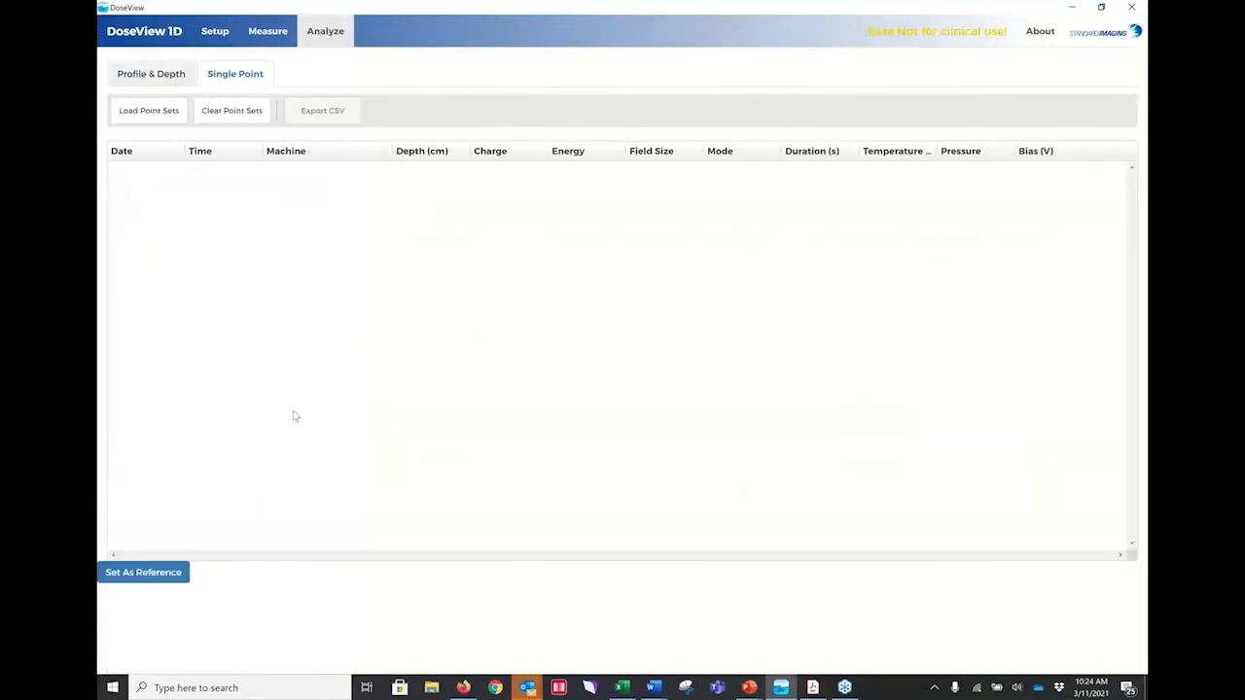
pyautogui.click(138, 114)
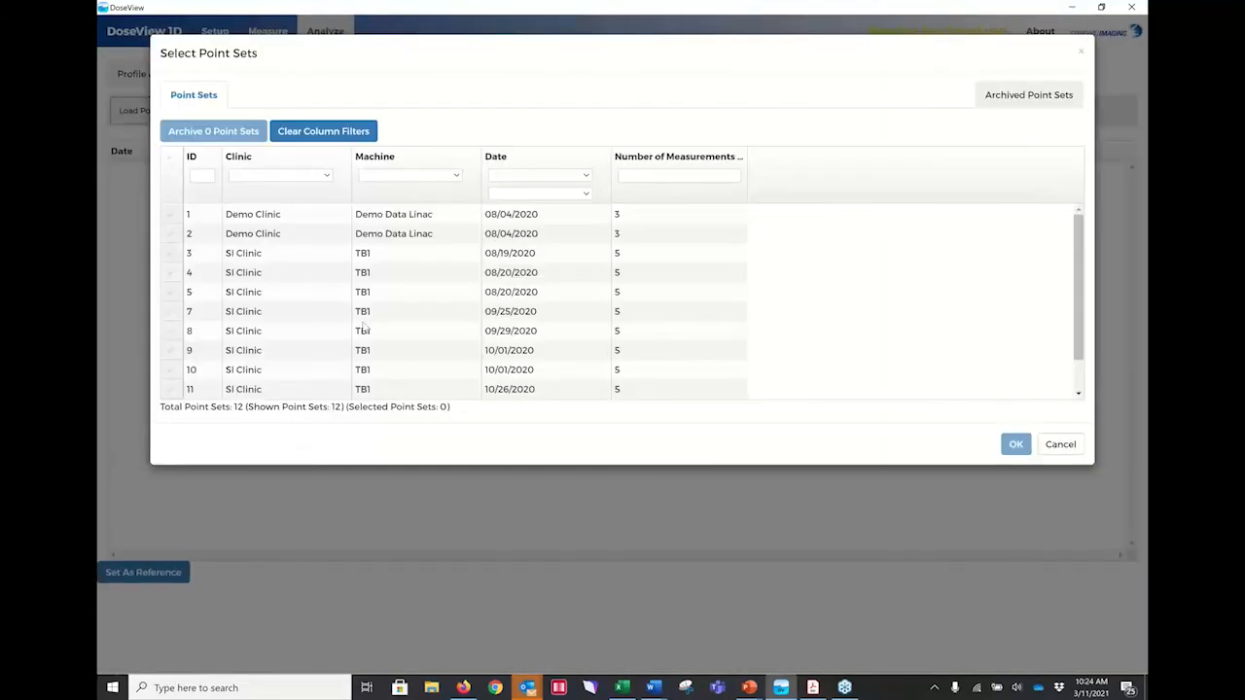
pyautogui.scroll(-1, 353, 279)
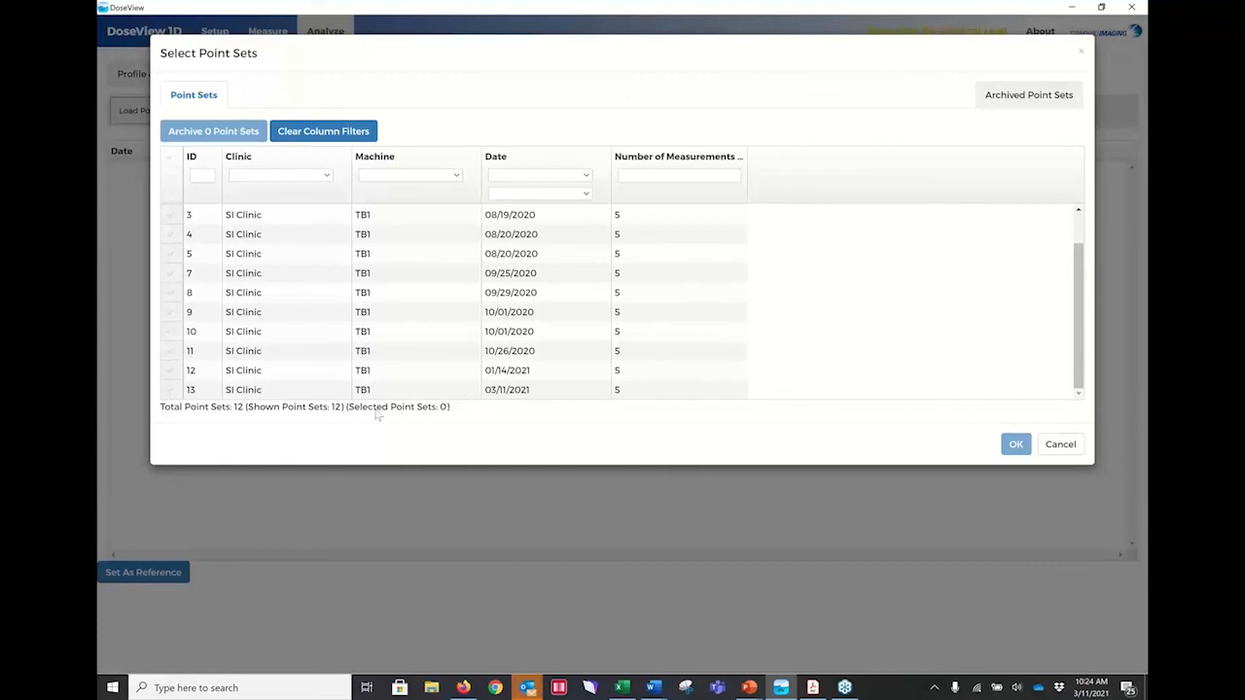
pyautogui.click(171, 390)
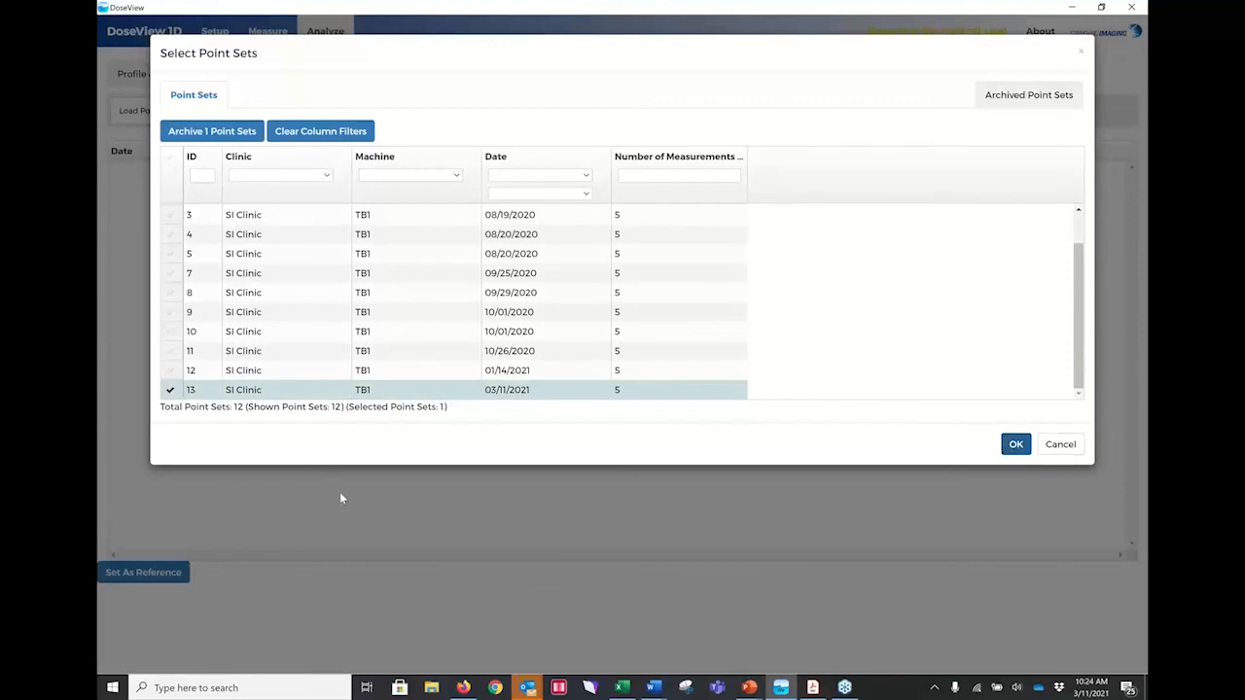
pyautogui.press('Return')
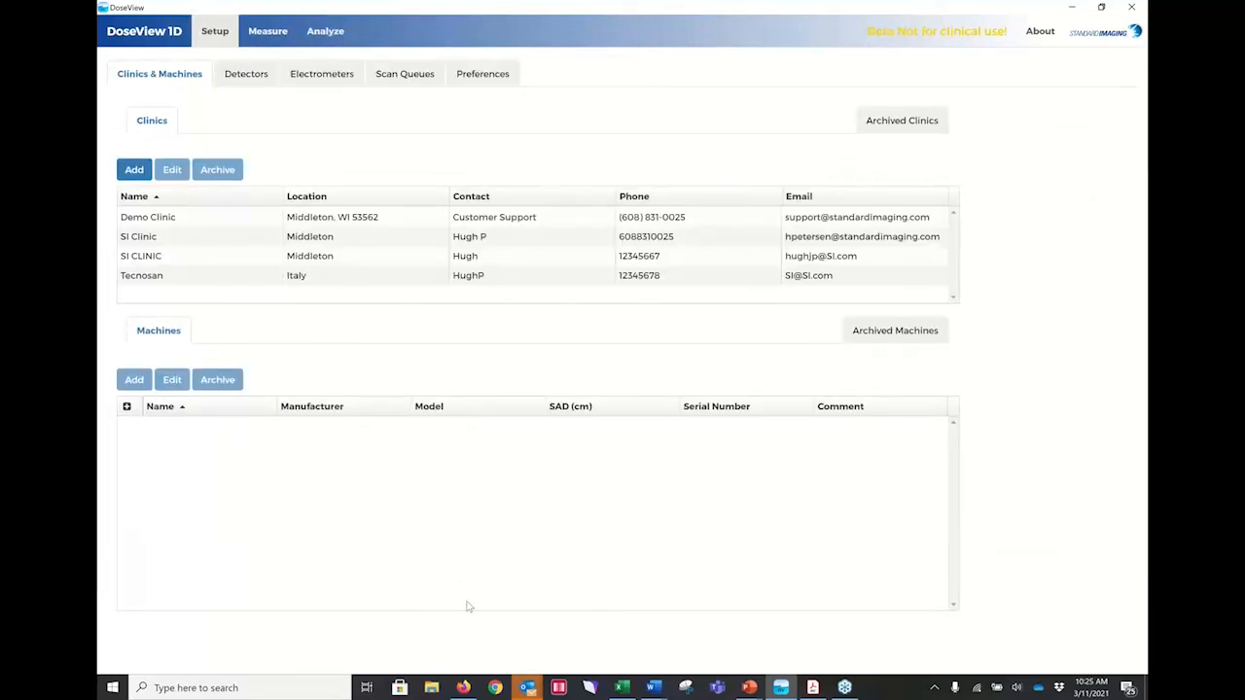
# Switch to the DV1D Software demo presentation in PowerPoint, start the slide show from the current slide, and advance to the DoseView 1D Summary slide.
pyautogui.click(747, 688)
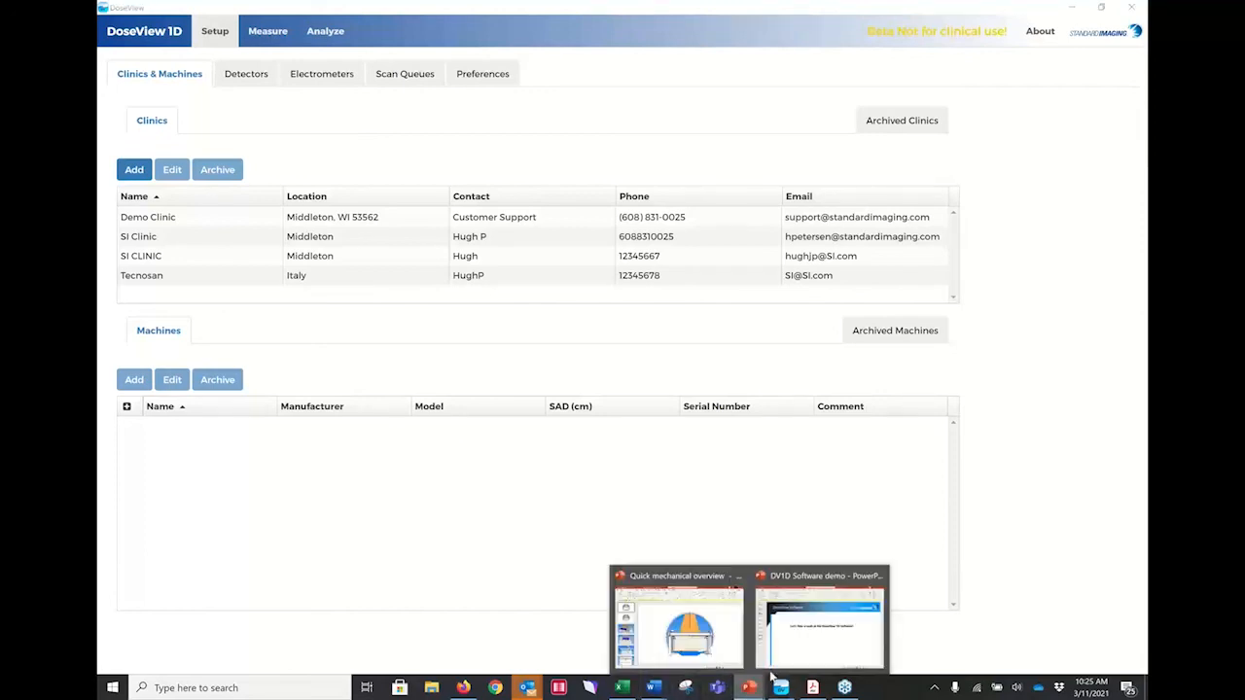
pyautogui.click(793, 648)
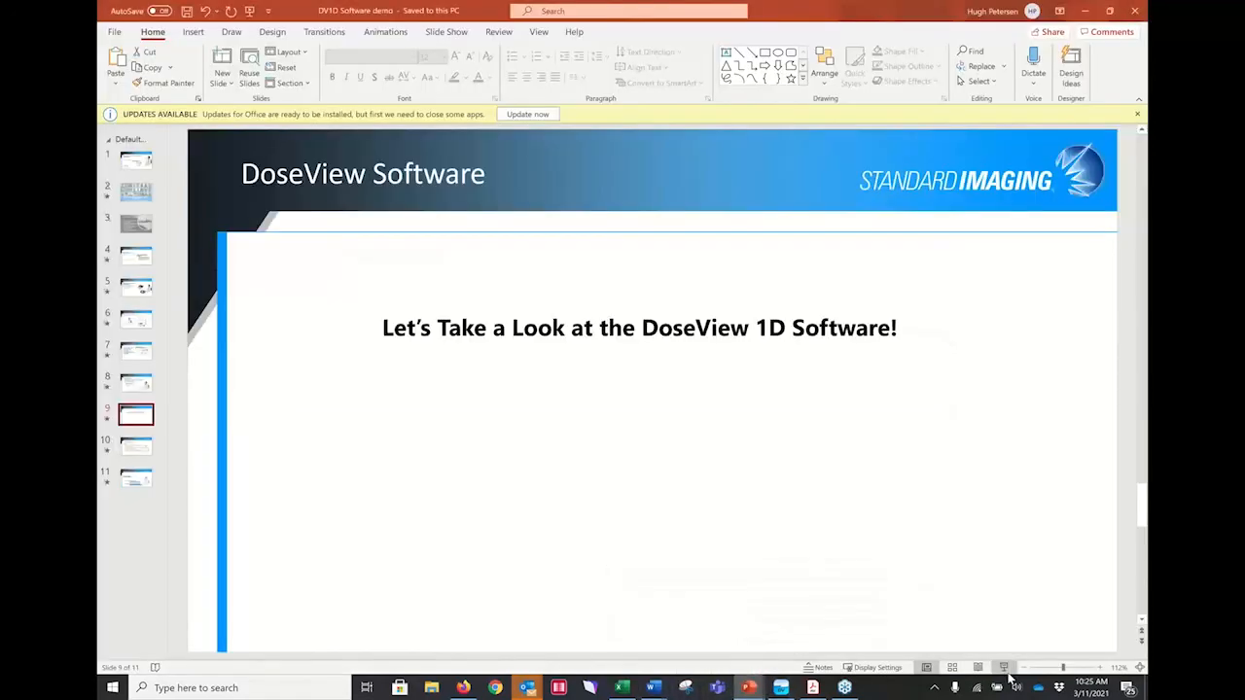
pyautogui.hotkey('shift', 'F5')
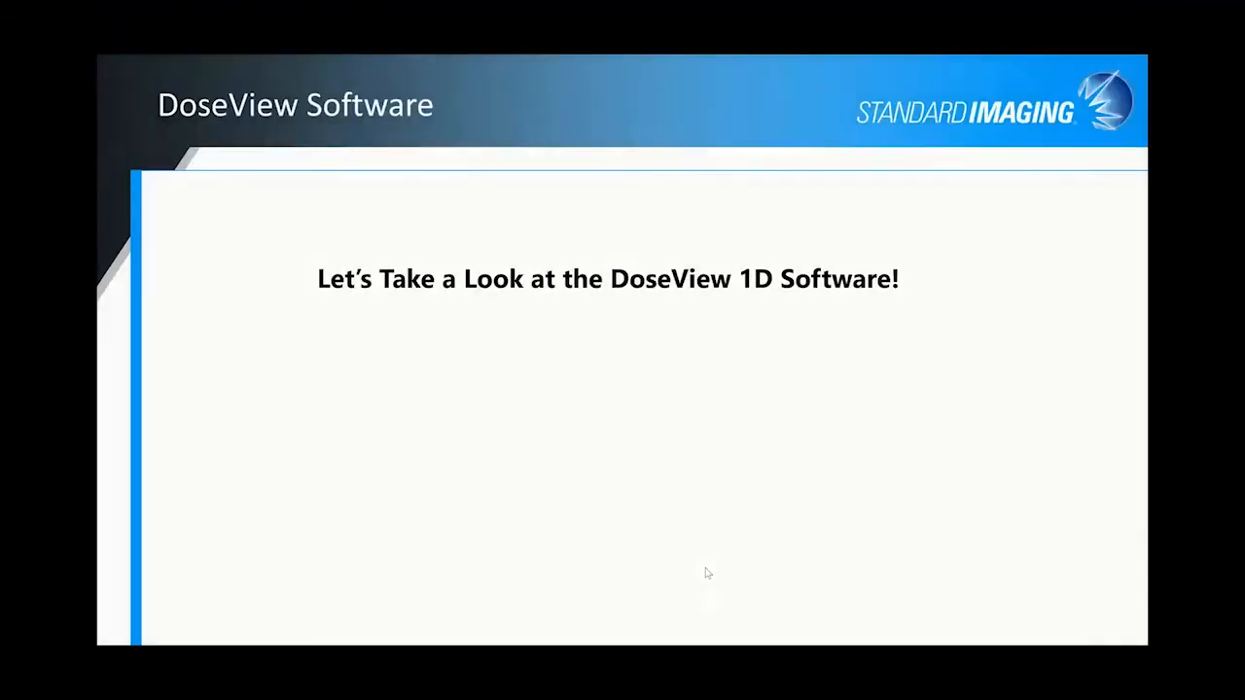
pyautogui.click(643, 493)
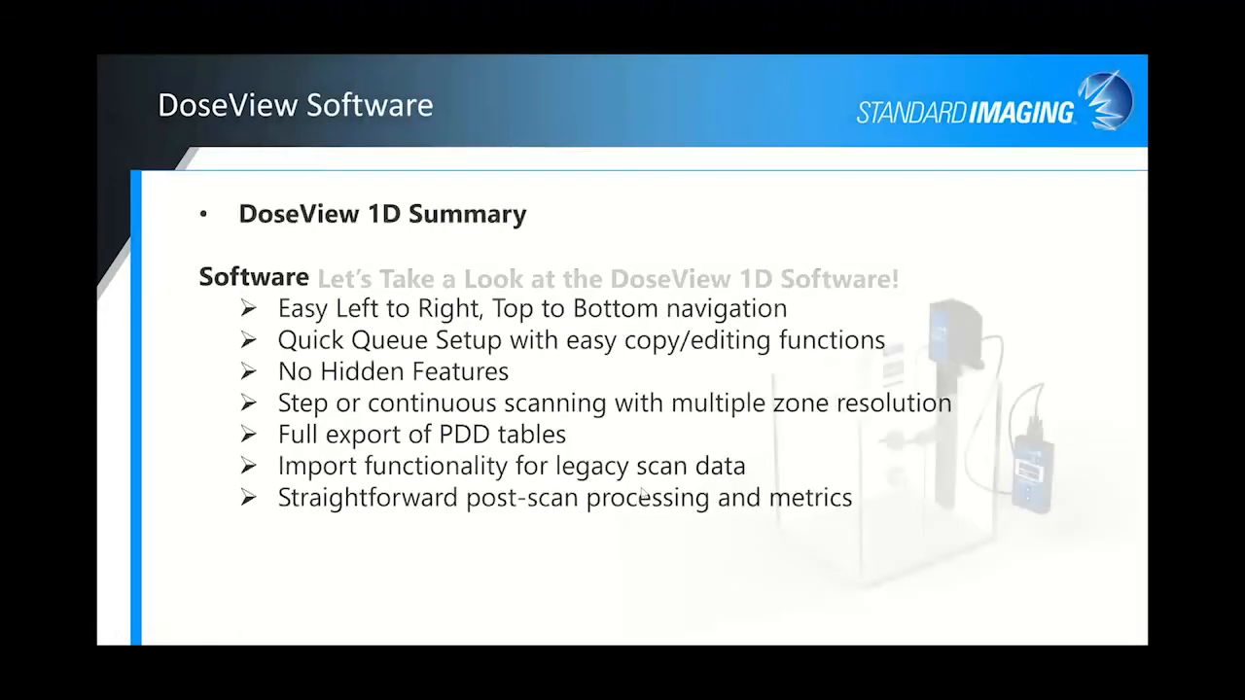